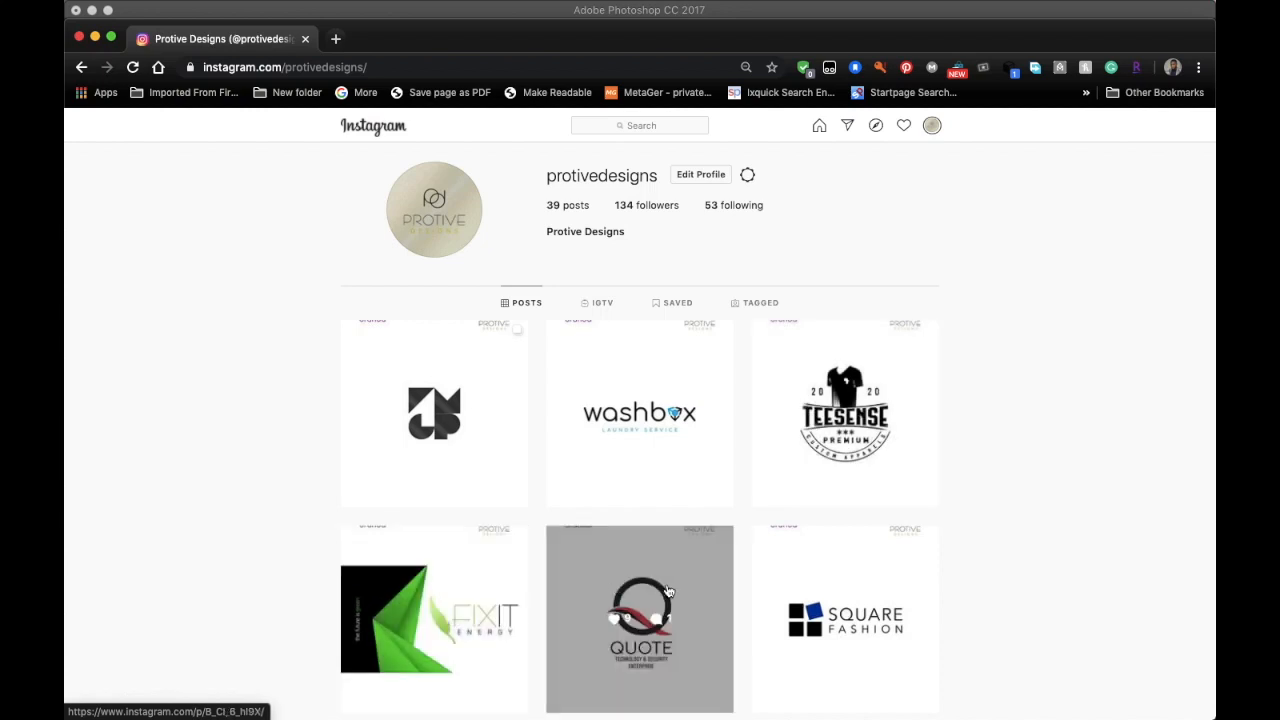
Browse the logo posts on the protivedesigns Instagram profile and open the FIXIT Energy post
{"action": "scroll", "coordinate": [790, 600], "scroll_direction": "down", "scroll_amount": 5}
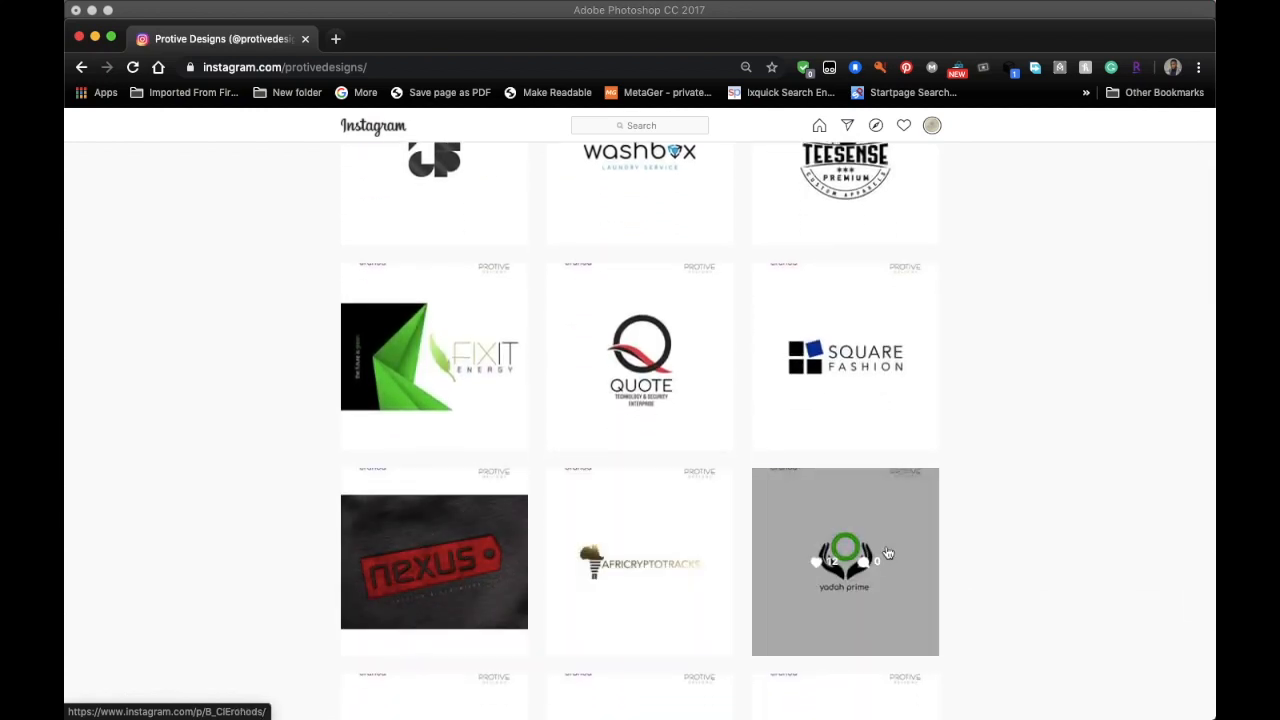
{"action": "scroll", "coordinate": [884, 553], "scroll_direction": "down", "scroll_amount": 4}
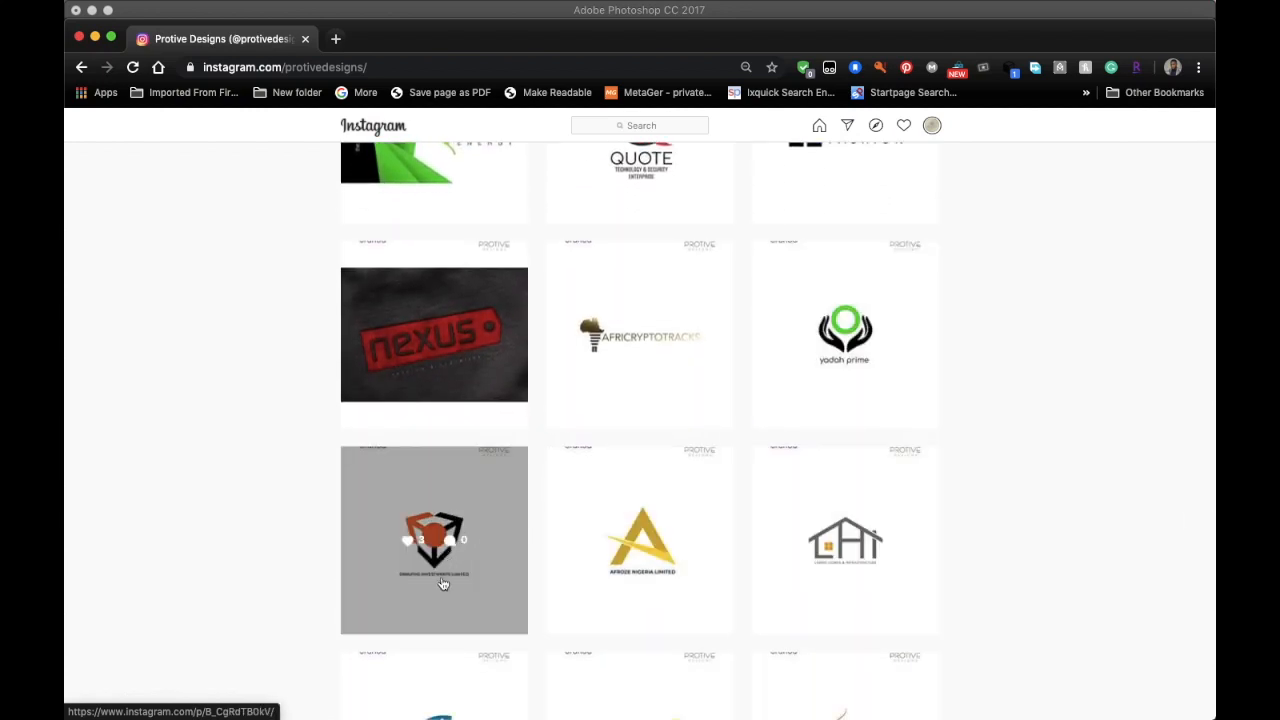
{"action": "scroll", "coordinate": [445, 595], "scroll_direction": "down", "scroll_amount": 3}
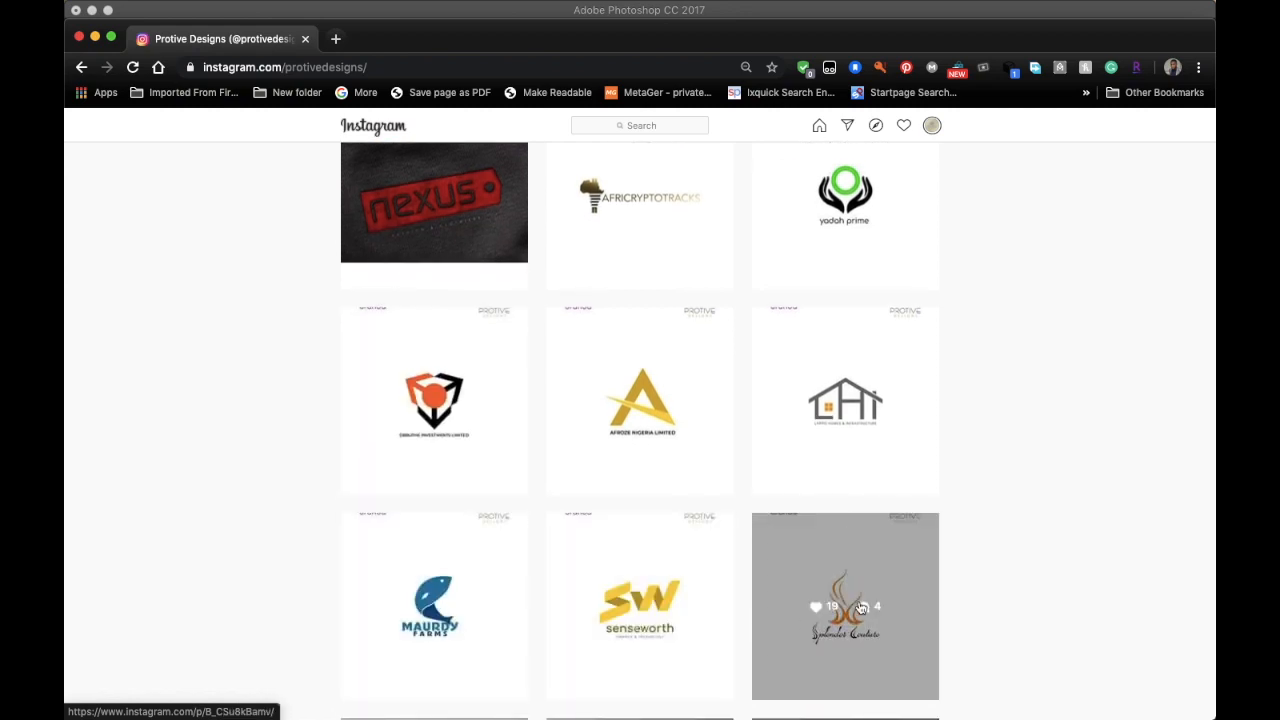
{"action": "scroll", "coordinate": [820, 615], "scroll_direction": "up", "scroll_amount": 8}
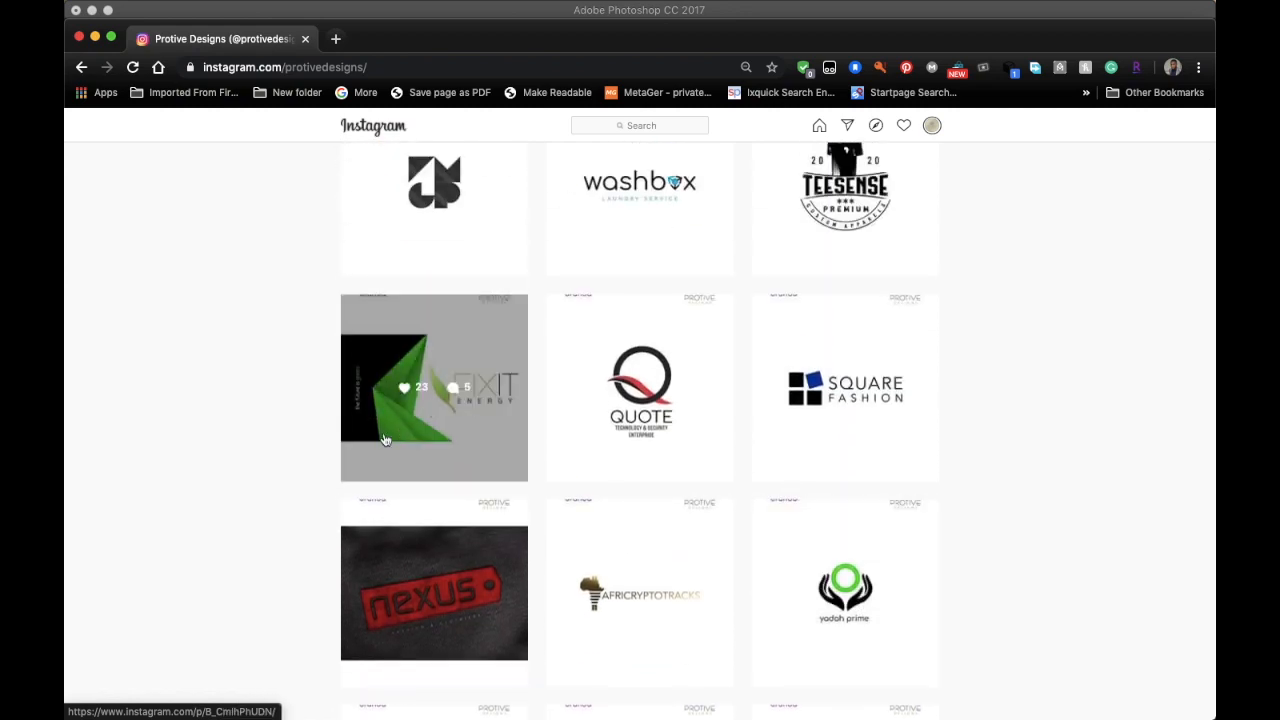
{"action": "left_click", "coordinate": [418, 366]}
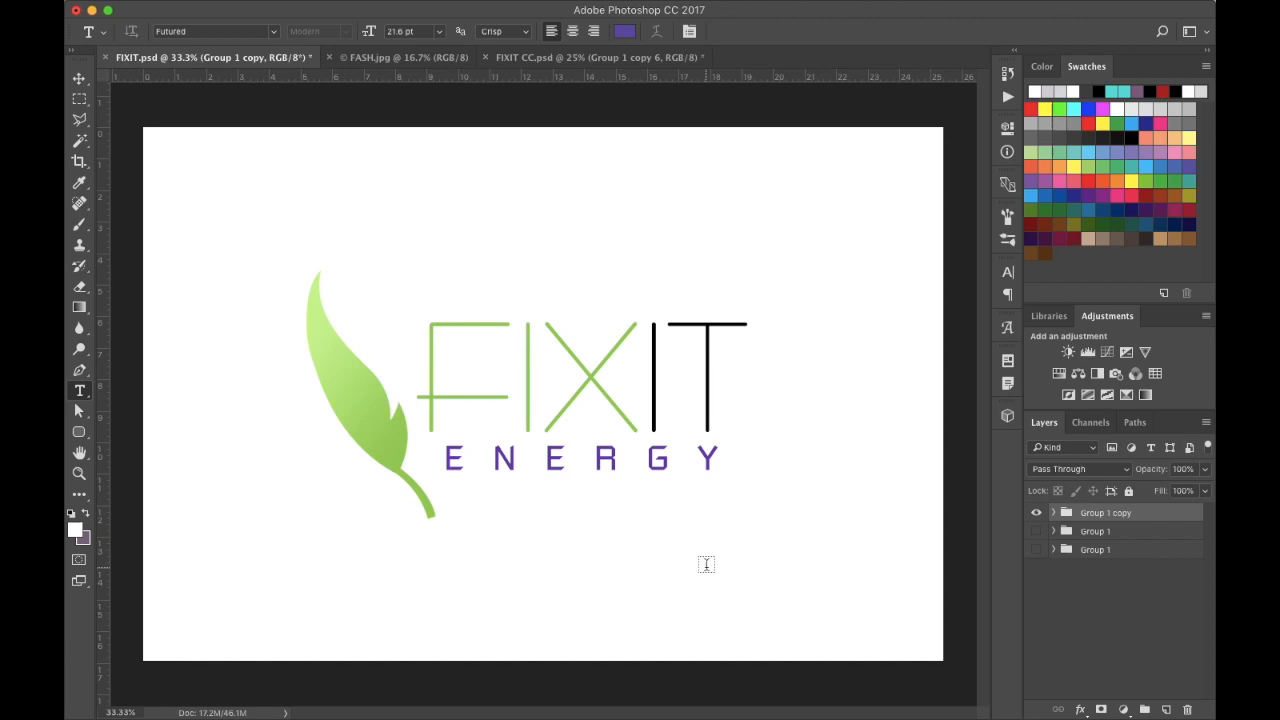
Review the FIXIT.psd logo, the FASH.jpg business card mockup and the FIXIT CC.psd card design
{"action": "left_click", "coordinate": [80, 82]}
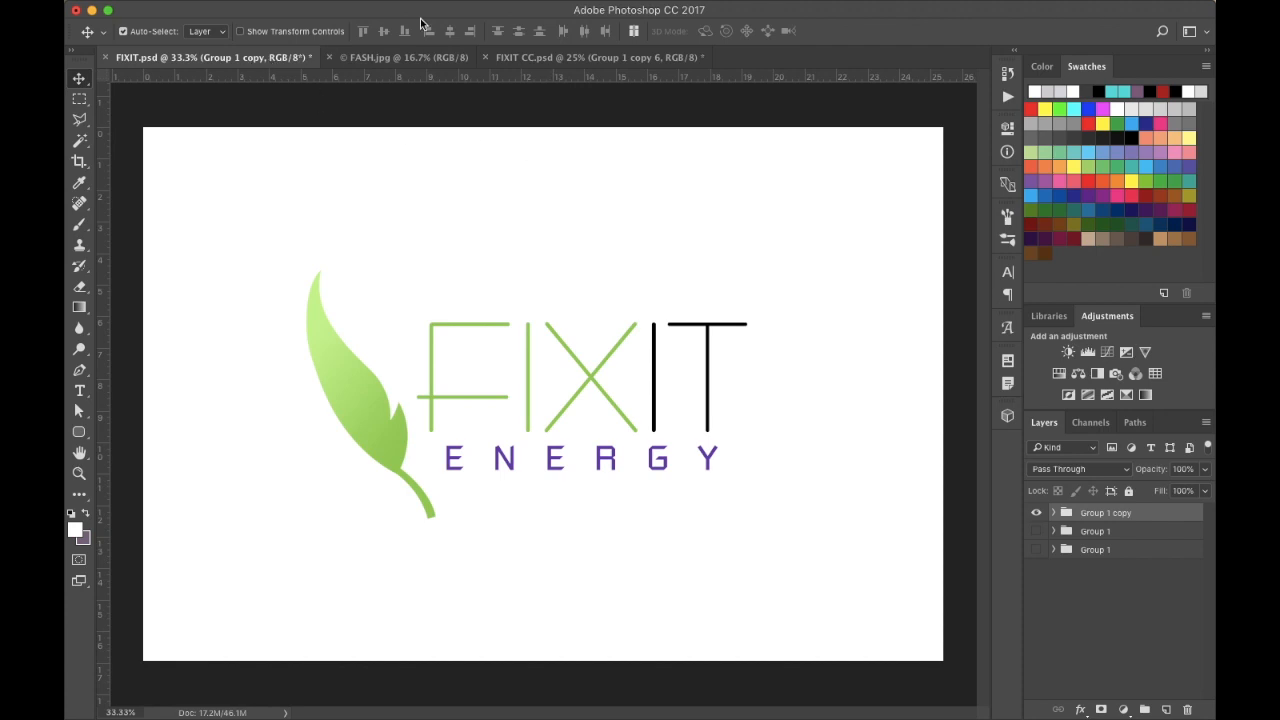
{"action": "left_click", "coordinate": [390, 57]}
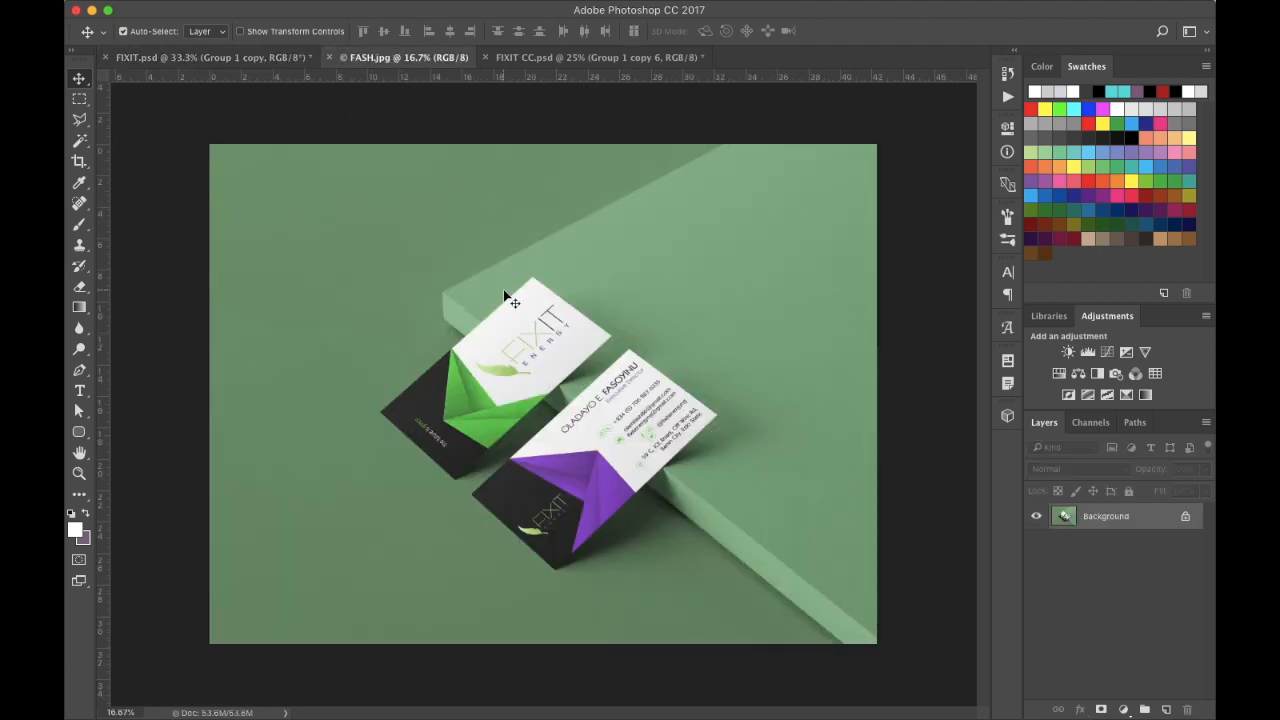
{"action": "left_click", "coordinate": [573, 57]}
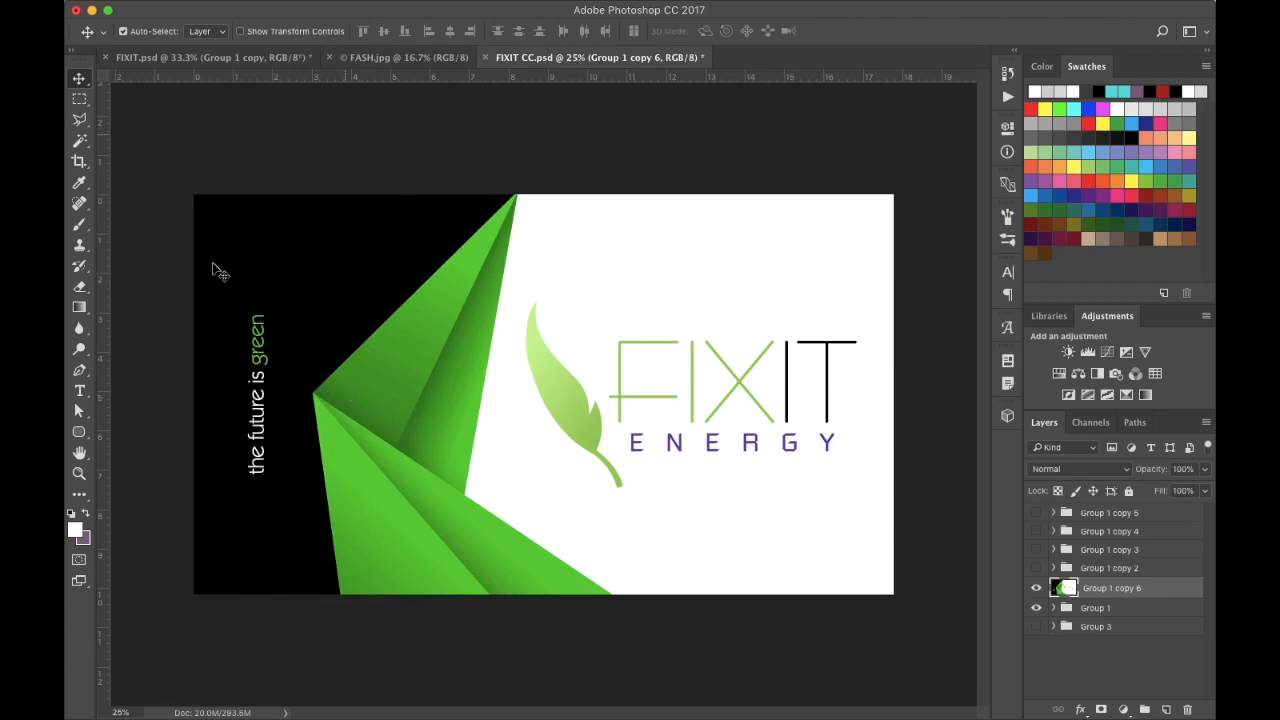
{"action": "left_click", "coordinate": [215, 57]}
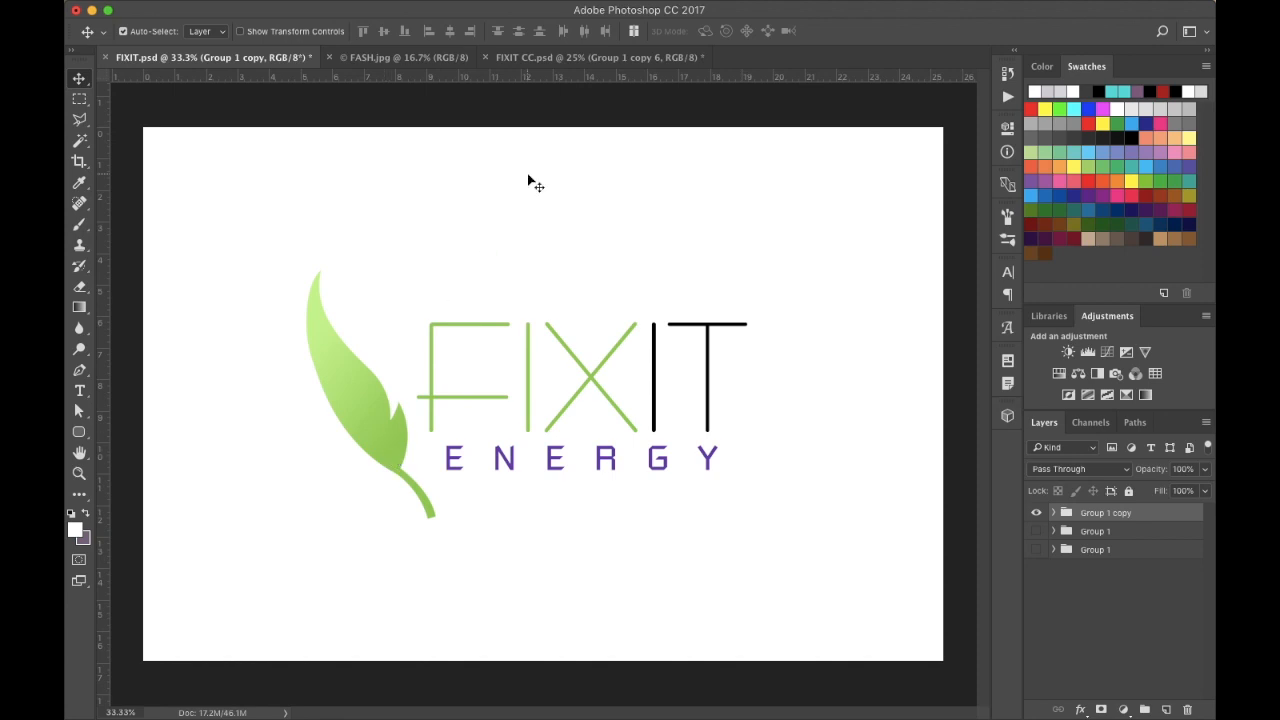
{"action": "left_click", "coordinate": [594, 60]}
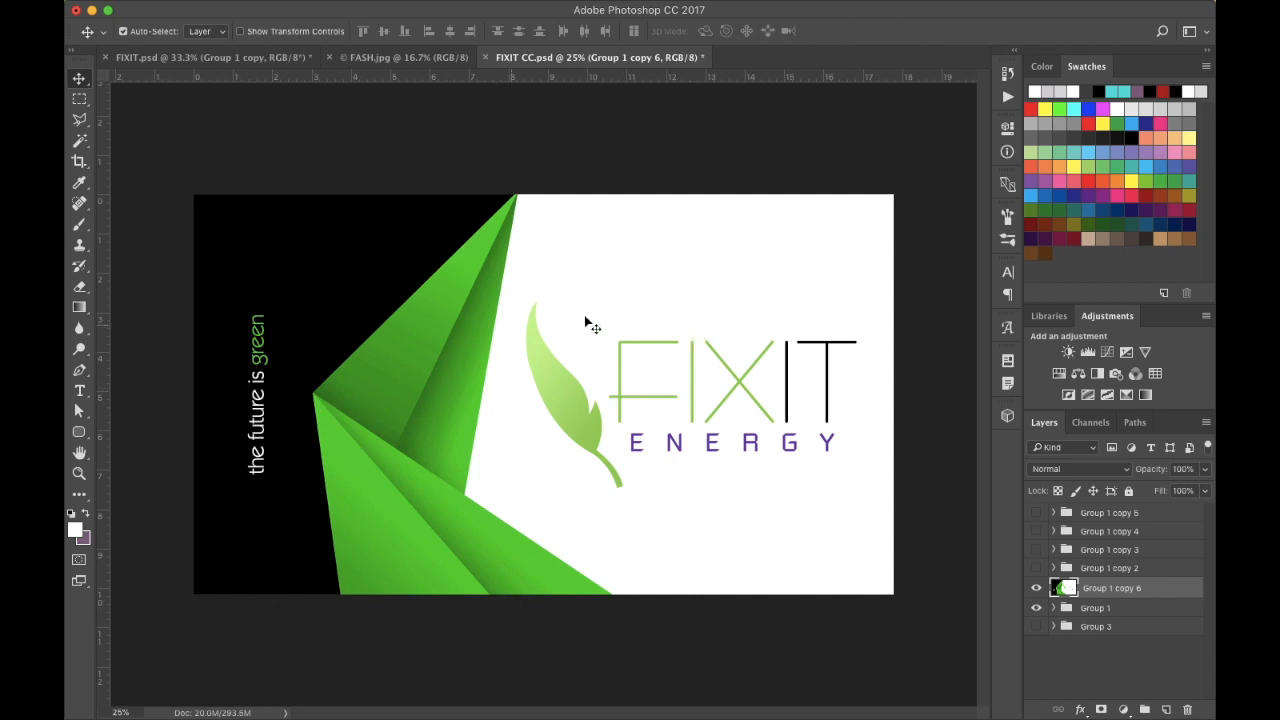
Create a new white RGB document of 5000 by 5000 pixels at a resolution of 500 pixels/inch
{"action": "left_click", "coordinate": [214, 8]}
{"action": "left_click", "coordinate": [213, 7]}
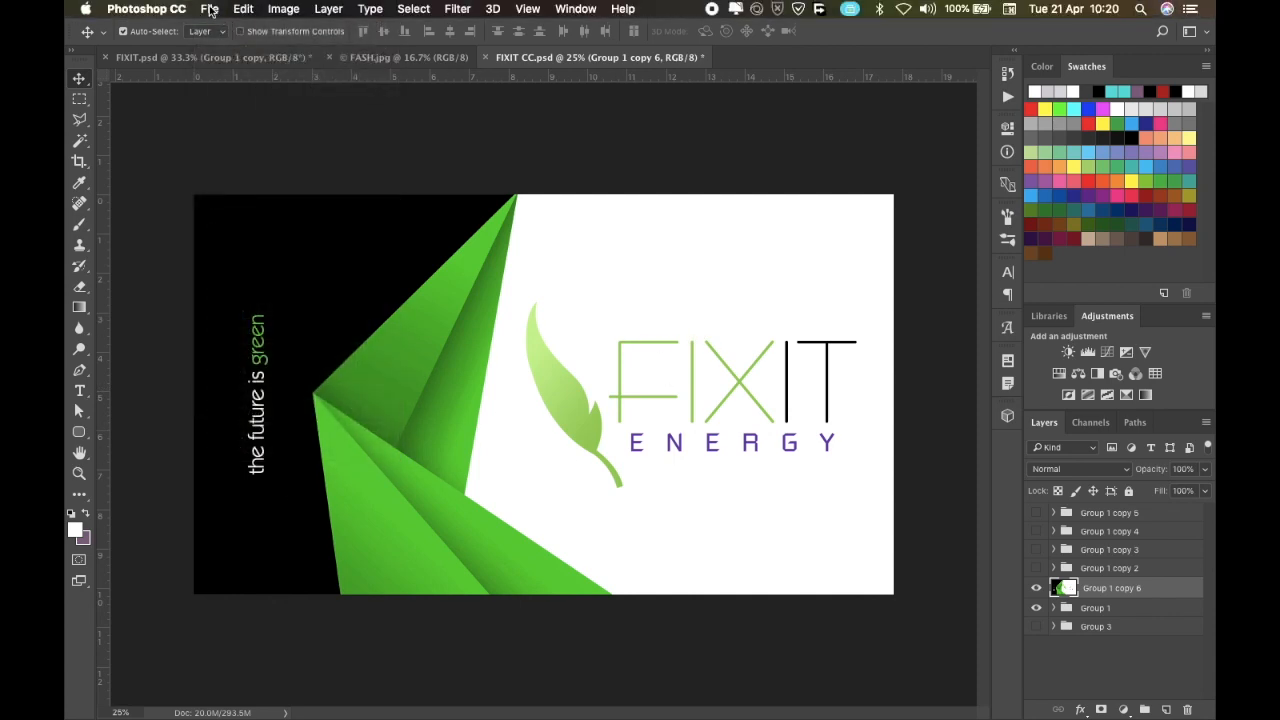
{"action": "left_click", "coordinate": [210, 8]}
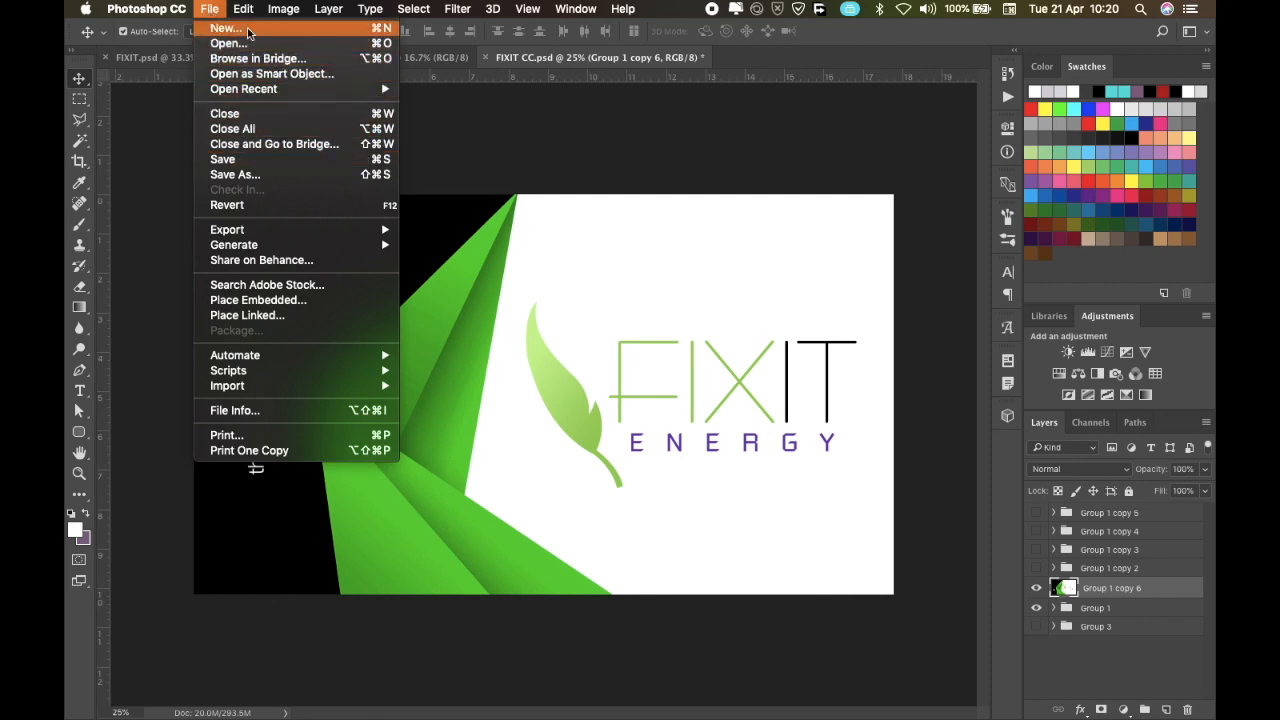
{"action": "mouse_move", "coordinate": [243, 90]}
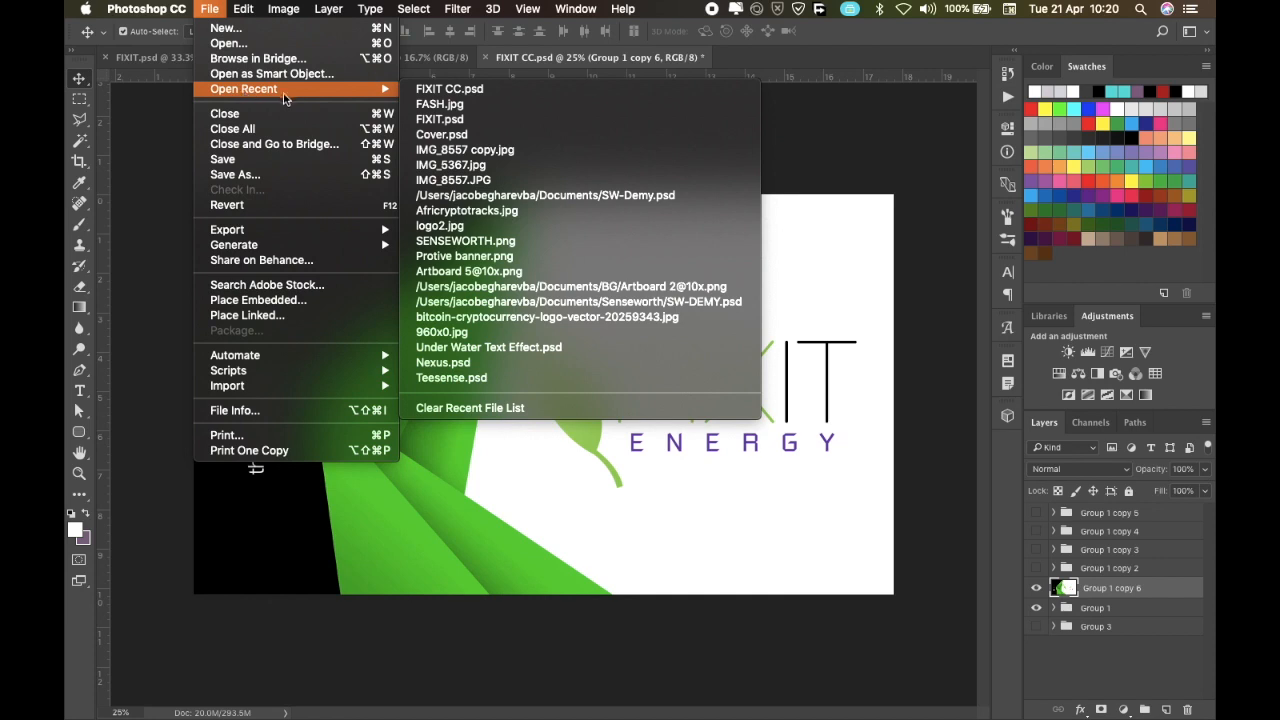
{"action": "left_click", "coordinate": [266, 32]}
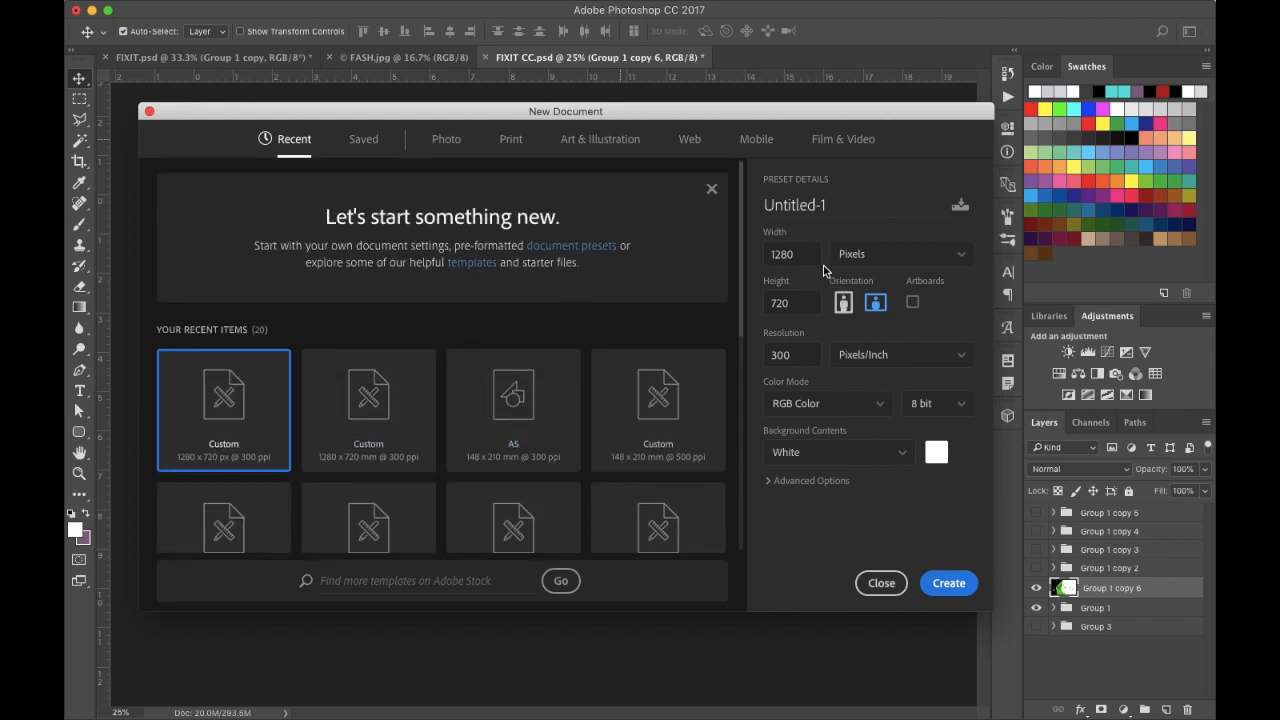
{"action": "left_click_drag", "start_coordinate": [802, 255], "coordinate": [754, 254]}
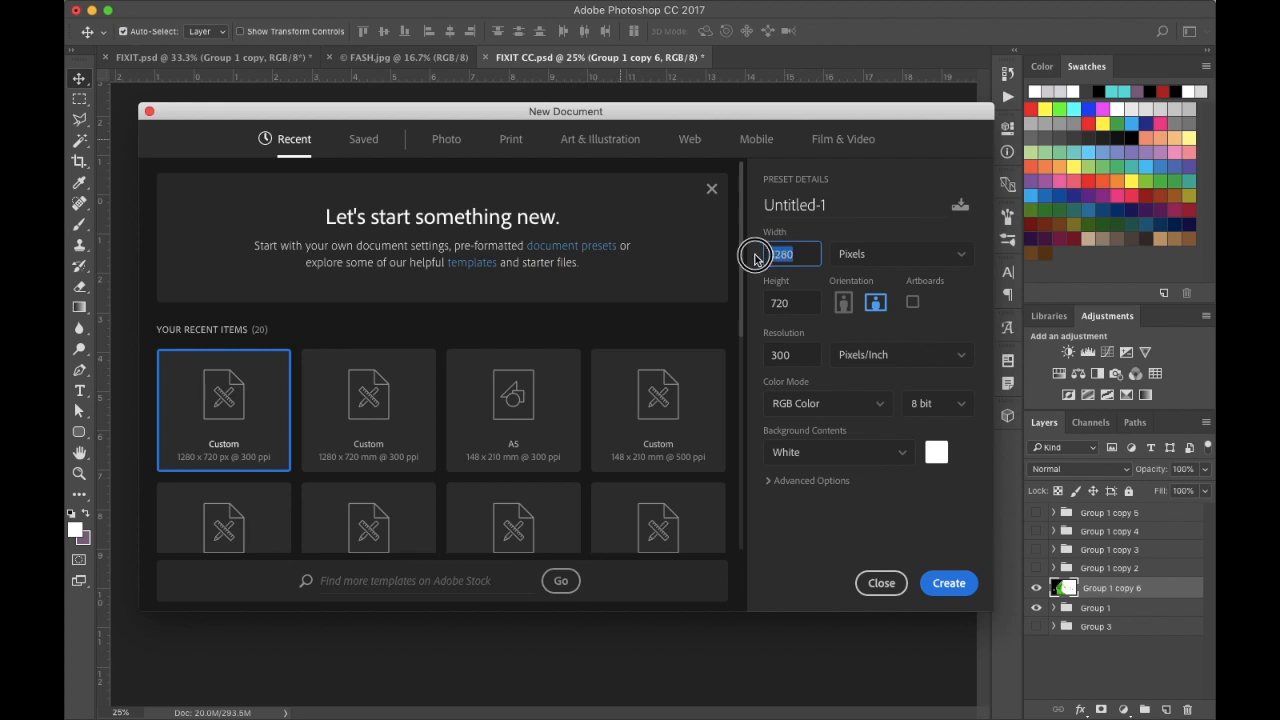
{"action": "type", "text": "5000"}
{"action": "double_click", "coordinate": [791, 305]}
{"action": "type", "text": "5000"}
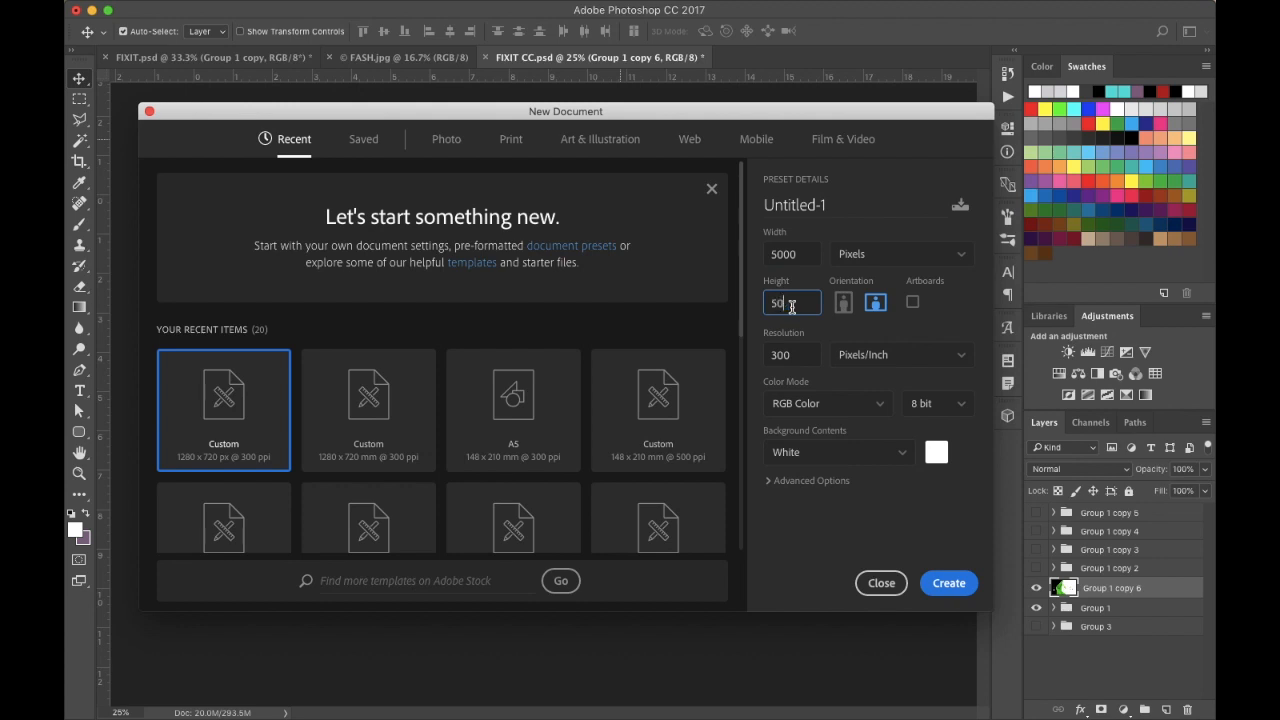
{"action": "double_click", "coordinate": [793, 357]}
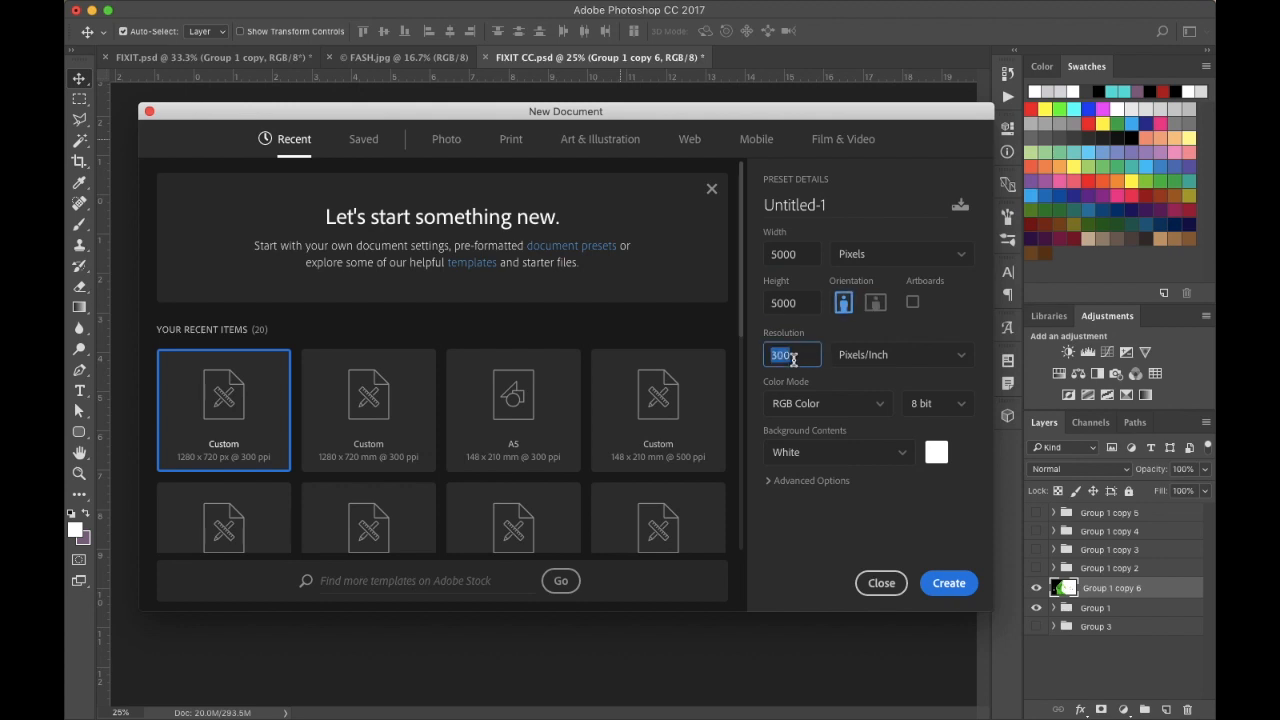
{"action": "type", "text": "500"}
{"action": "left_click", "coordinate": [943, 586]}
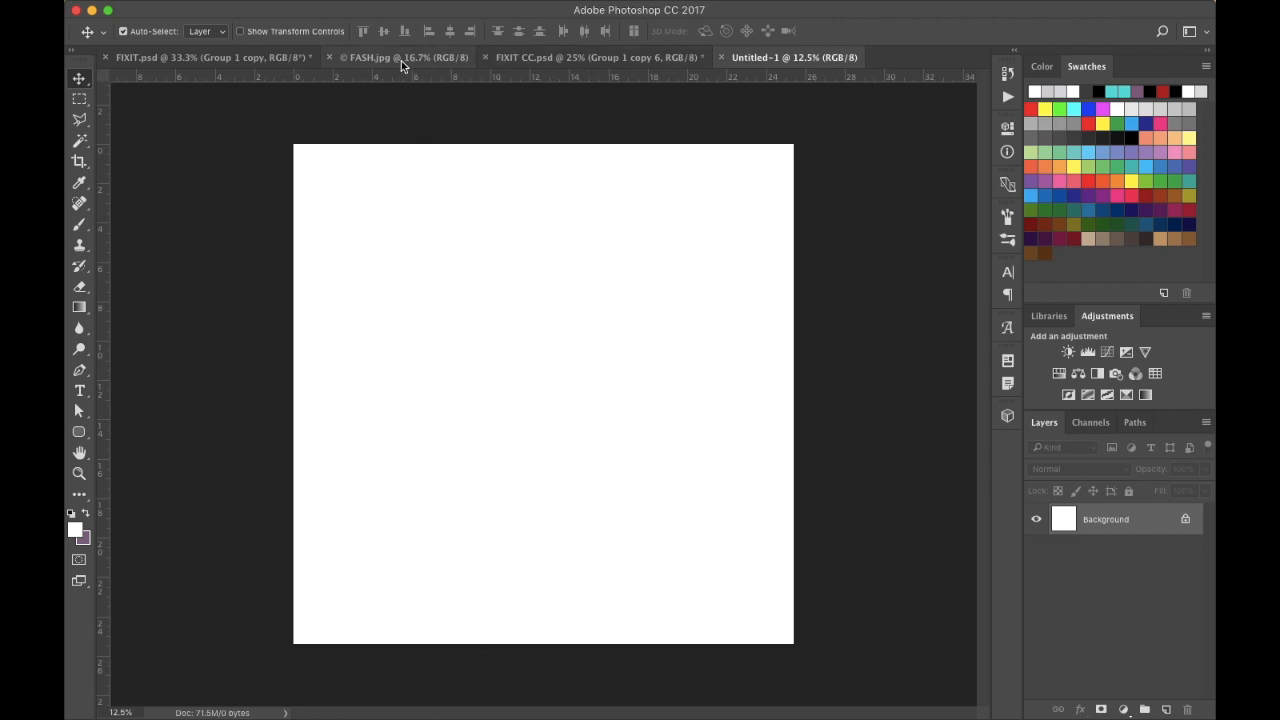
Copy the Group 1 copy 6 card artwork from FIXIT CC.psd into the new Untitled-1 document and move it to the canvas's lower part
{"action": "left_click", "coordinate": [537, 56]}
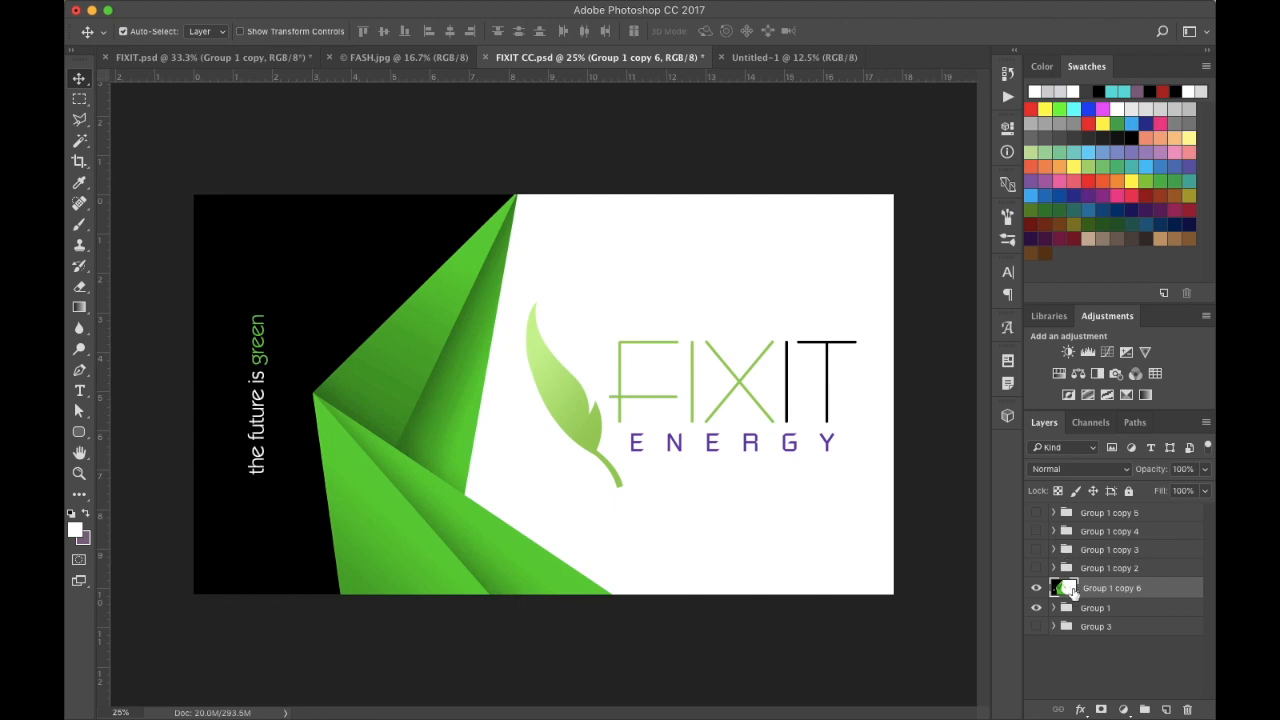
{"action": "left_click", "coordinate": [1068, 590], "text": "super"}
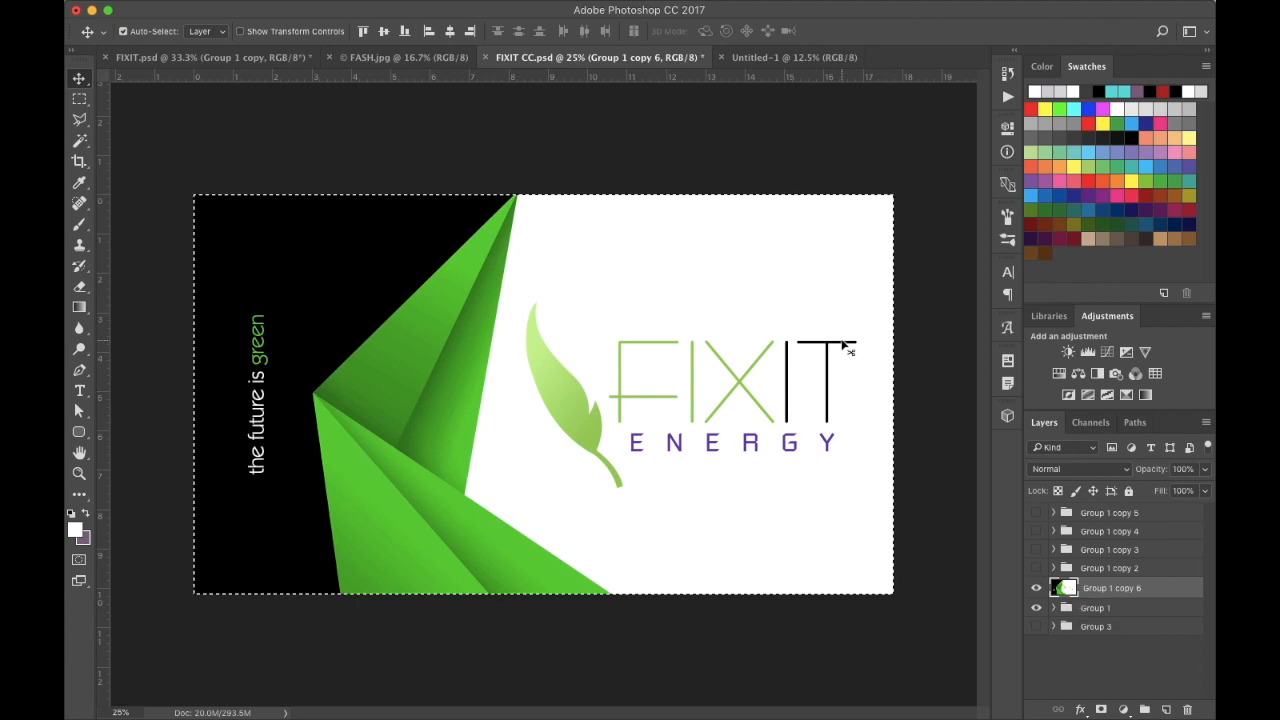
{"action": "left_click", "coordinate": [765, 57]}
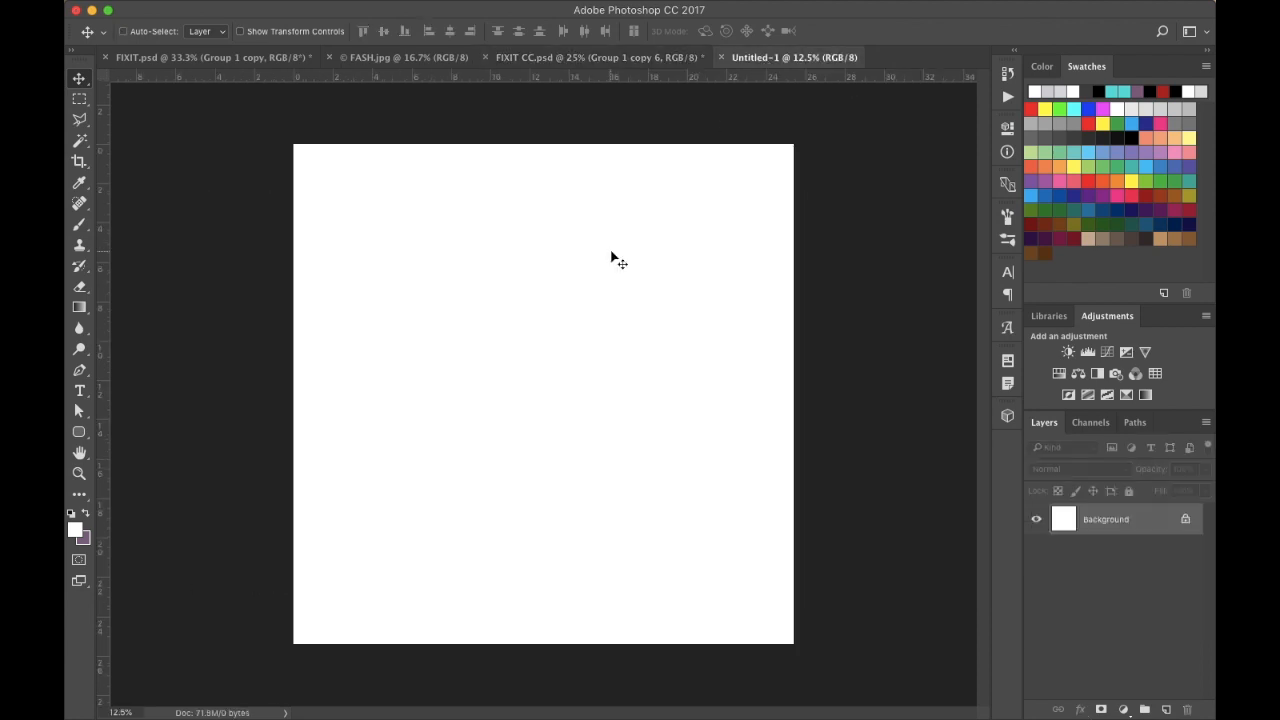
{"action": "key", "text": "super+v"}
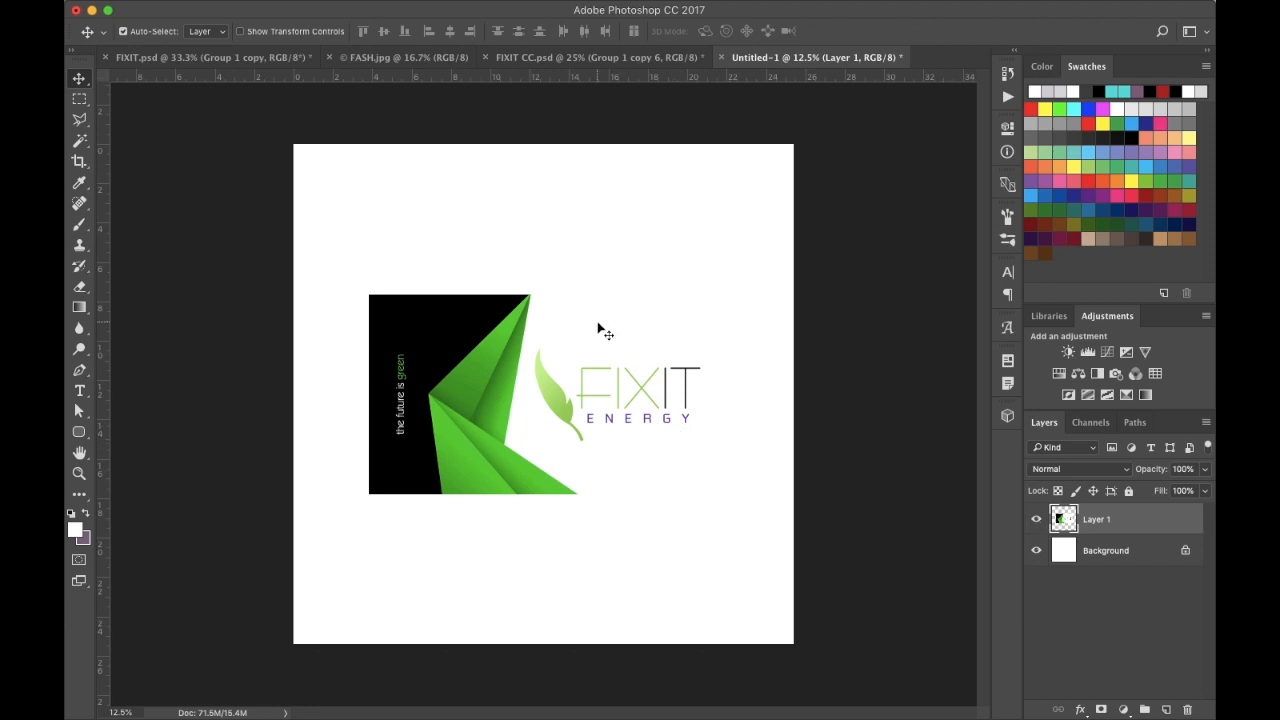
{"action": "key", "text": "super+equal"}
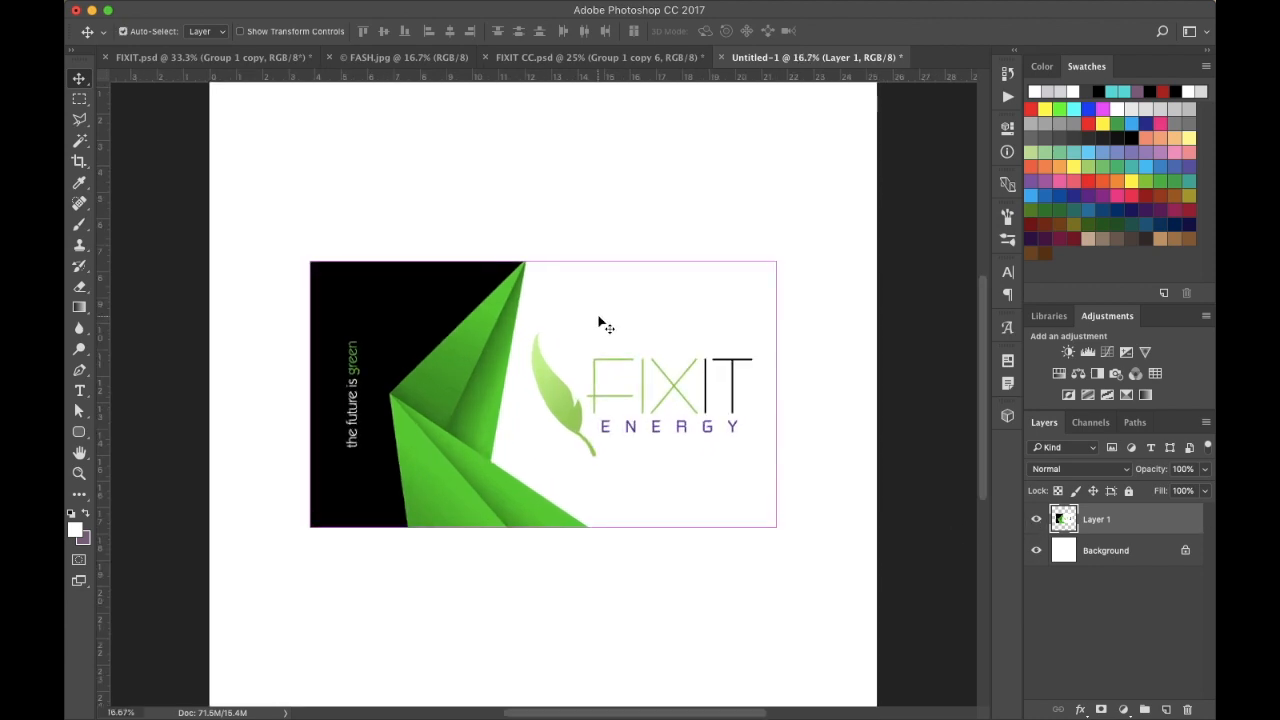
{"action": "left_click_drag", "start_coordinate": [505, 355], "coordinate": [473, 462]}
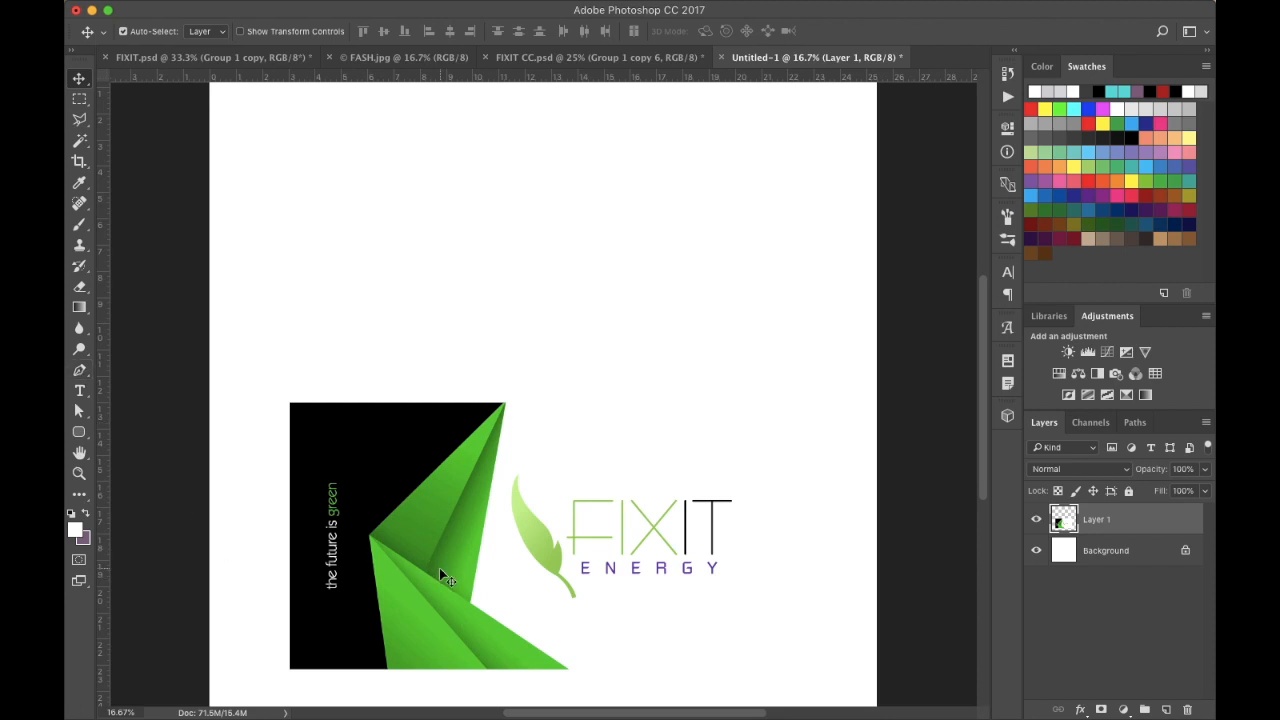
Examine the leaf's tip and curved edges in the pasted FIXIT logo at high magnification
{"action": "key", "text": "super+plus"}
{"action": "key", "text": "super+plus"}
{"action": "key", "text": "super+plus"}
{"action": "key", "text": "super+plus"}
{"action": "key", "text": "super+plus"}
{"action": "scroll", "coordinate": [439, 567], "scroll_direction": "down", "scroll_amount": 5}
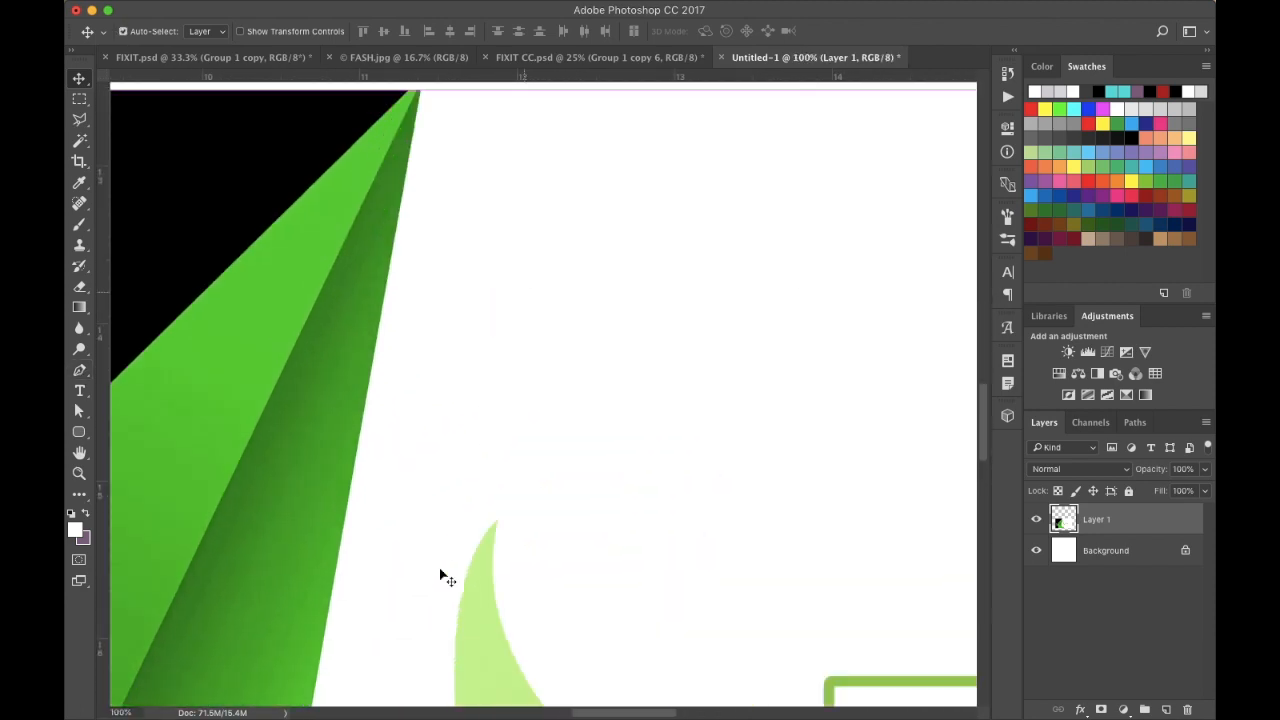
{"action": "scroll", "coordinate": [440, 575], "scroll_direction": "down", "scroll_amount": 5}
{"action": "key", "text": "super+plus"}
{"action": "key", "text": "super+plus"}
{"action": "key", "text": "super+plus"}
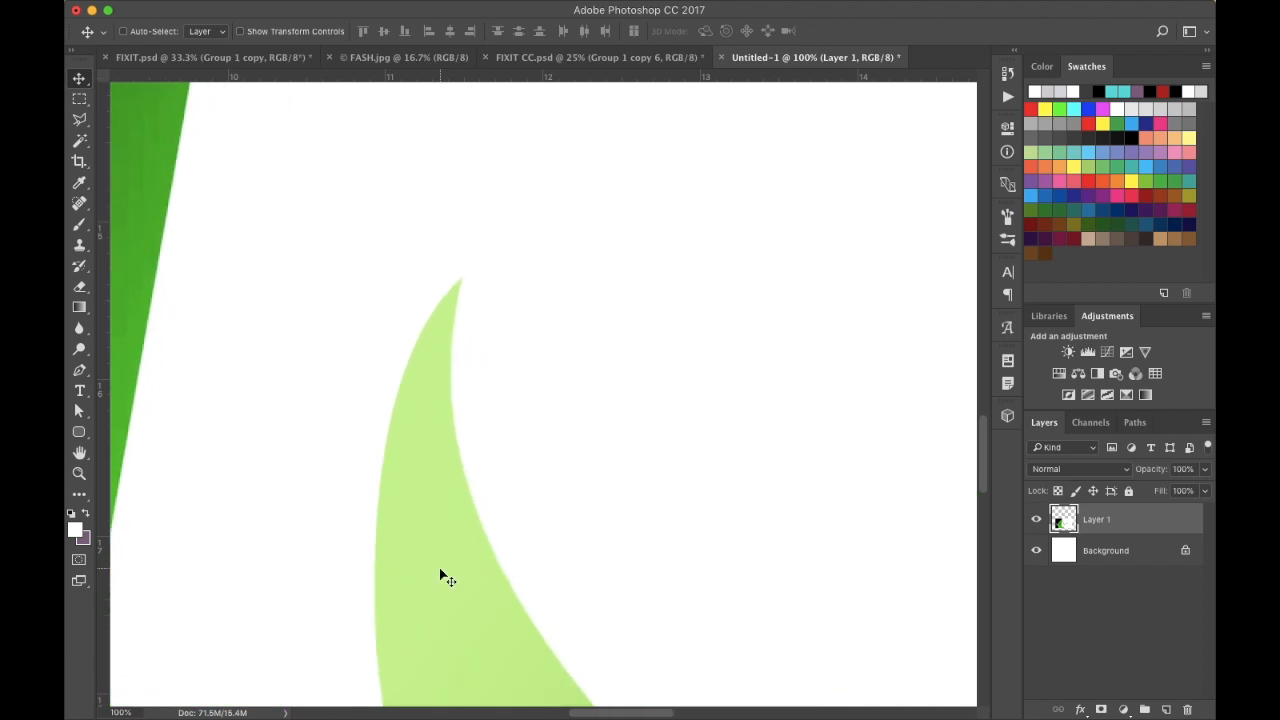
{"action": "scroll", "coordinate": [440, 575], "scroll_direction": "down", "scroll_amount": 3}
{"action": "scroll", "coordinate": [440, 575], "scroll_direction": "left", "scroll_amount": 3}
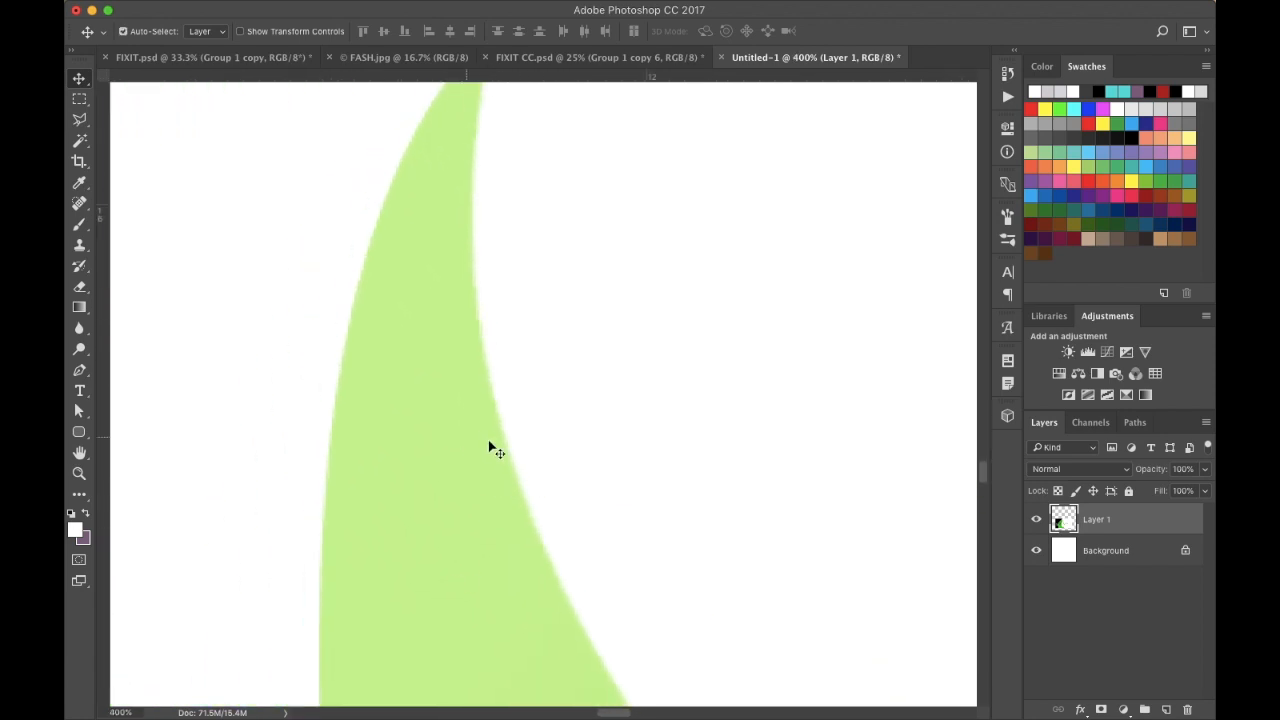
{"action": "scroll", "coordinate": [490, 435], "scroll_direction": "up", "scroll_amount": 2}
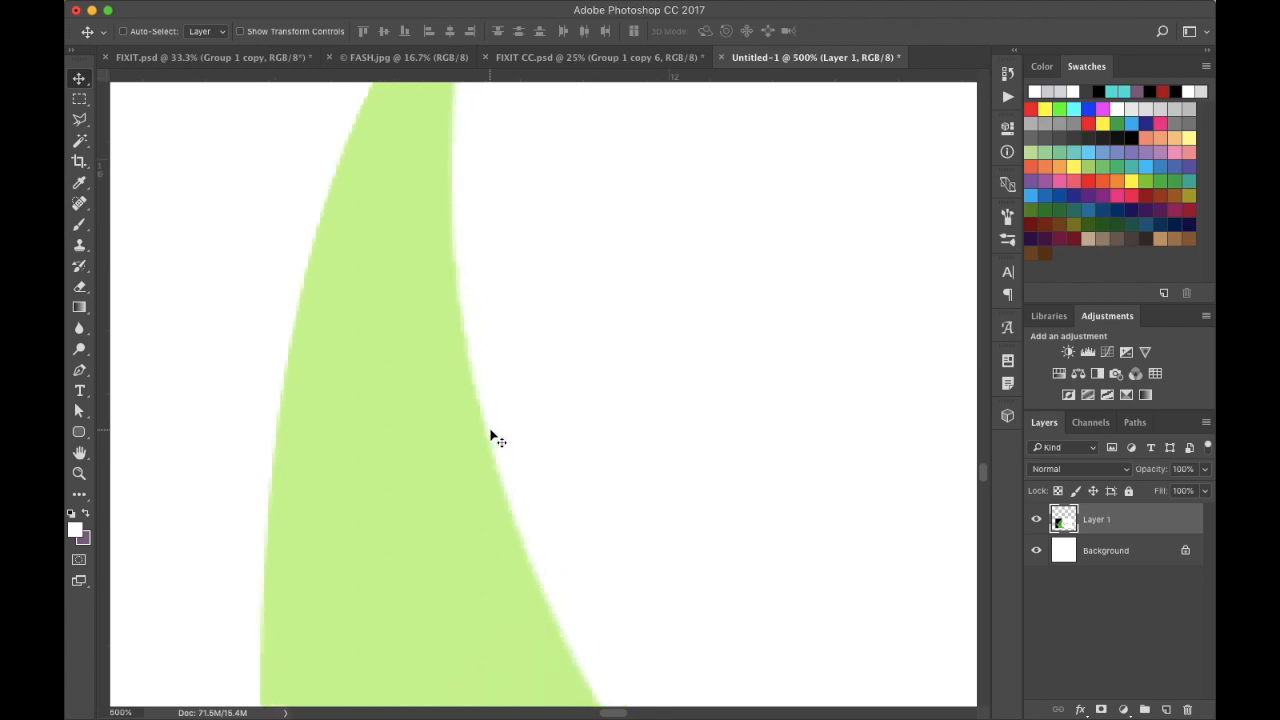
{"action": "scroll", "coordinate": [490, 435], "scroll_direction": "down", "scroll_amount": 3}
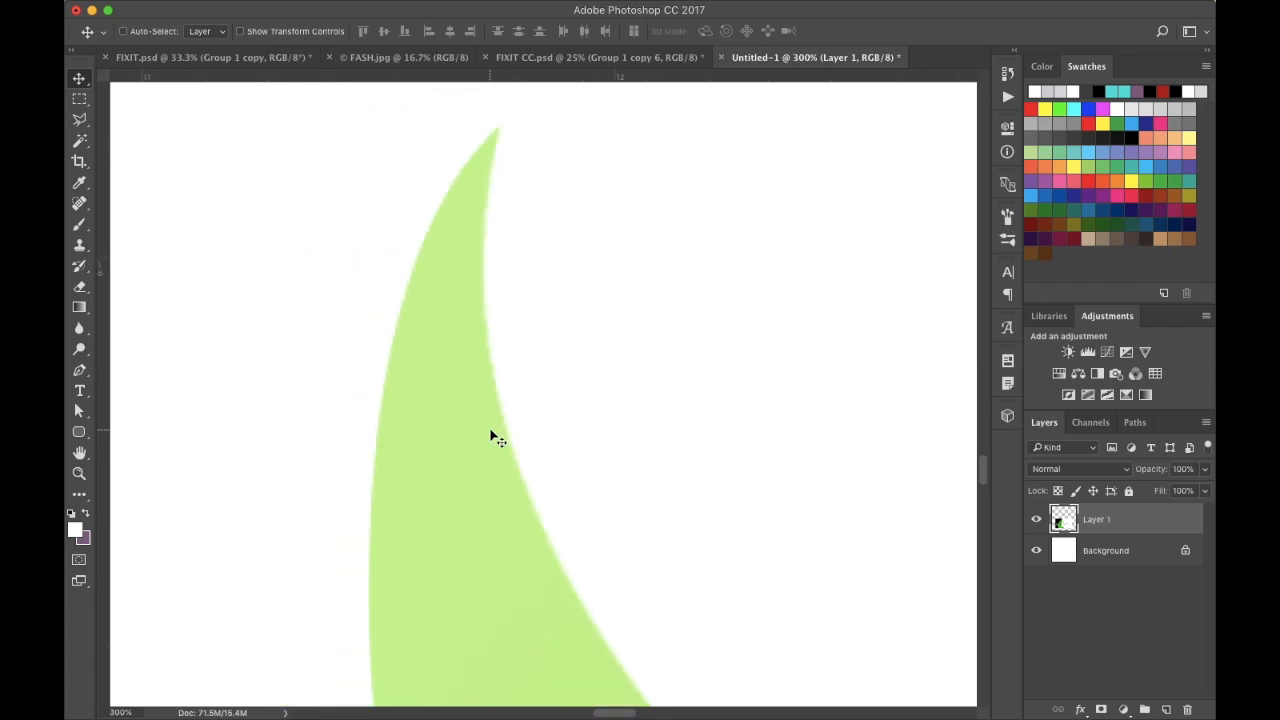
{"action": "scroll", "coordinate": [490, 435], "scroll_direction": "down", "scroll_amount": 1}
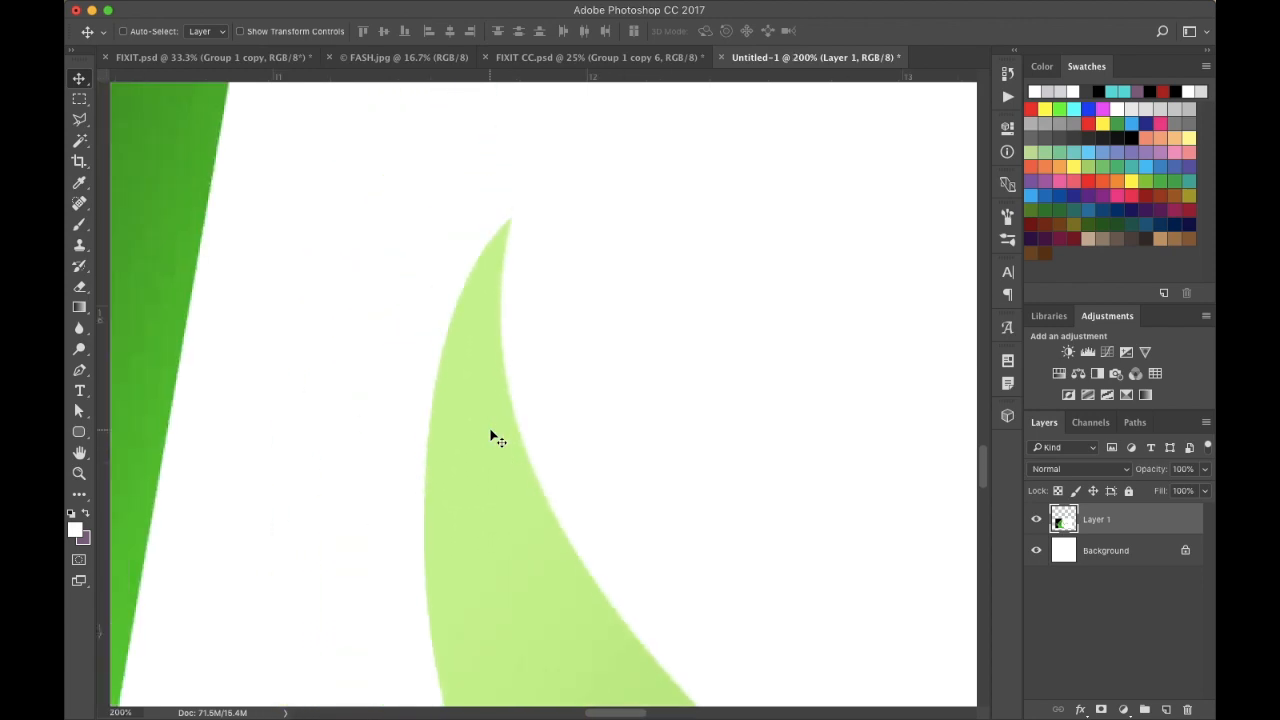
{"action": "scroll", "coordinate": [497, 438], "scroll_direction": "down", "scroll_amount": 6}
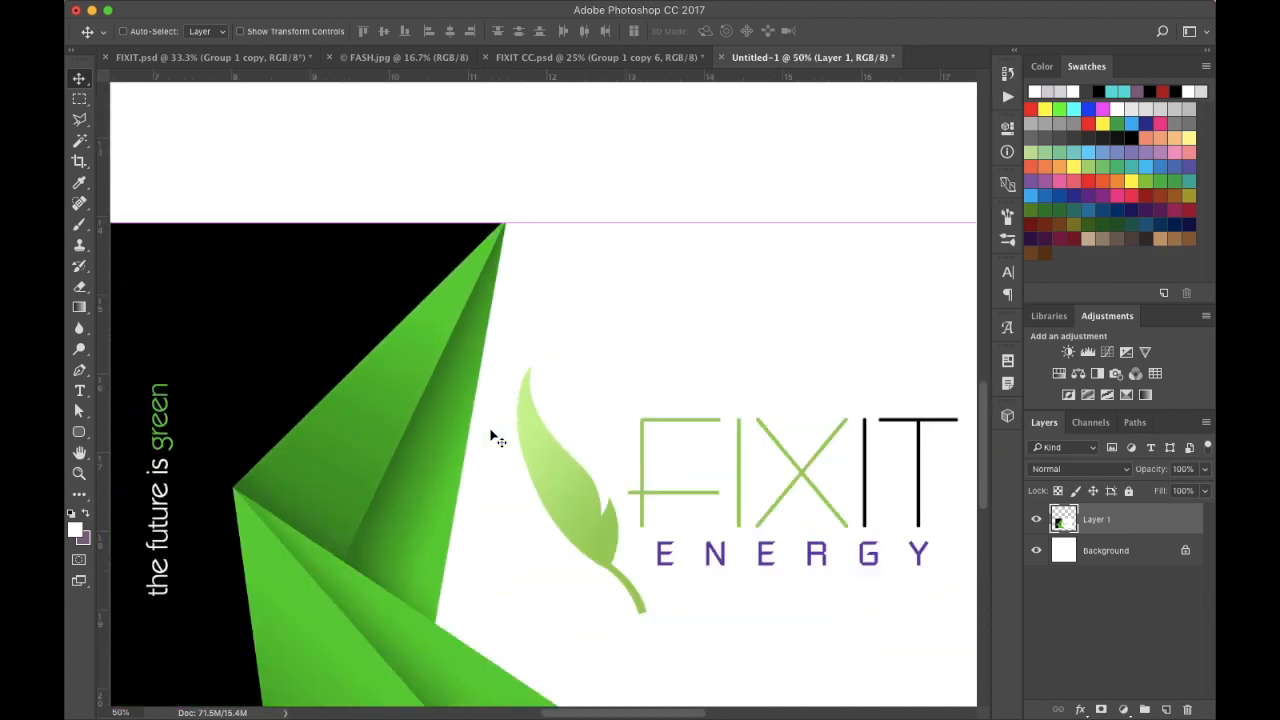
{"action": "scroll", "coordinate": [491, 436], "scroll_direction": "down", "scroll_amount": 1}
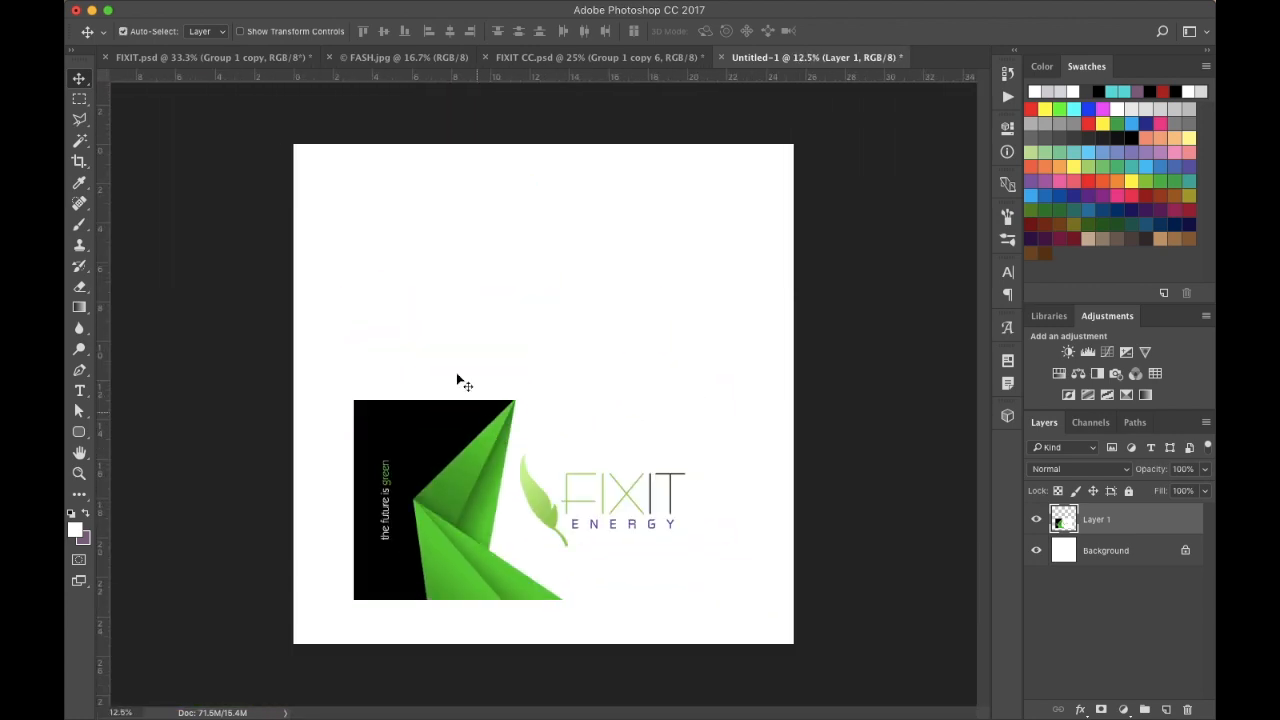
Draw a closed leaf outline with a stem and small side lobe in the blank area above the card artwork, using the Pen tool
{"action": "left_click", "coordinate": [80, 370]}
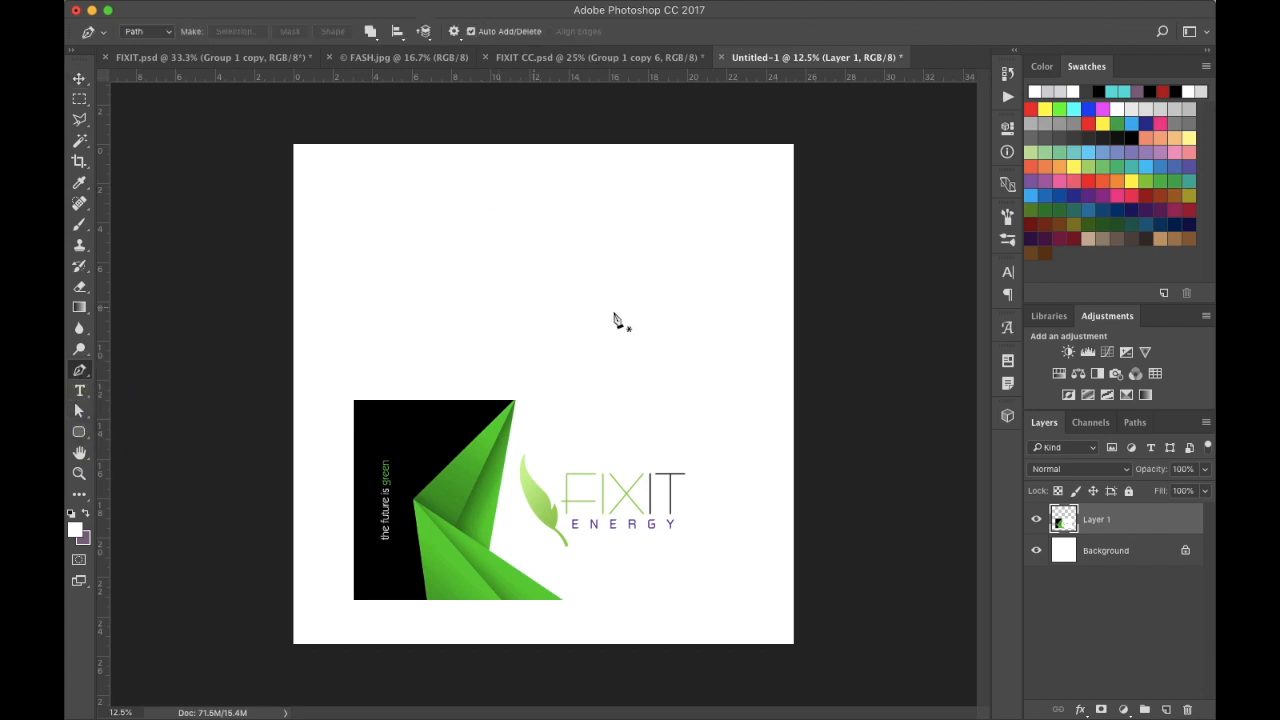
{"action": "left_click", "coordinate": [569, 223]}
{"action": "left_click_drag", "start_coordinate": [599, 325], "coordinate": [642, 362]}
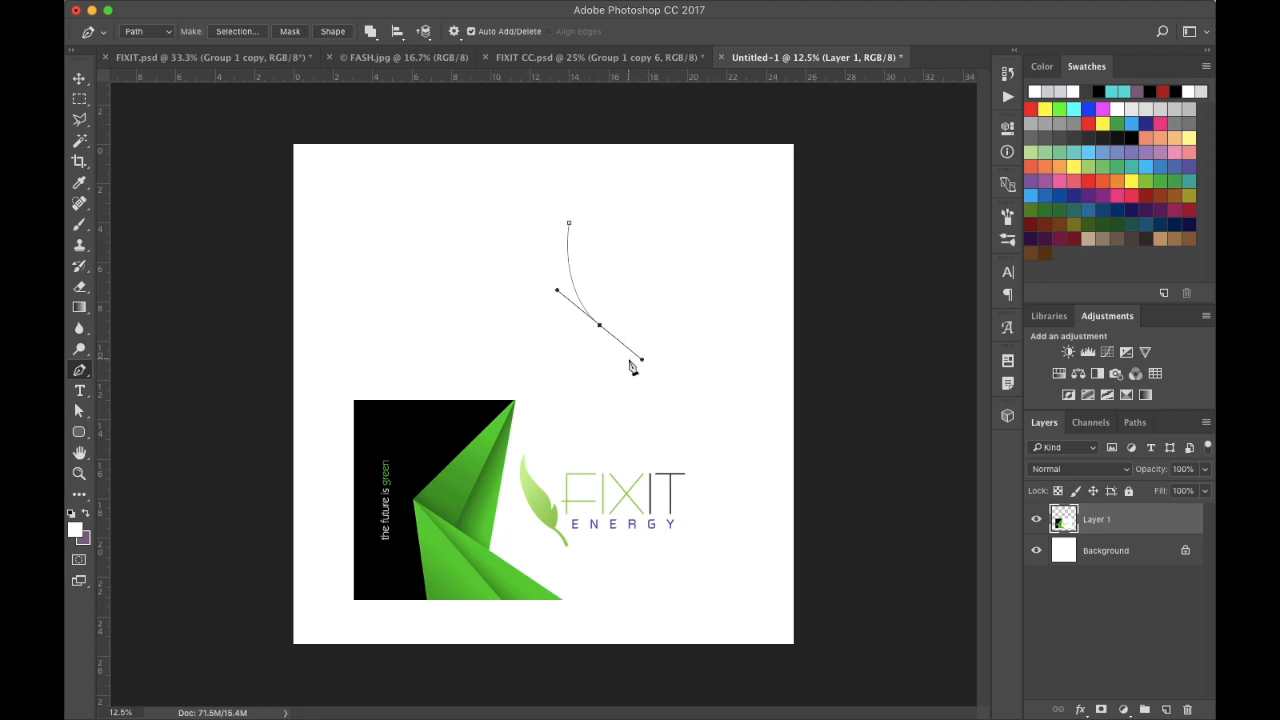
{"action": "mouse_move", "coordinate": [626, 361]}
{"action": "left_mouse_down"}
{"action": "mouse_move", "coordinate": [634, 370]}
{"action": "mouse_move", "coordinate": [633, 358]}
{"action": "left_mouse_up"}
{"action": "left_click_drag", "start_coordinate": [605, 328], "coordinate": [596, 319]}
{"action": "left_click_drag", "start_coordinate": [618, 297], "coordinate": [620, 279]}
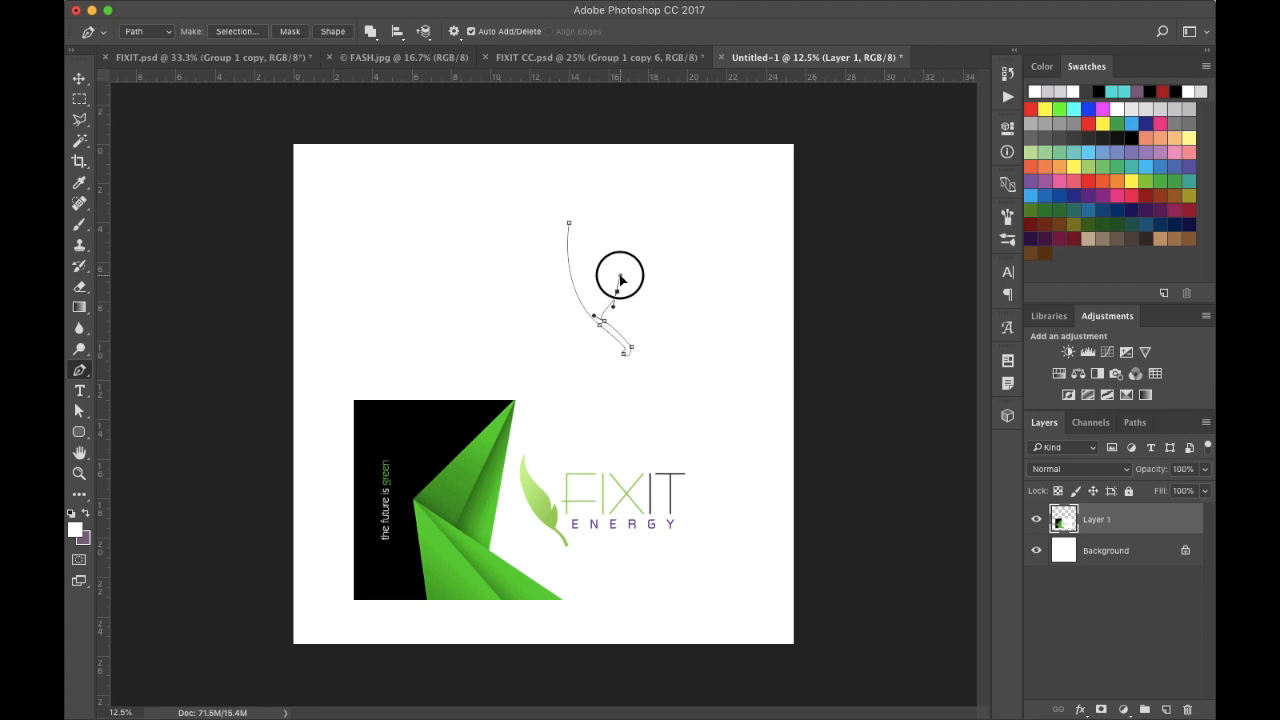
{"action": "left_click_drag", "start_coordinate": [620, 279], "coordinate": [620, 278]}
{"action": "left_click", "coordinate": [606, 300]}
{"action": "left_click", "coordinate": [579, 252]}
{"action": "left_click_drag", "start_coordinate": [566, 237], "coordinate": [579, 234]}
{"action": "left_click", "coordinate": [564, 216], "text": "ctrl"}
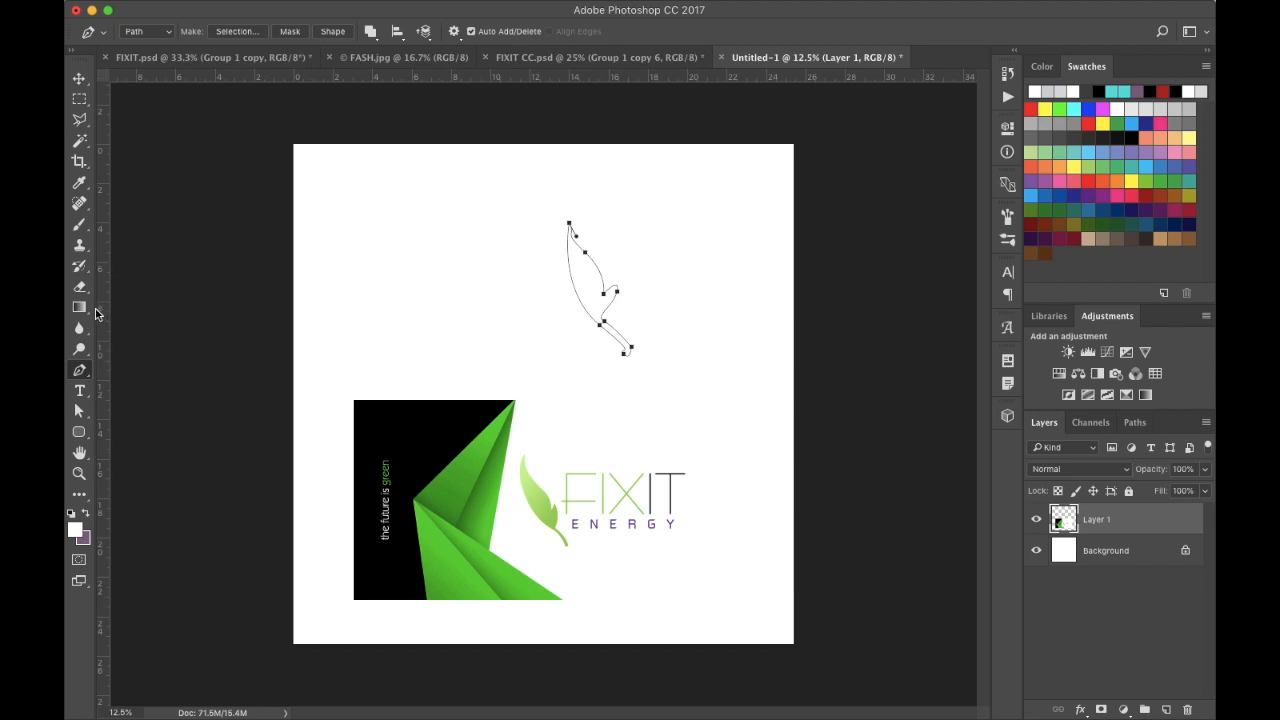
Reshape the lower part of the leaf path, smoothing the outer edge and bending the stem into a narrow curve like the reference
{"action": "left_click", "coordinate": [80, 412]}
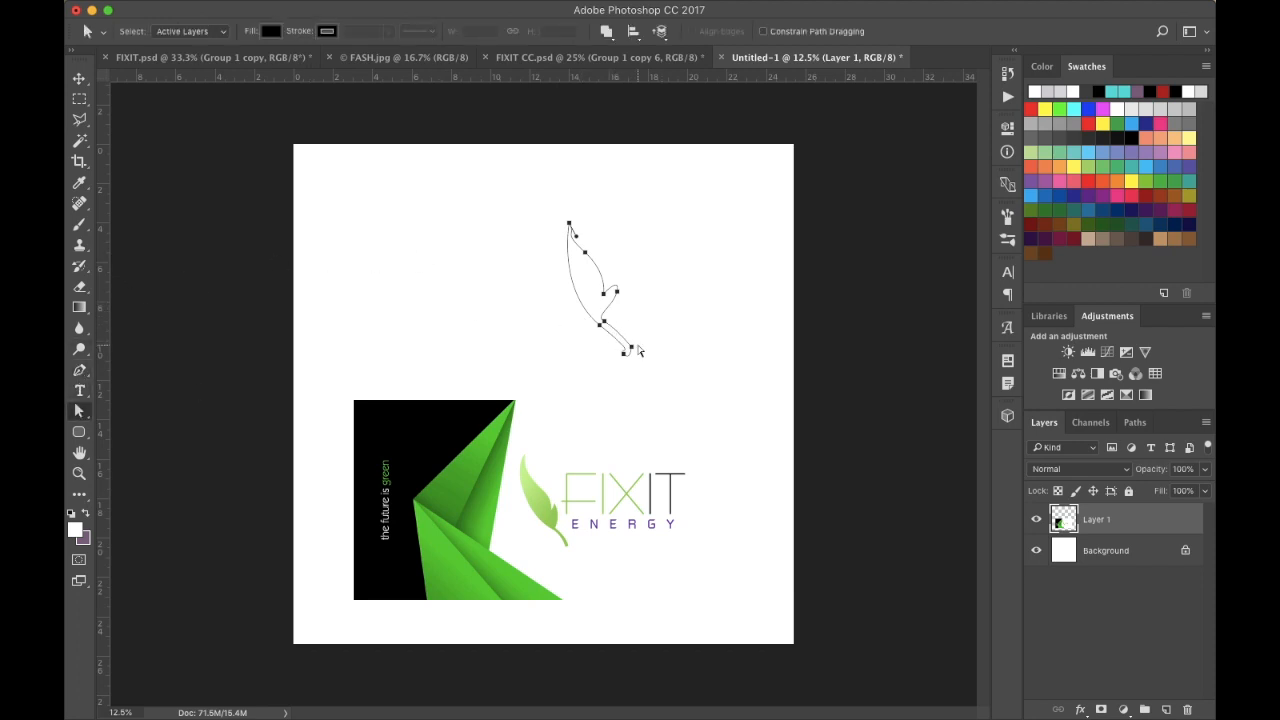
{"action": "key", "text": "super+plus"}
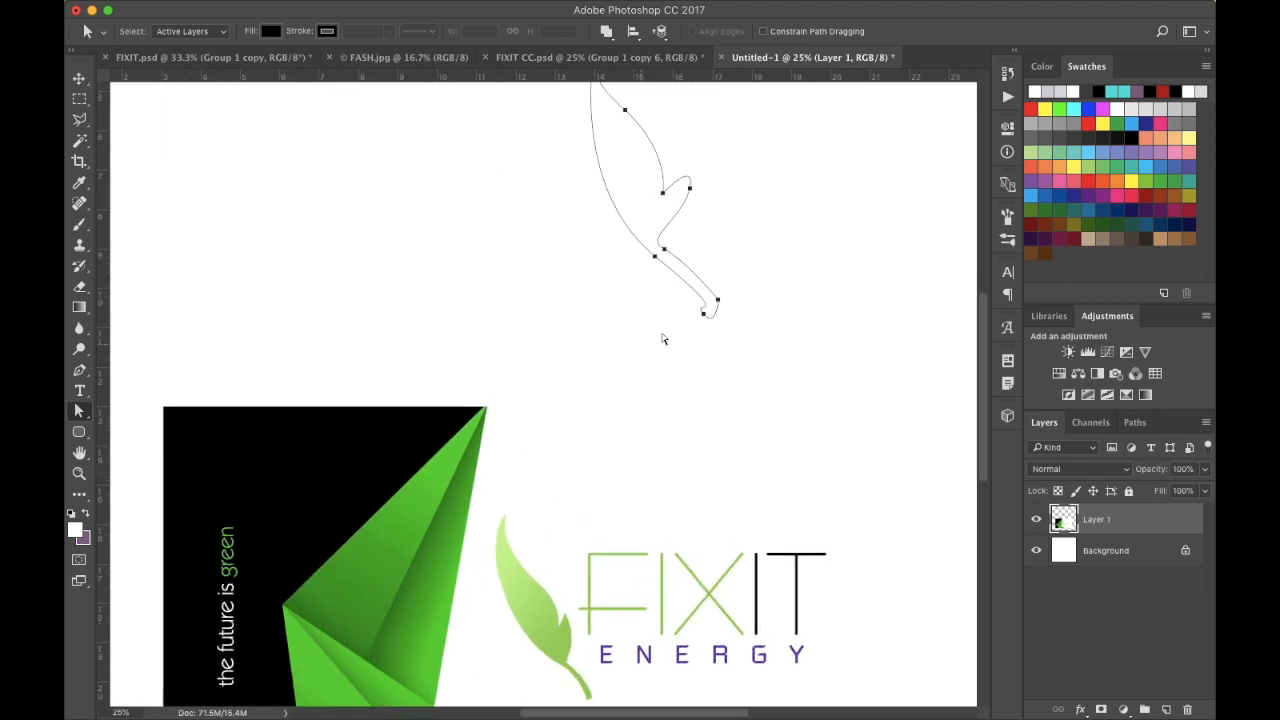
{"action": "left_click_drag", "start_coordinate": [665, 255], "coordinate": [588, 392]}
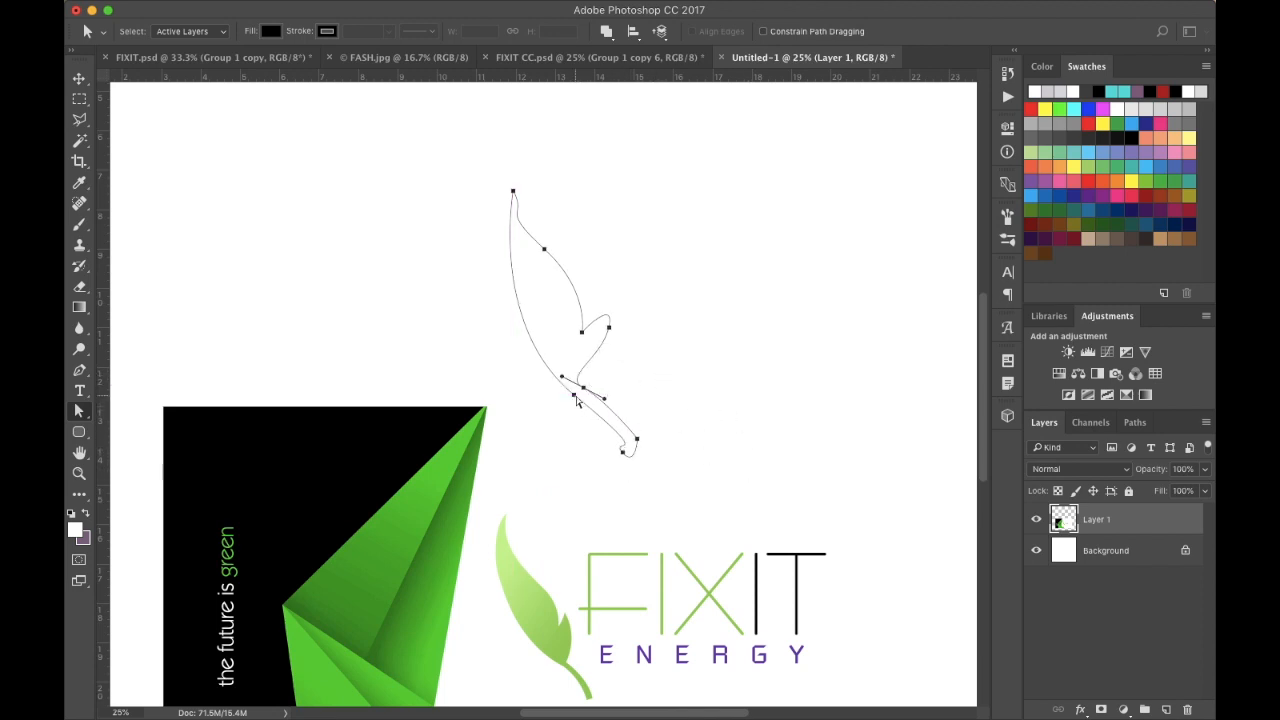
{"action": "left_click_drag", "start_coordinate": [574, 397], "coordinate": [598, 414]}
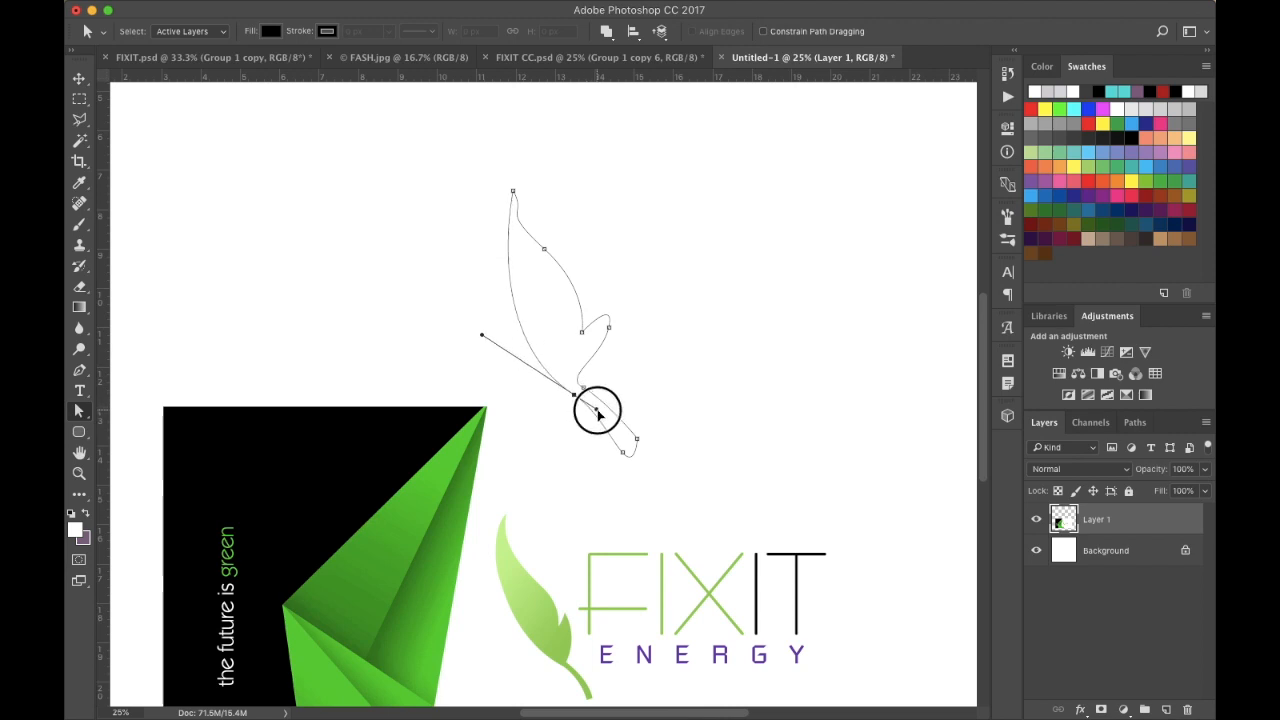
{"action": "left_click_drag", "start_coordinate": [598, 414], "coordinate": [597, 414]}
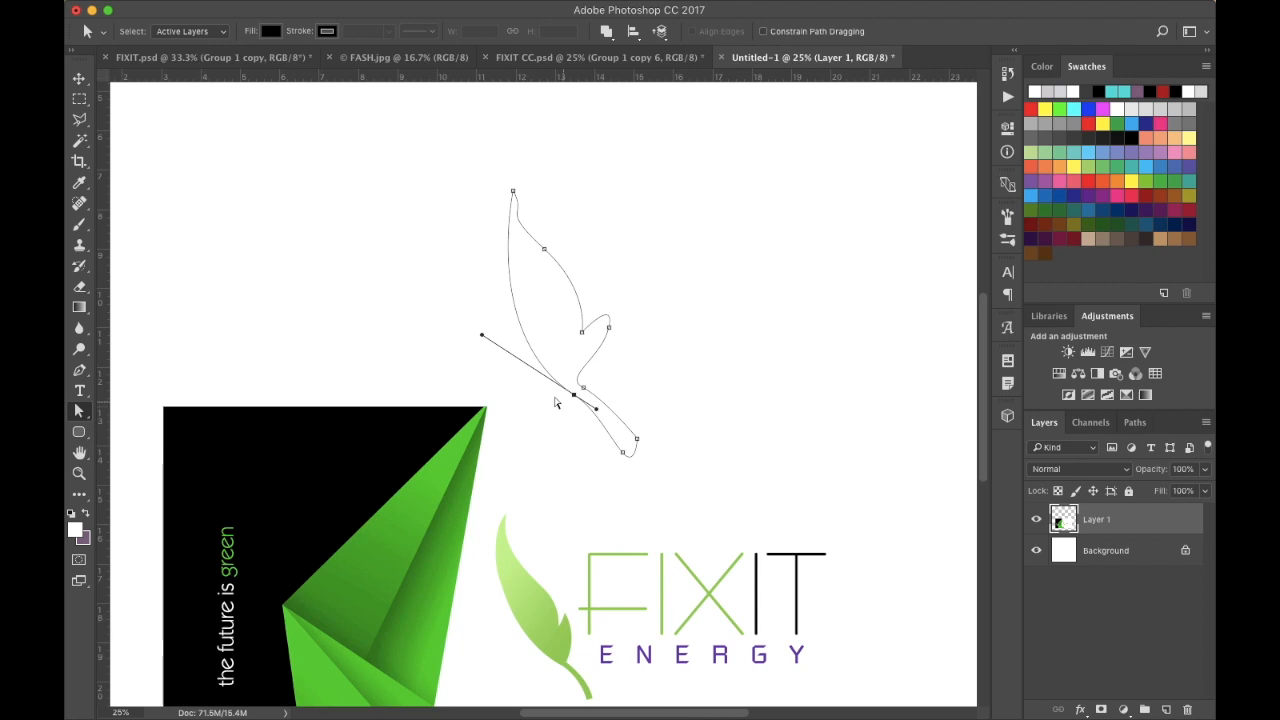
{"action": "left_click", "coordinate": [623, 455]}
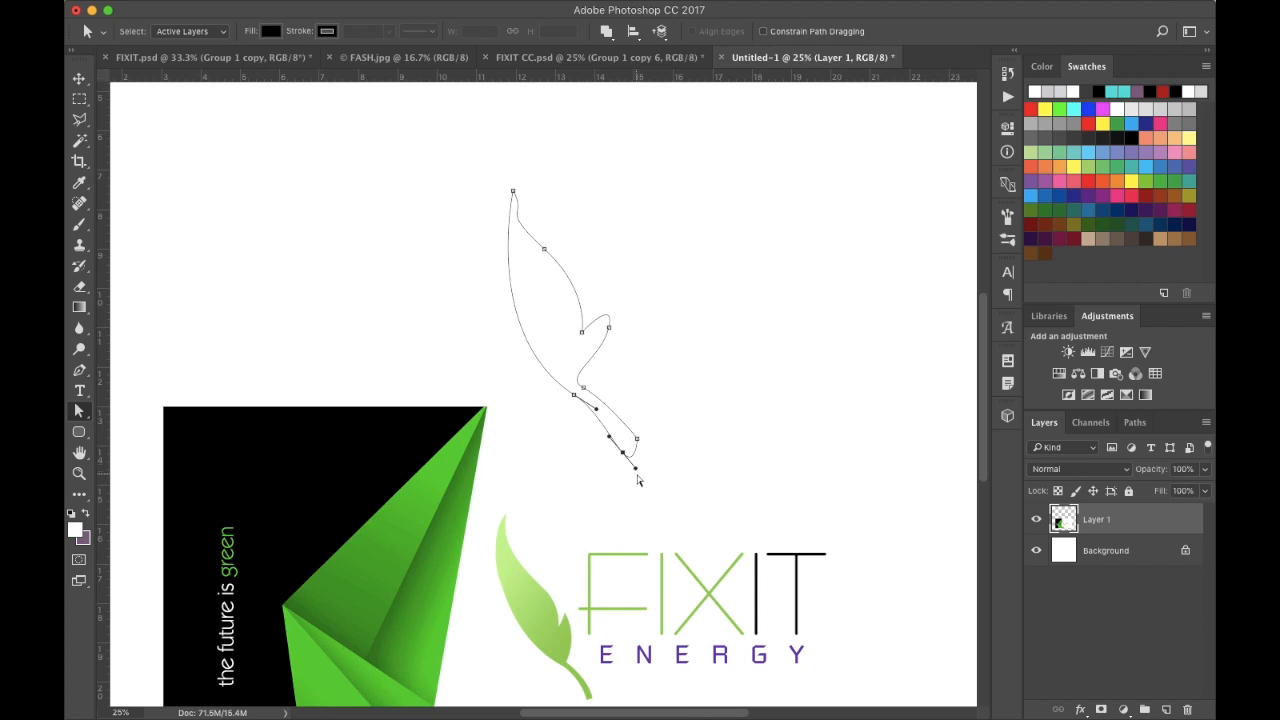
{"action": "mouse_move", "coordinate": [636, 470]}
{"action": "left_mouse_down"}
{"action": "mouse_move", "coordinate": [611, 420]}
{"action": "mouse_move", "coordinate": [632, 447]}
{"action": "left_mouse_up"}
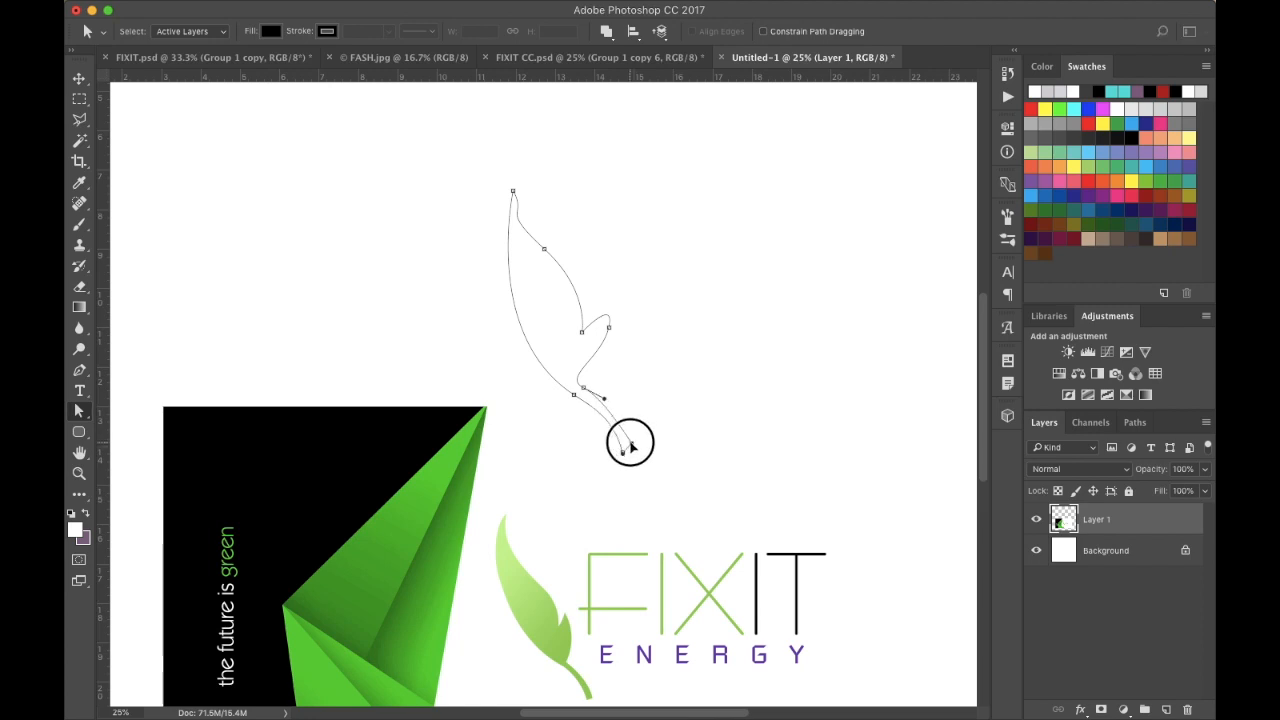
{"action": "left_click_drag", "start_coordinate": [632, 447], "coordinate": [629, 446]}
{"action": "left_click_drag", "start_coordinate": [606, 399], "coordinate": [578, 392]}
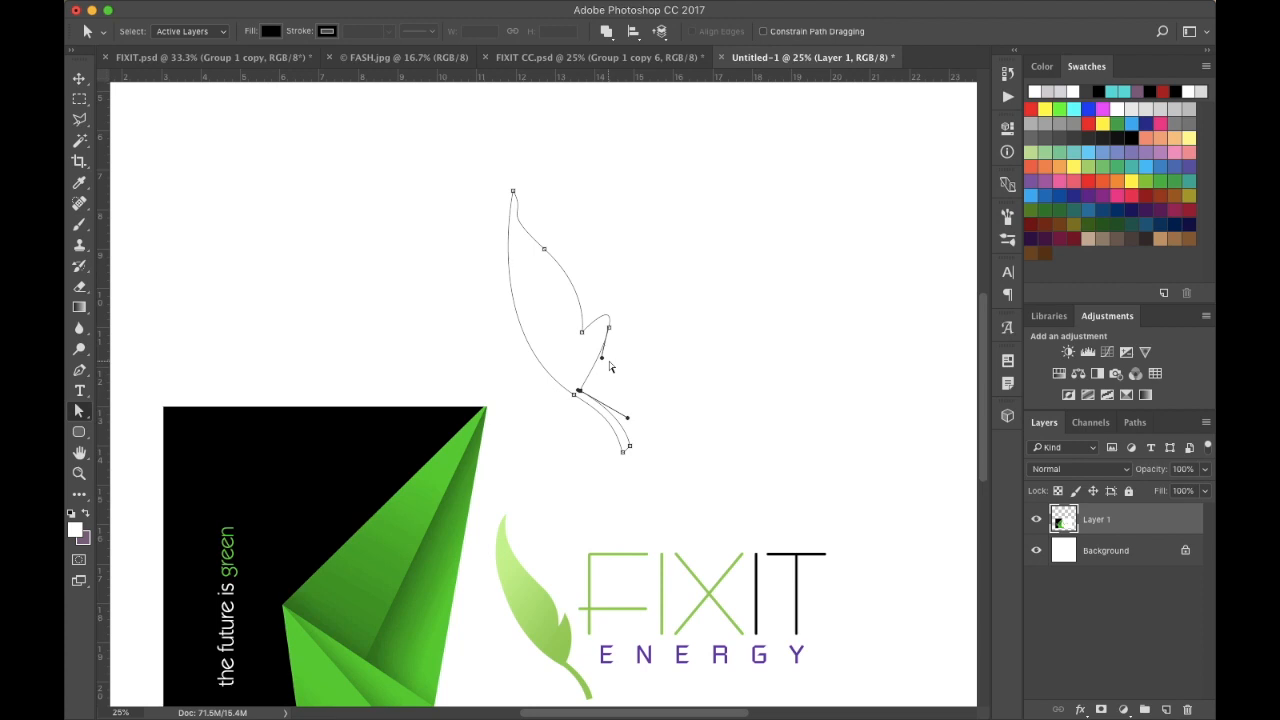
Reshape the leaf path's small side lobe, giving it a sharp tip and a fuller outer curve
{"action": "mouse_move", "coordinate": [604, 360]}
{"action": "left_mouse_down"}
{"action": "mouse_move", "coordinate": [620, 340]}
{"action": "mouse_move", "coordinate": [609, 319]}
{"action": "mouse_move", "coordinate": [640, 360]}
{"action": "mouse_move", "coordinate": [624, 353]}
{"action": "left_mouse_up"}
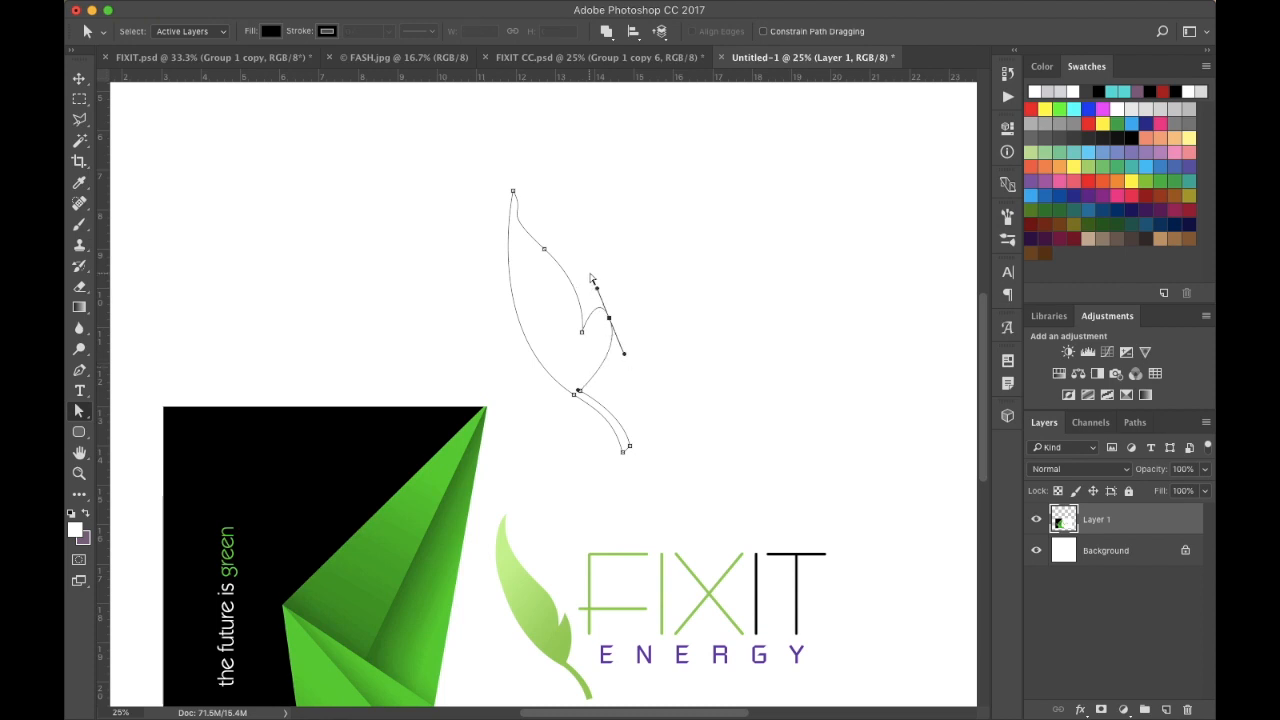
{"action": "left_click_drag", "start_coordinate": [597, 289], "coordinate": [609, 320]}
{"action": "left_click", "coordinate": [623, 356]}
{"action": "left_click_drag", "start_coordinate": [610, 319], "coordinate": [615, 365]}
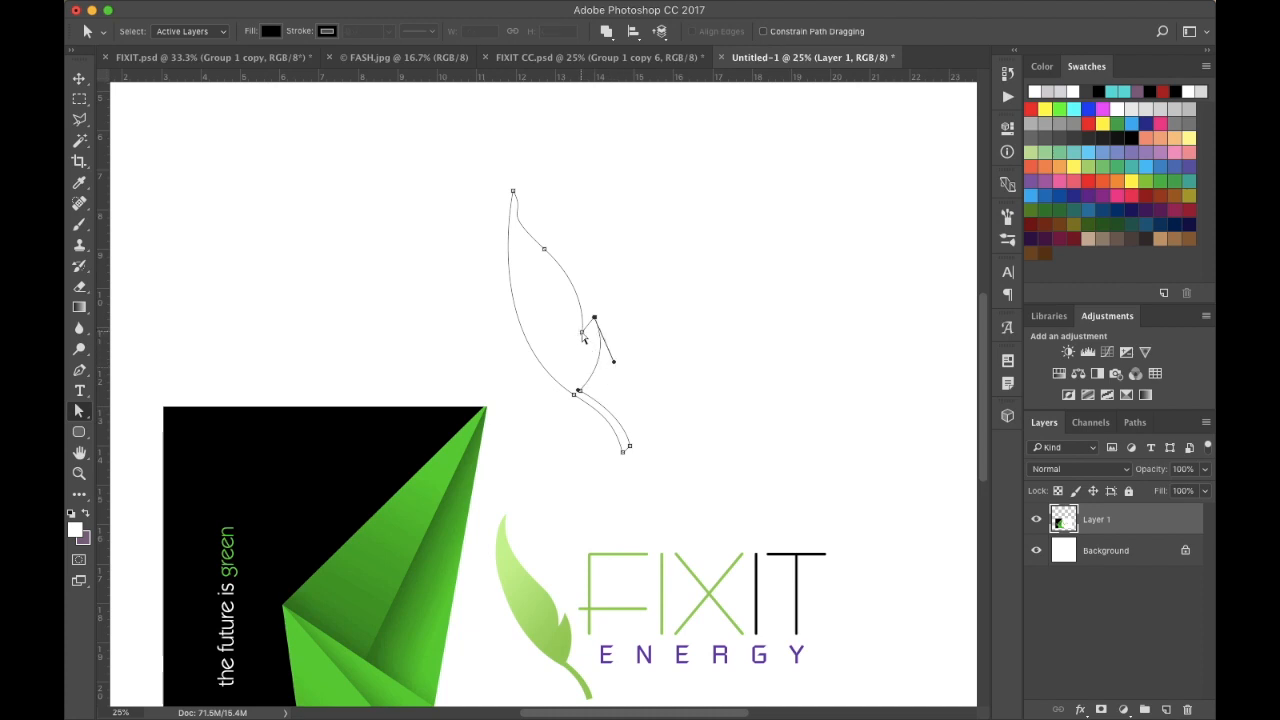
{"action": "left_click", "coordinate": [583, 334]}
Refine the leaf path's pointed tip, the S-curve of its inner edge and the notch beside the small lobe
{"action": "left_click_drag", "start_coordinate": [545, 254], "coordinate": [513, 194]}
{"action": "left_click_drag", "start_coordinate": [513, 192], "coordinate": [521, 243]}
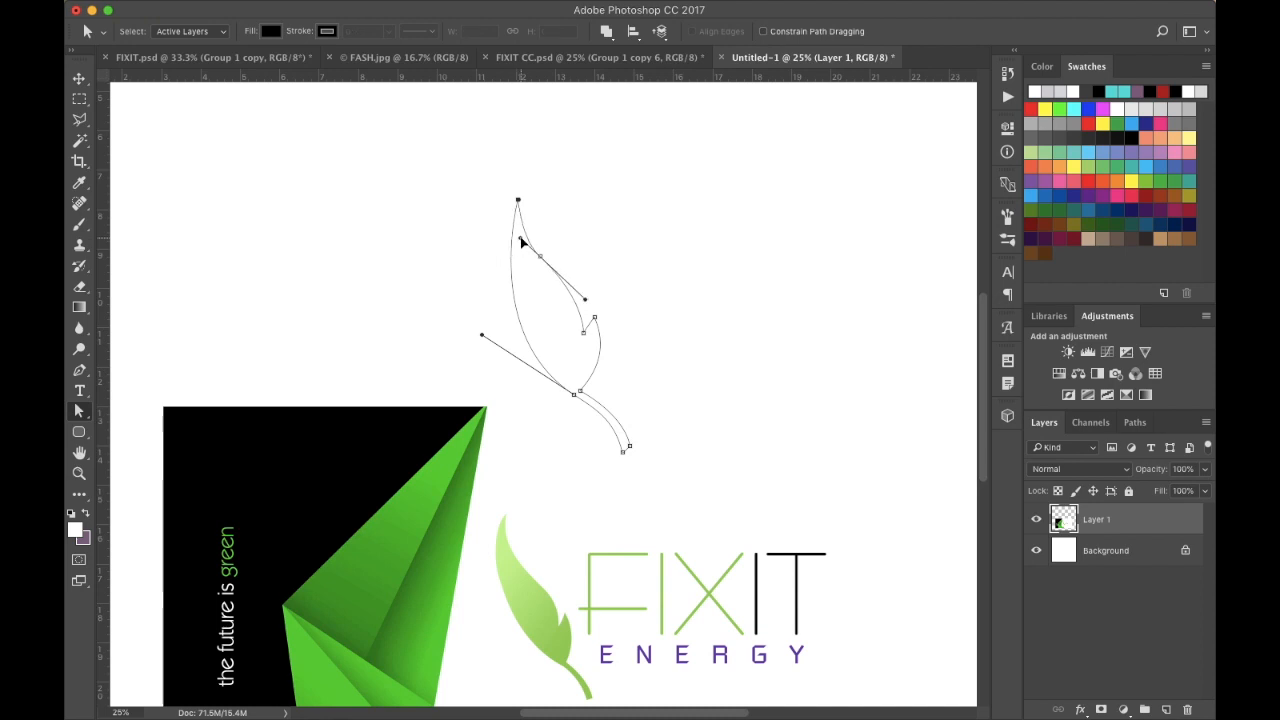
{"action": "mouse_move", "coordinate": [584, 333]}
{"action": "left_mouse_down"}
{"action": "mouse_move", "coordinate": [577, 343]}
{"action": "mouse_move", "coordinate": [589, 323]}
{"action": "left_mouse_up"}
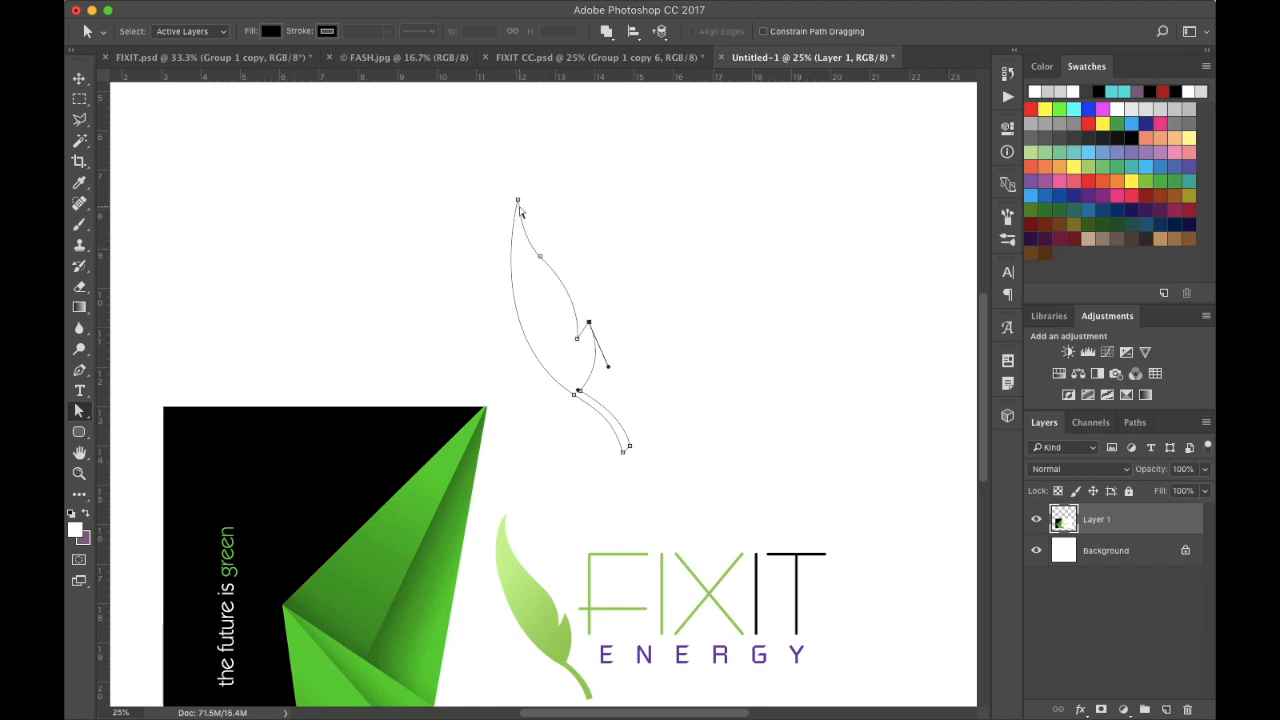
{"action": "left_click_drag", "start_coordinate": [521, 203], "coordinate": [518, 212]}
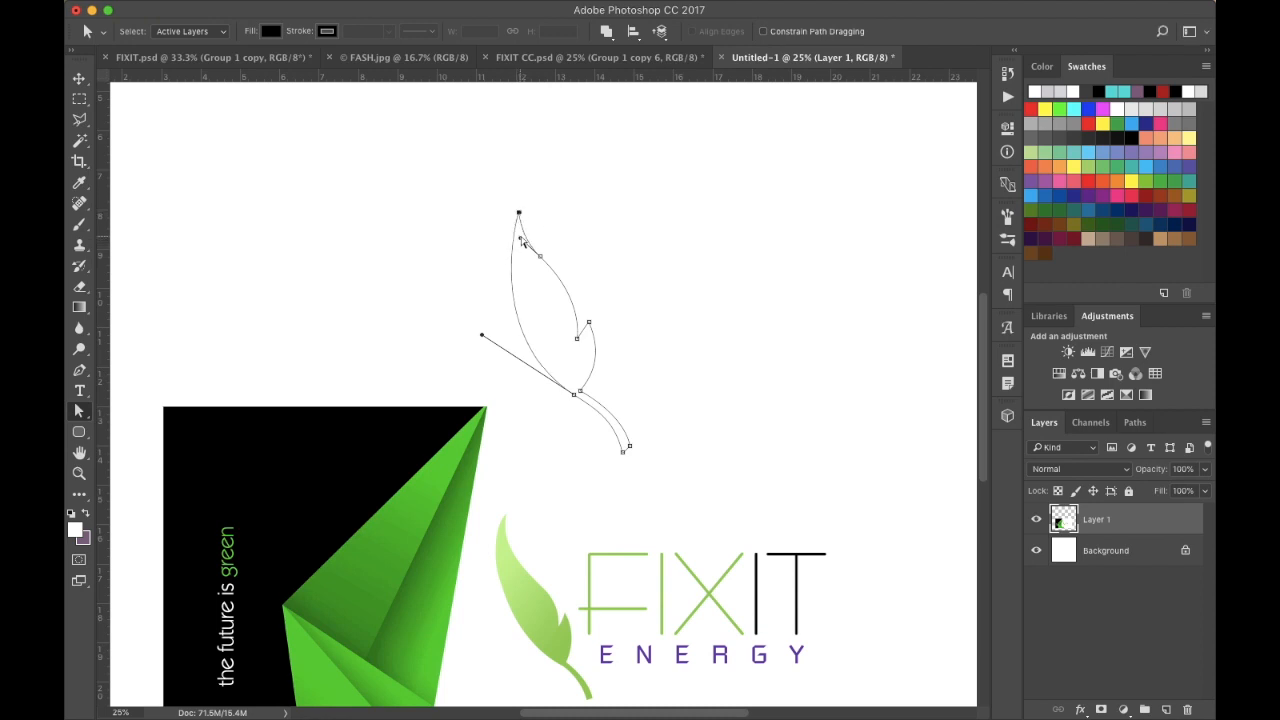
{"action": "left_click_drag", "start_coordinate": [521, 244], "coordinate": [517, 243]}
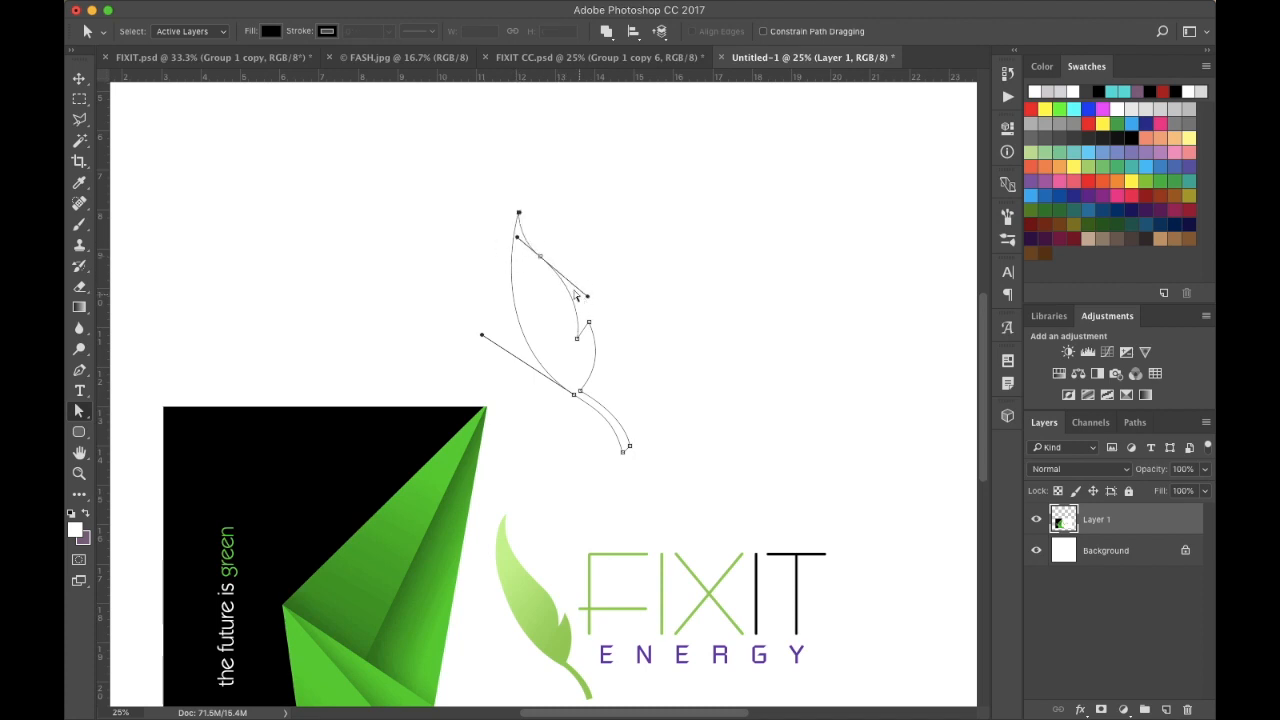
{"action": "mouse_move", "coordinate": [578, 338]}
{"action": "left_mouse_down"}
{"action": "mouse_move", "coordinate": [573, 347]}
{"action": "mouse_move", "coordinate": [589, 327]}
{"action": "mouse_move", "coordinate": [578, 348]}
{"action": "left_mouse_up"}
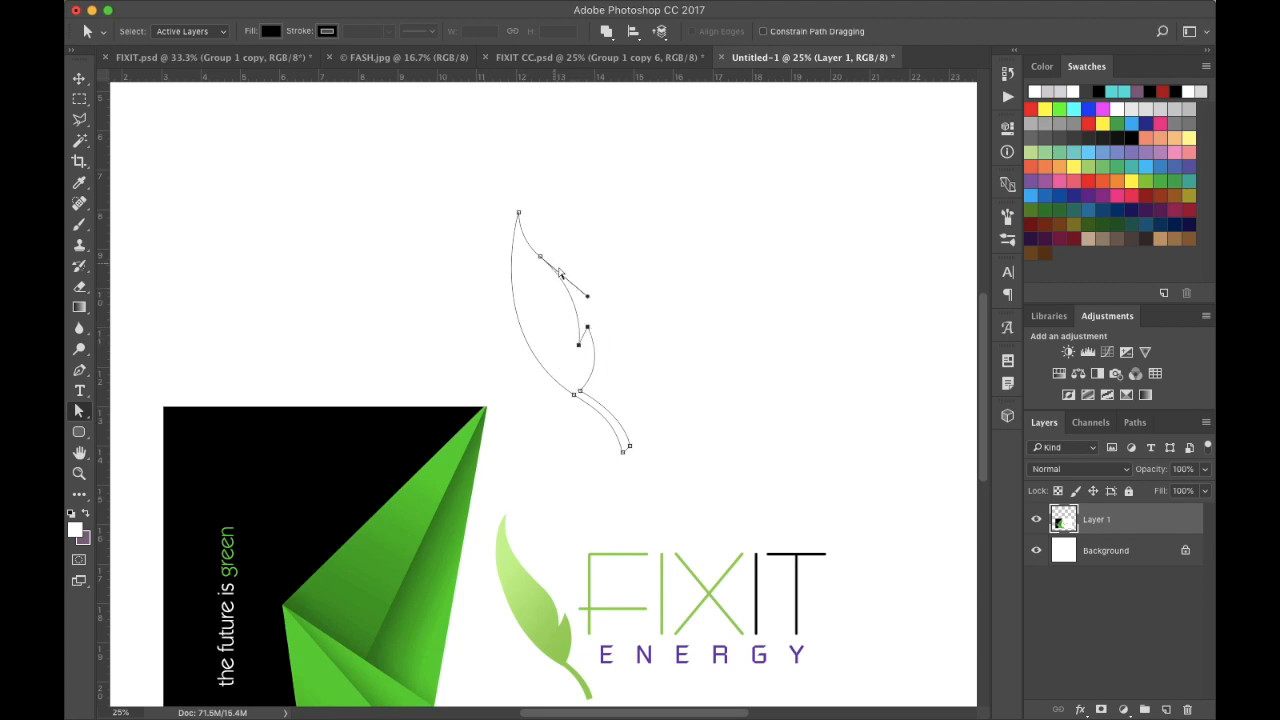
{"action": "left_click_drag", "start_coordinate": [588, 300], "coordinate": [585, 302]}
{"action": "left_click_drag", "start_coordinate": [540, 261], "coordinate": [537, 270]}
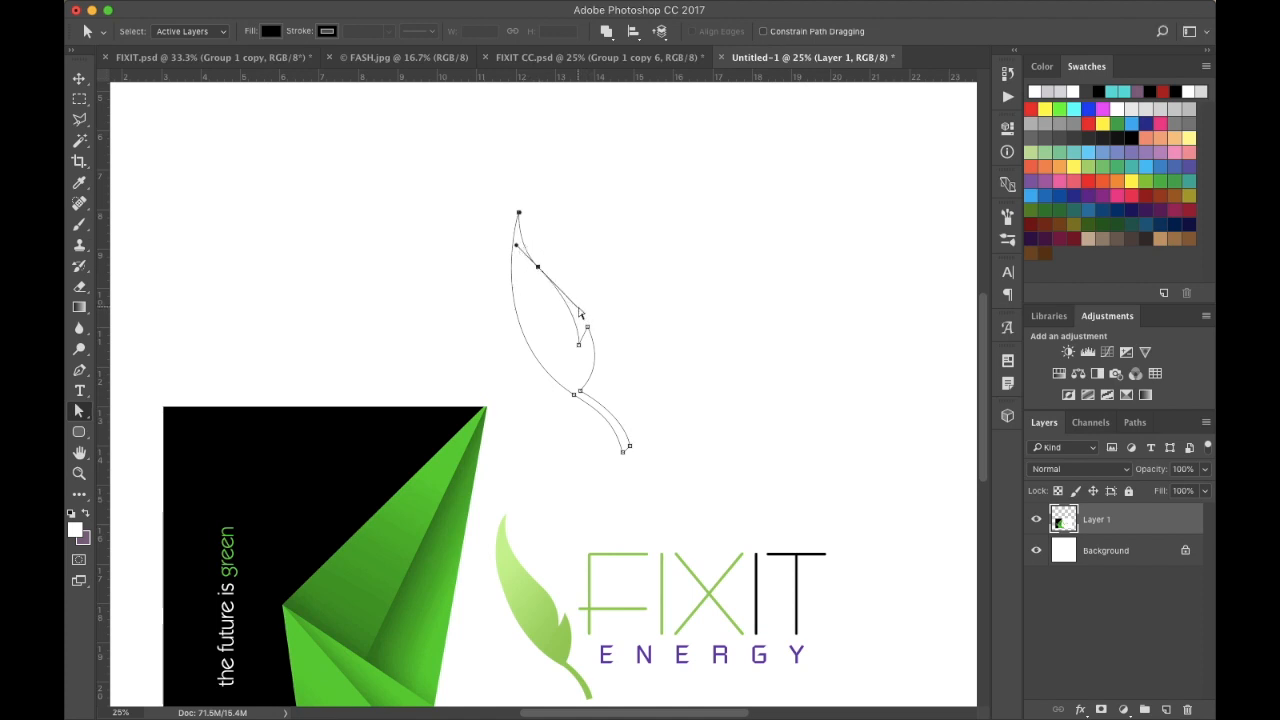
{"action": "left_click", "coordinate": [84, 80]}
{"action": "left_click", "coordinate": [257, 177]}
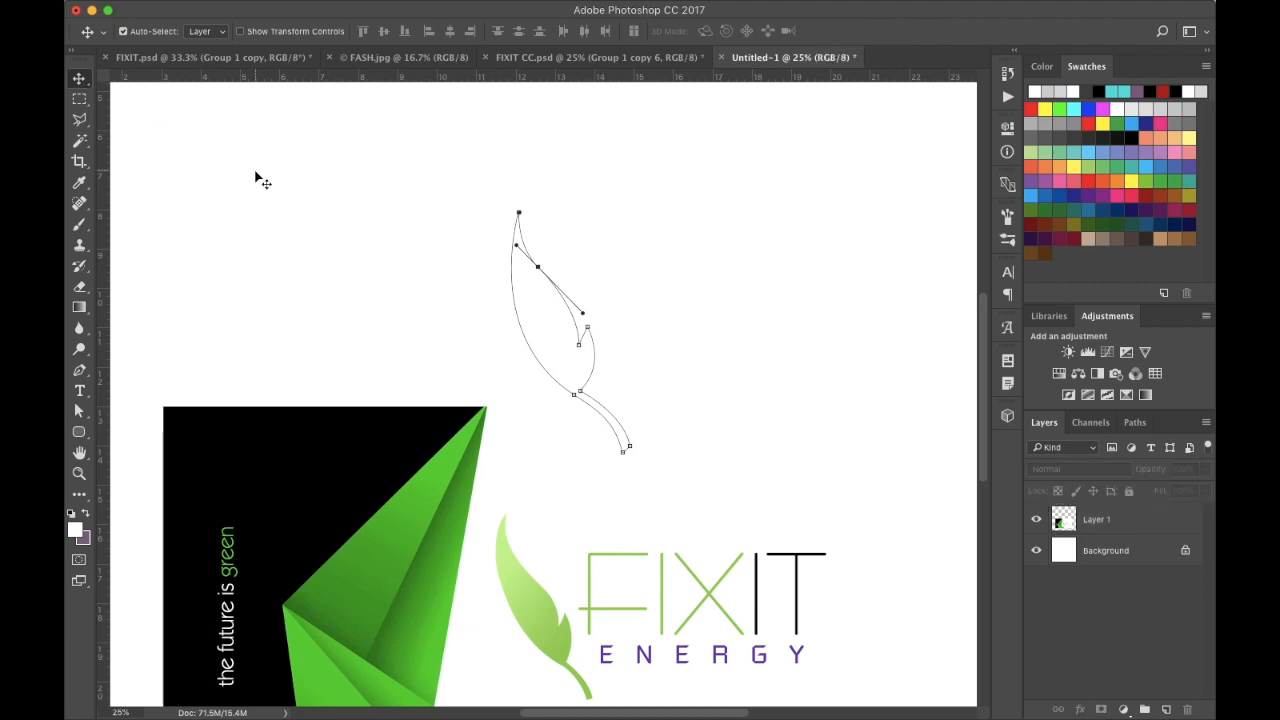
{"action": "left_click", "coordinate": [588, 477]}
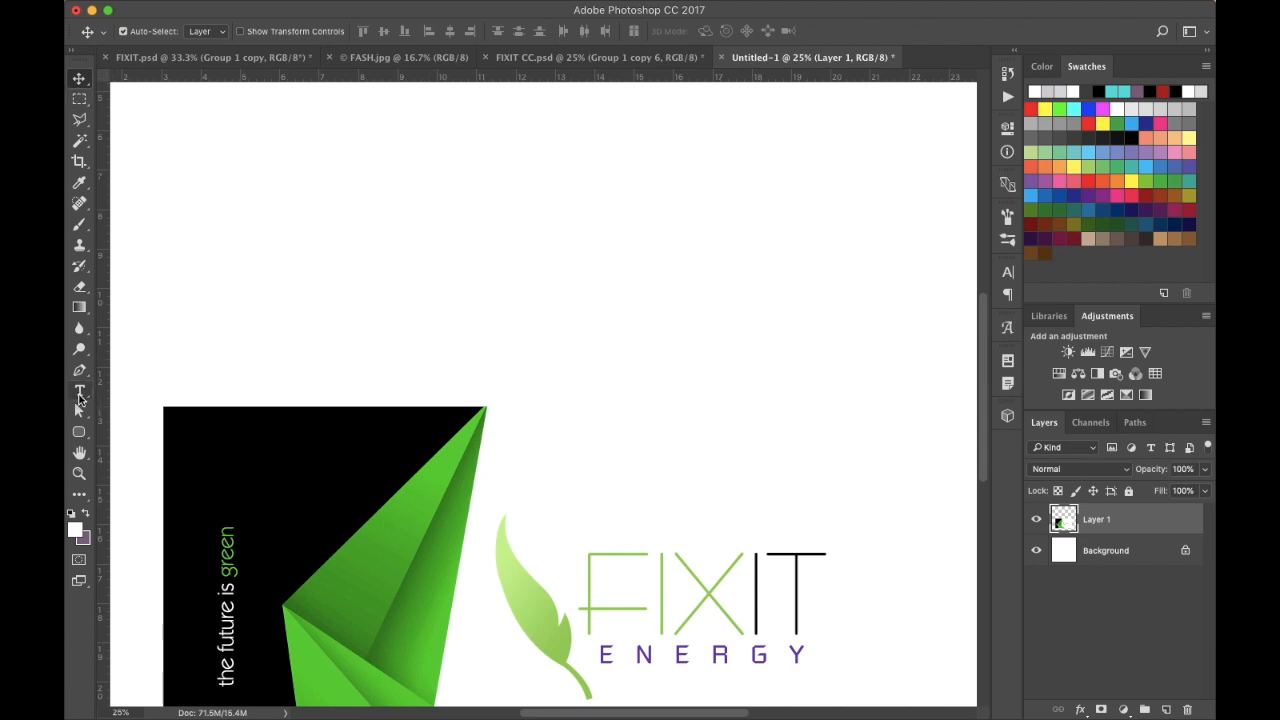
{"action": "left_click", "coordinate": [80, 370]}
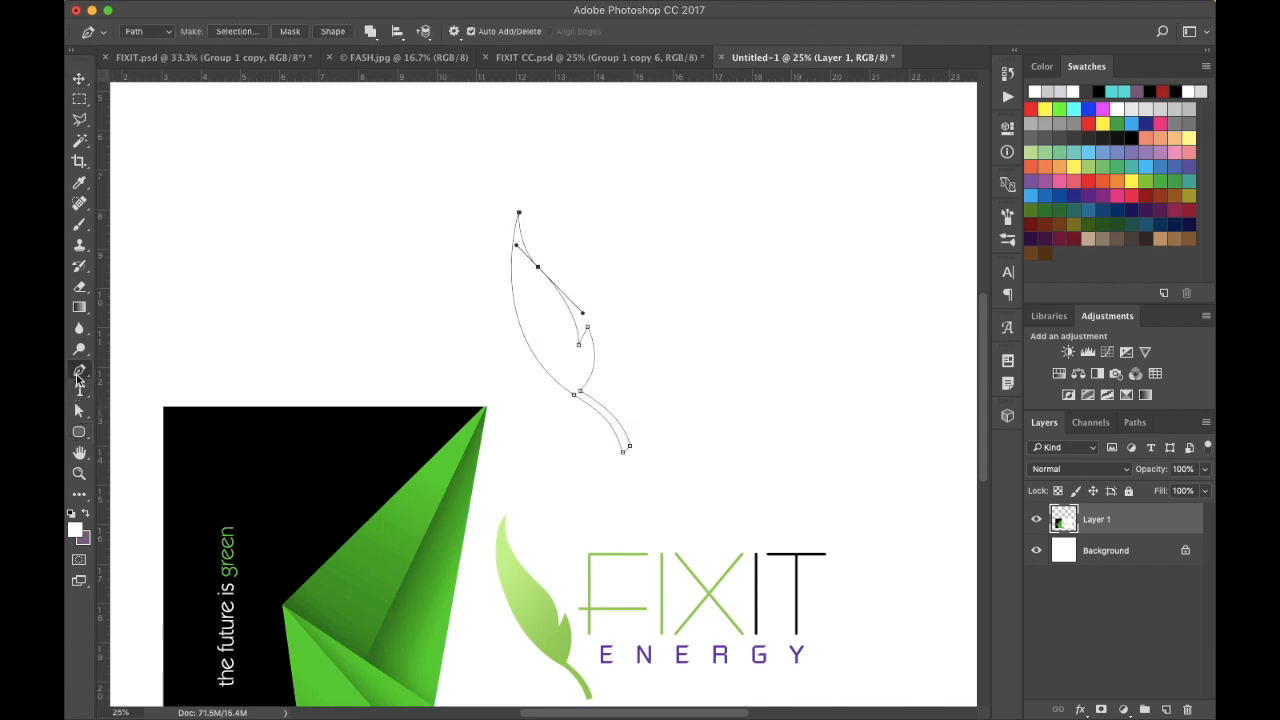
{"action": "left_click", "coordinate": [1135, 423]}
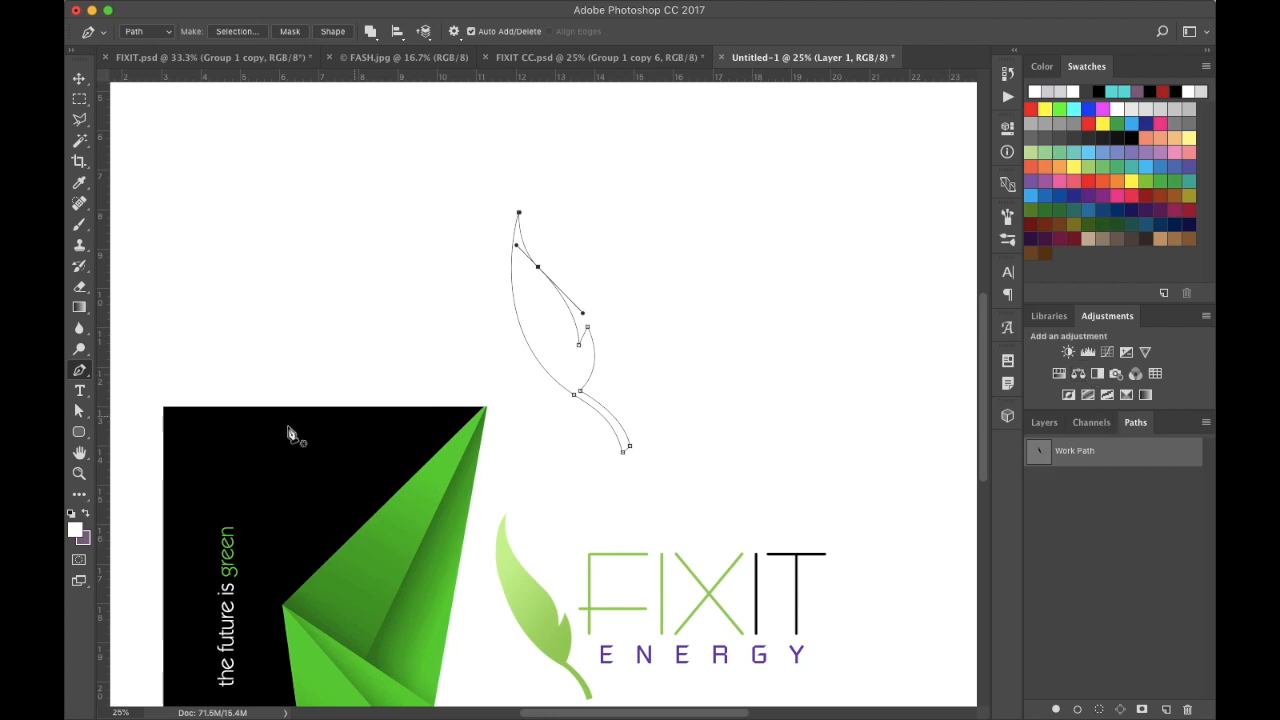
{"action": "left_click", "coordinate": [81, 413]}
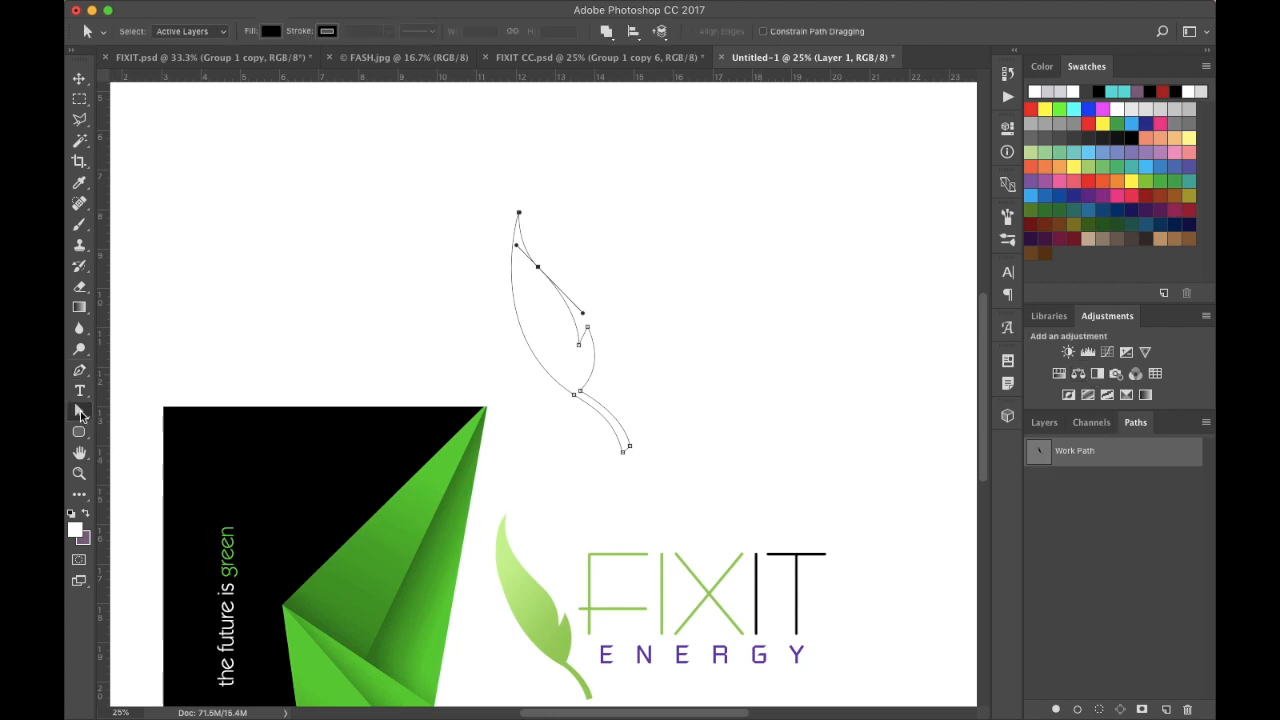
{"action": "right_click", "coordinate": [547, 324]}
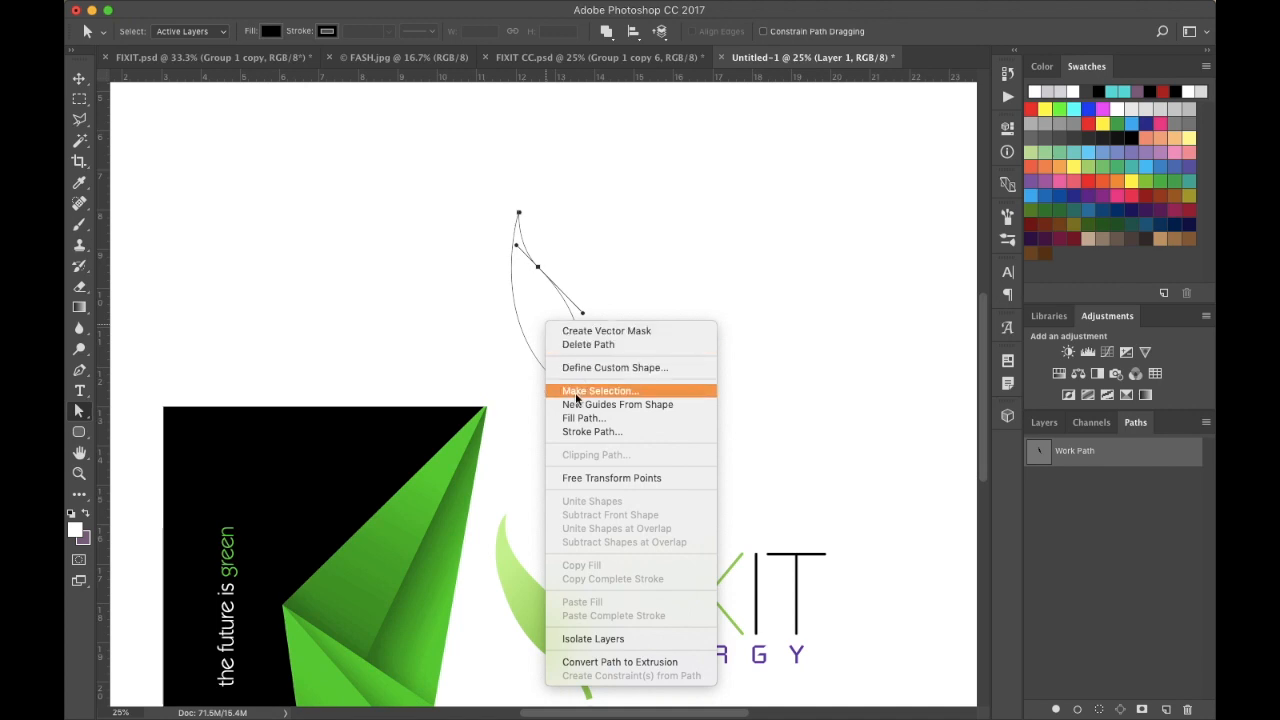
{"action": "left_click", "coordinate": [633, 393]}
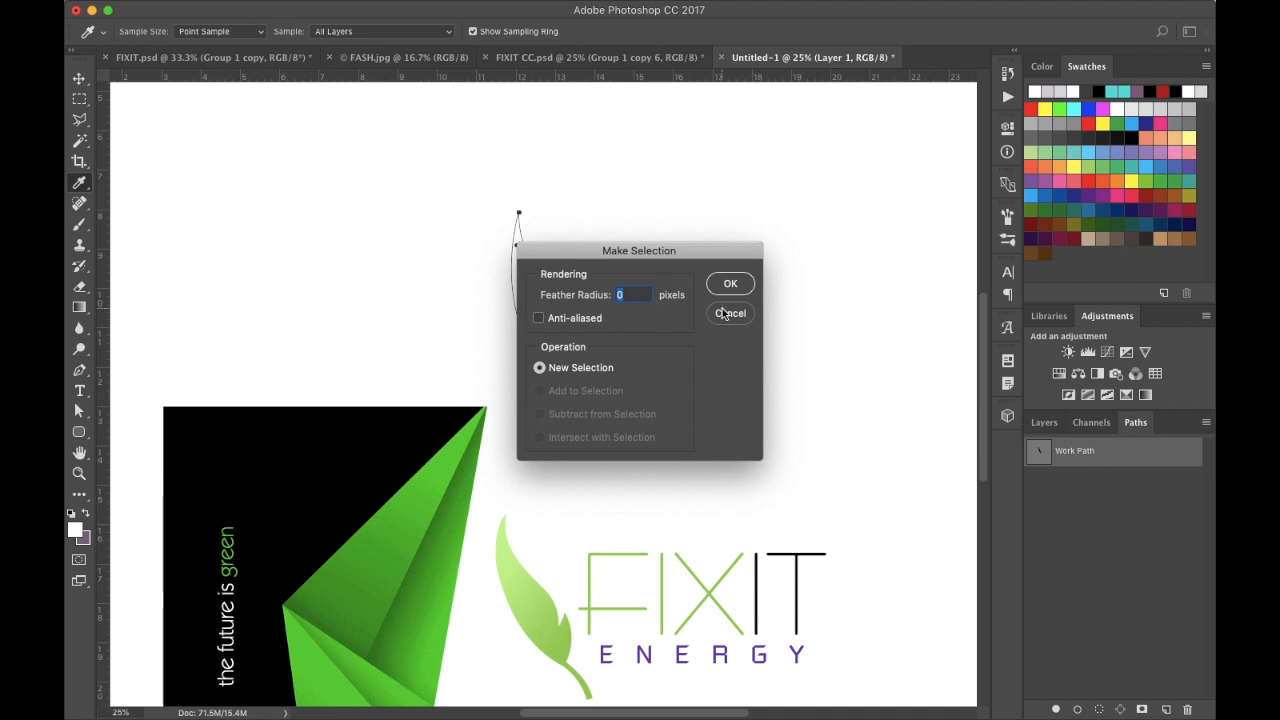
{"action": "left_click", "coordinate": [726, 314]}
Define the finished leaf path as a custom shape named Leaf
{"action": "right_click", "coordinate": [545, 340]}
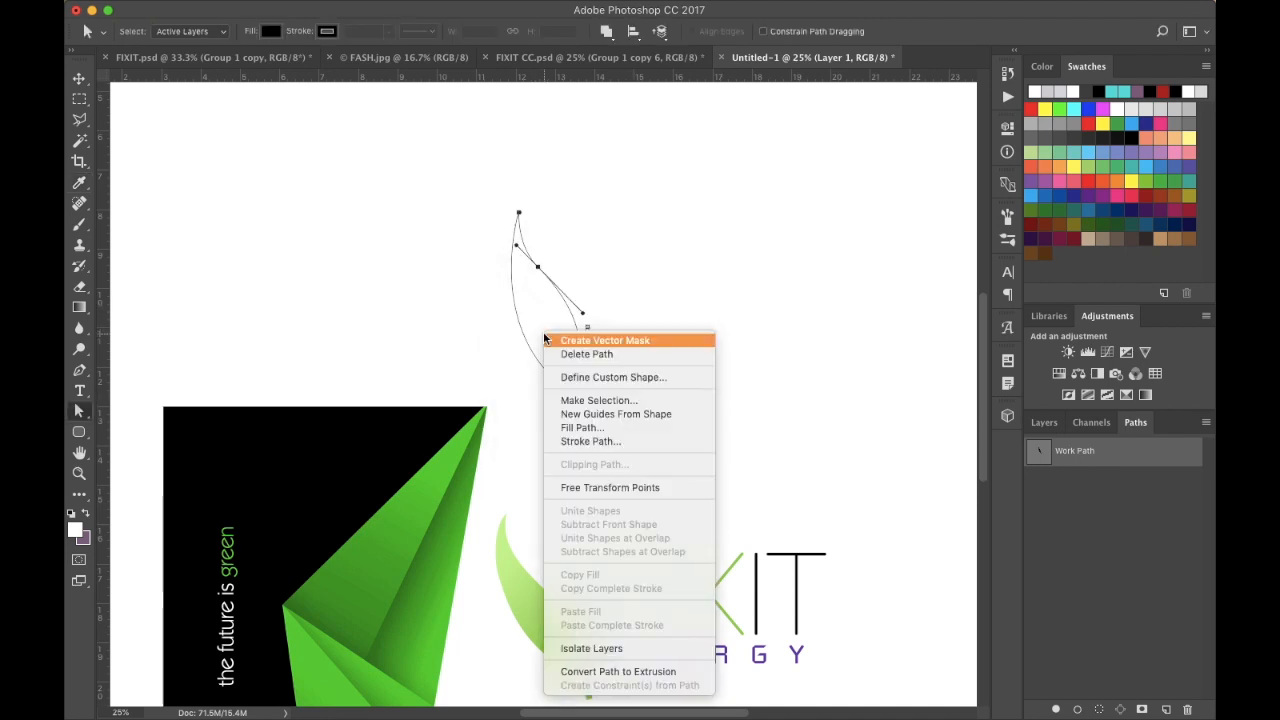
{"action": "left_click", "coordinate": [603, 377]}
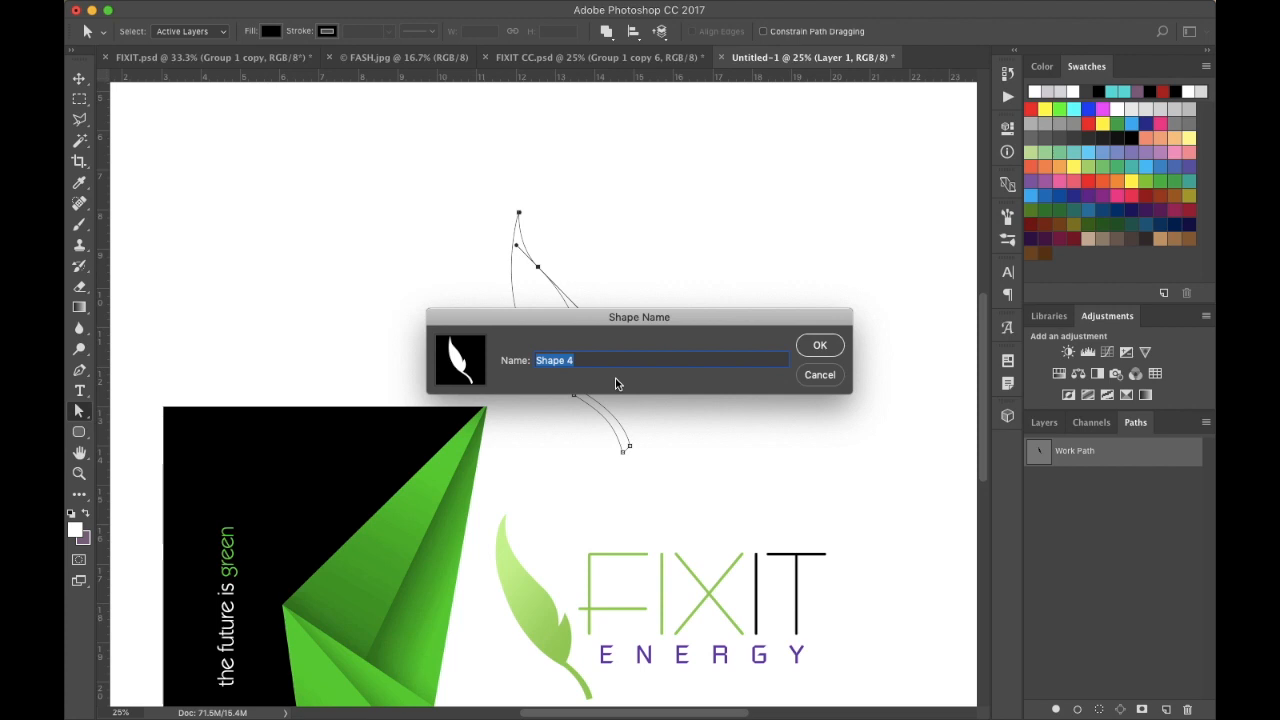
{"action": "type", "text": "Leaf"}
{"action": "left_click", "coordinate": [821, 347]}
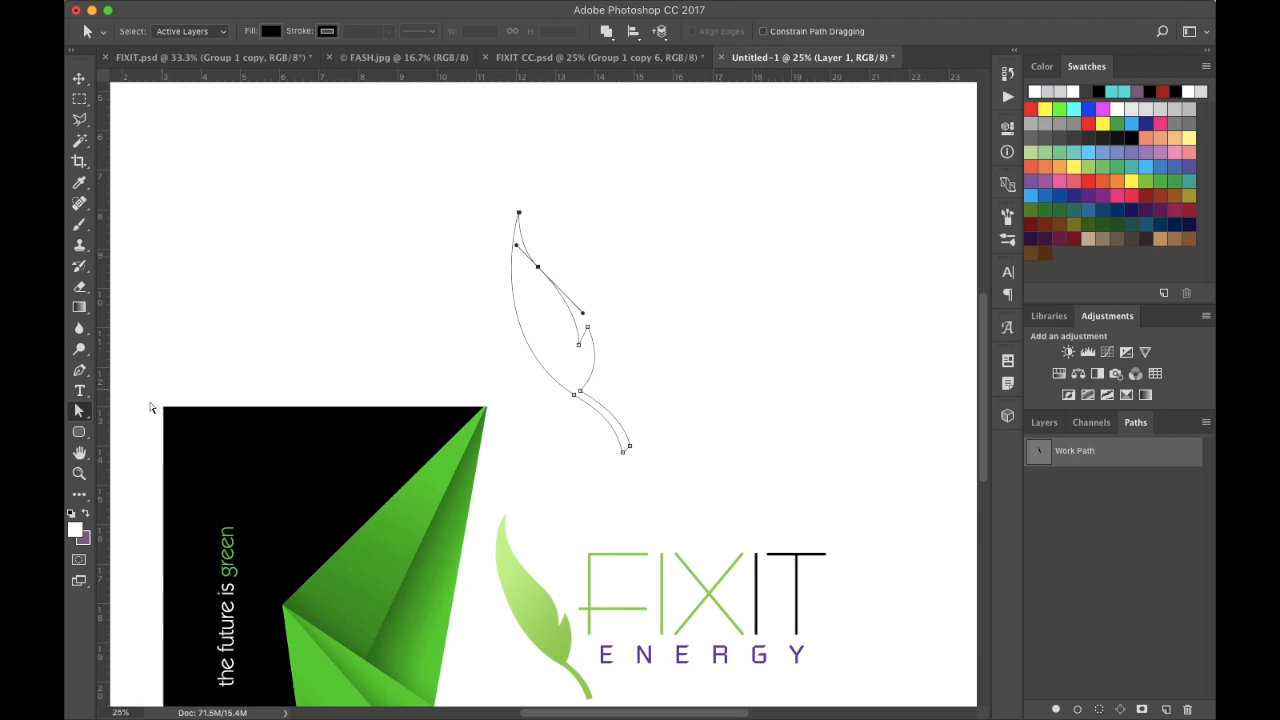
Place the saved leaf custom shape as a new shape layer above the card image, 592.06 px wide and 1202.44 px high
{"action": "left_click", "coordinate": [82, 436]}
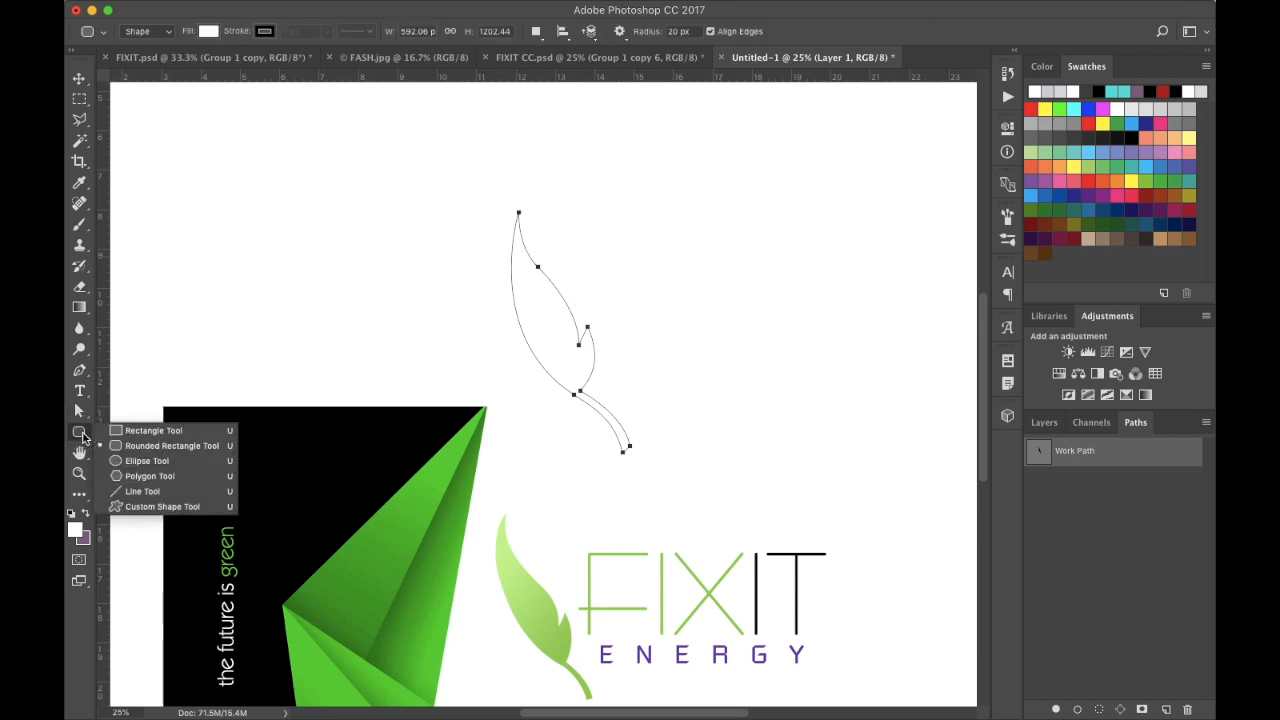
{"action": "left_click", "coordinate": [163, 507]}
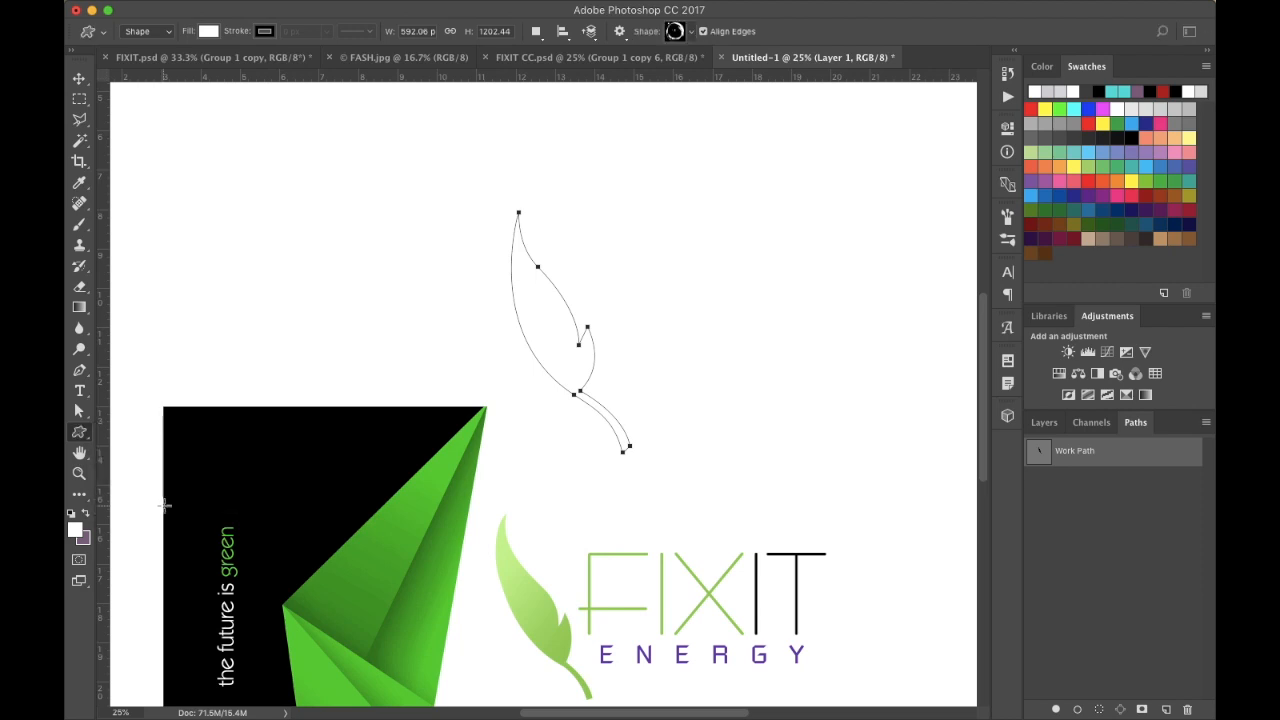
{"action": "left_click", "coordinate": [680, 31]}
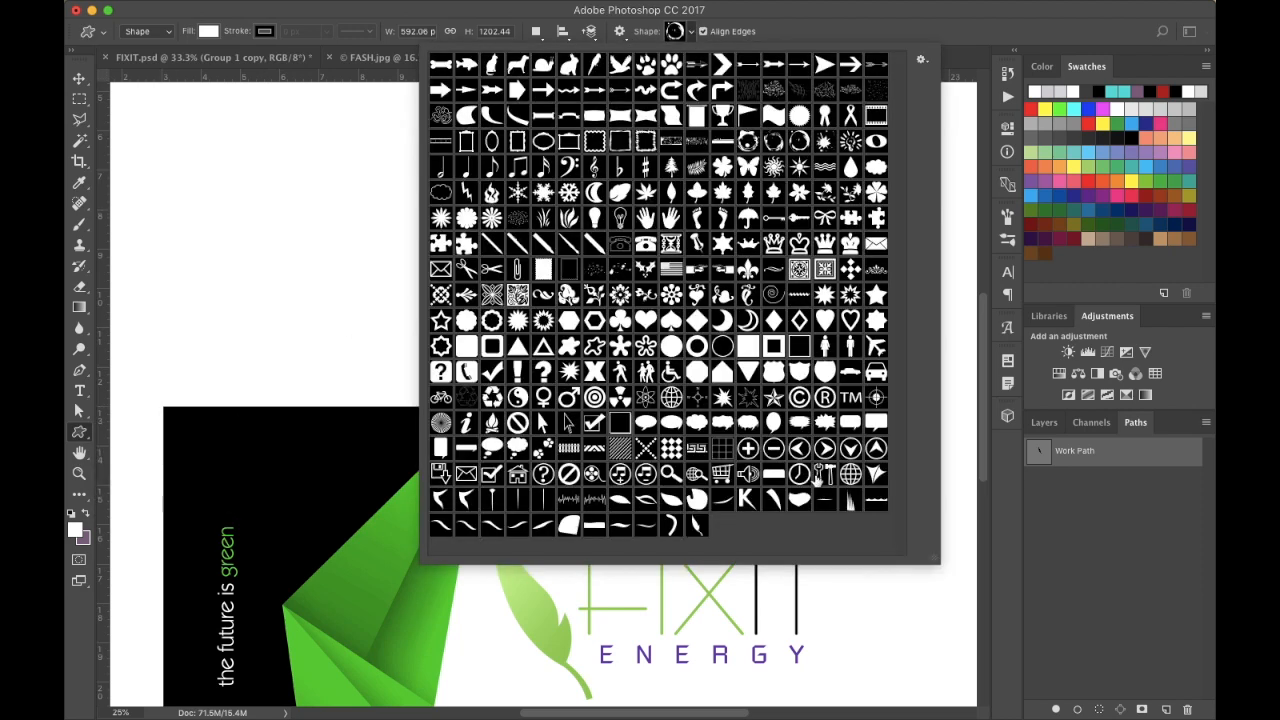
{"action": "left_click", "coordinate": [697, 527]}
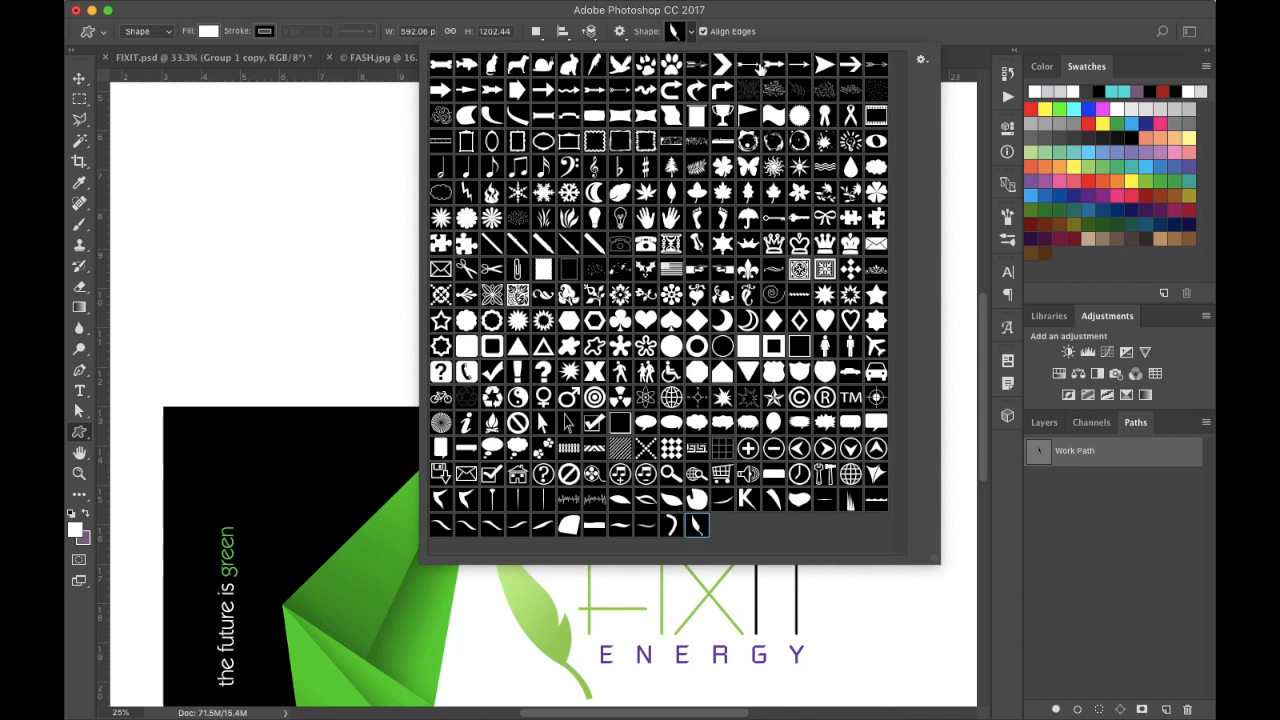
{"action": "left_click", "coordinate": [797, 31]}
{"action": "left_click", "coordinate": [580, 248]}
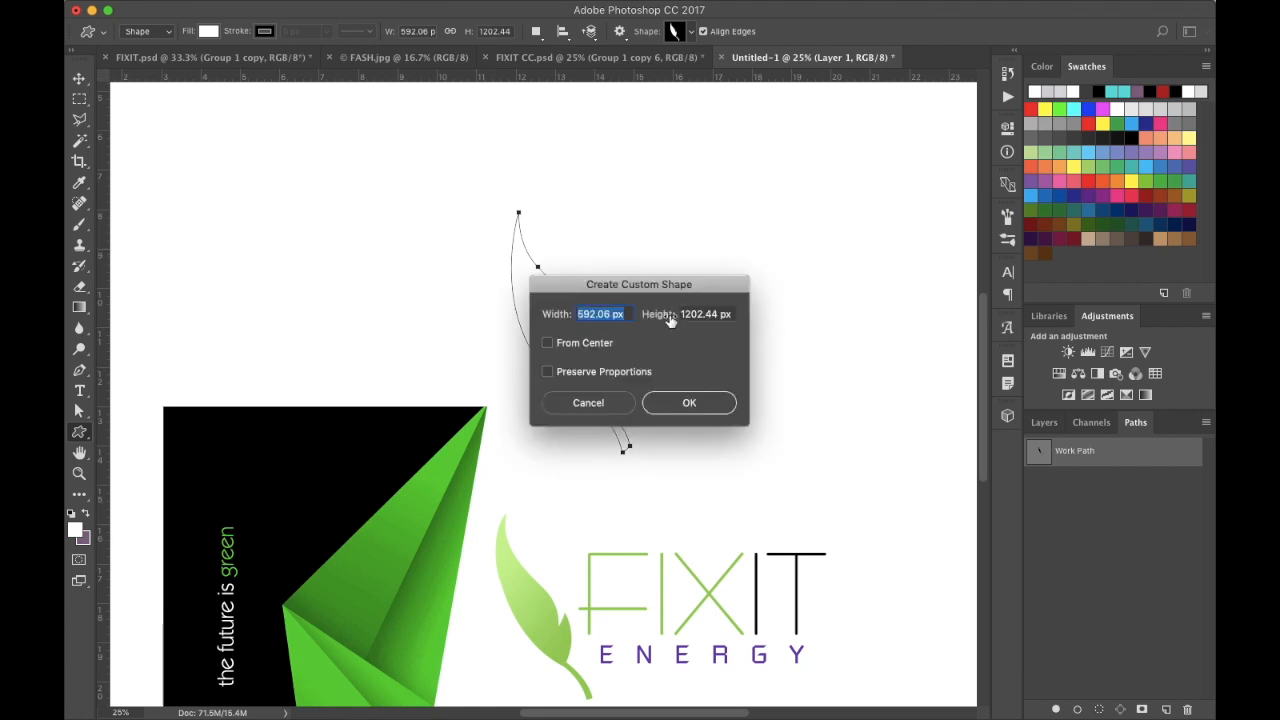
{"action": "left_click", "coordinate": [668, 401]}
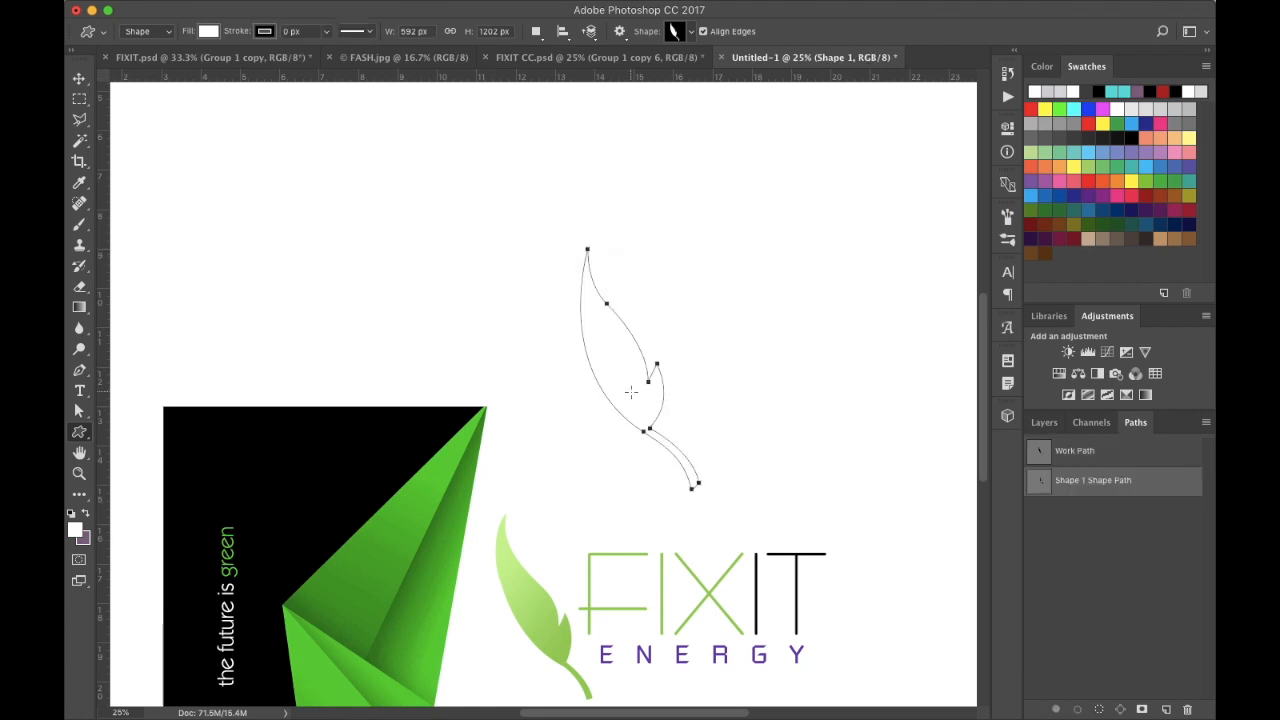
Change the new leaf shape layer's fill to dark red #892929
{"action": "left_click", "coordinate": [80, 80]}
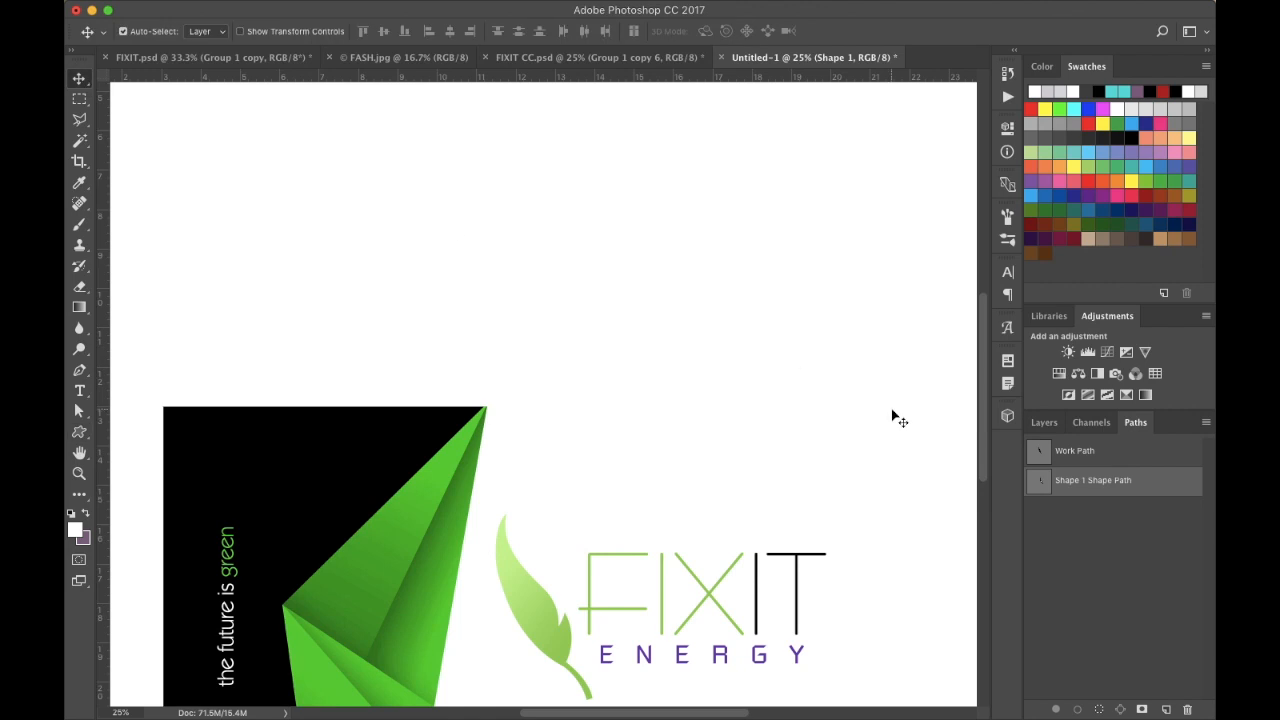
{"action": "left_click", "coordinate": [1038, 424]}
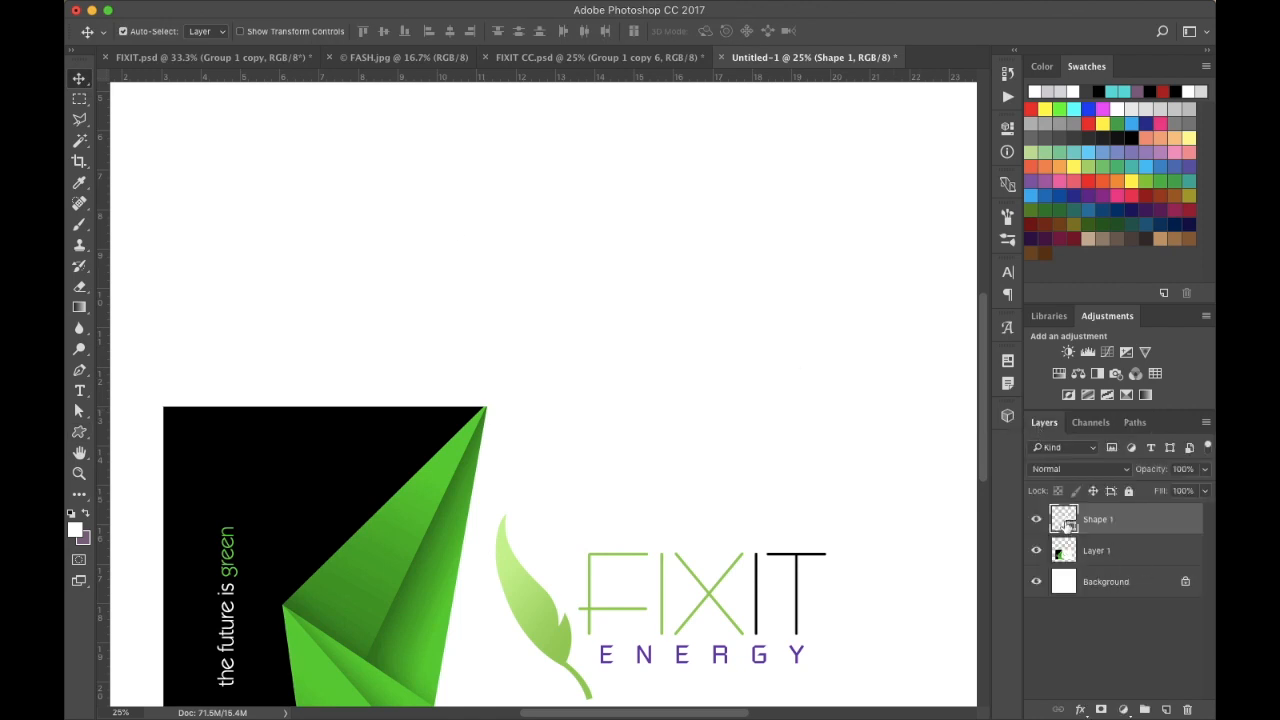
{"action": "double_click", "coordinate": [1070, 527]}
{"action": "left_click_drag", "start_coordinate": [840, 237], "coordinate": [866, 191]}
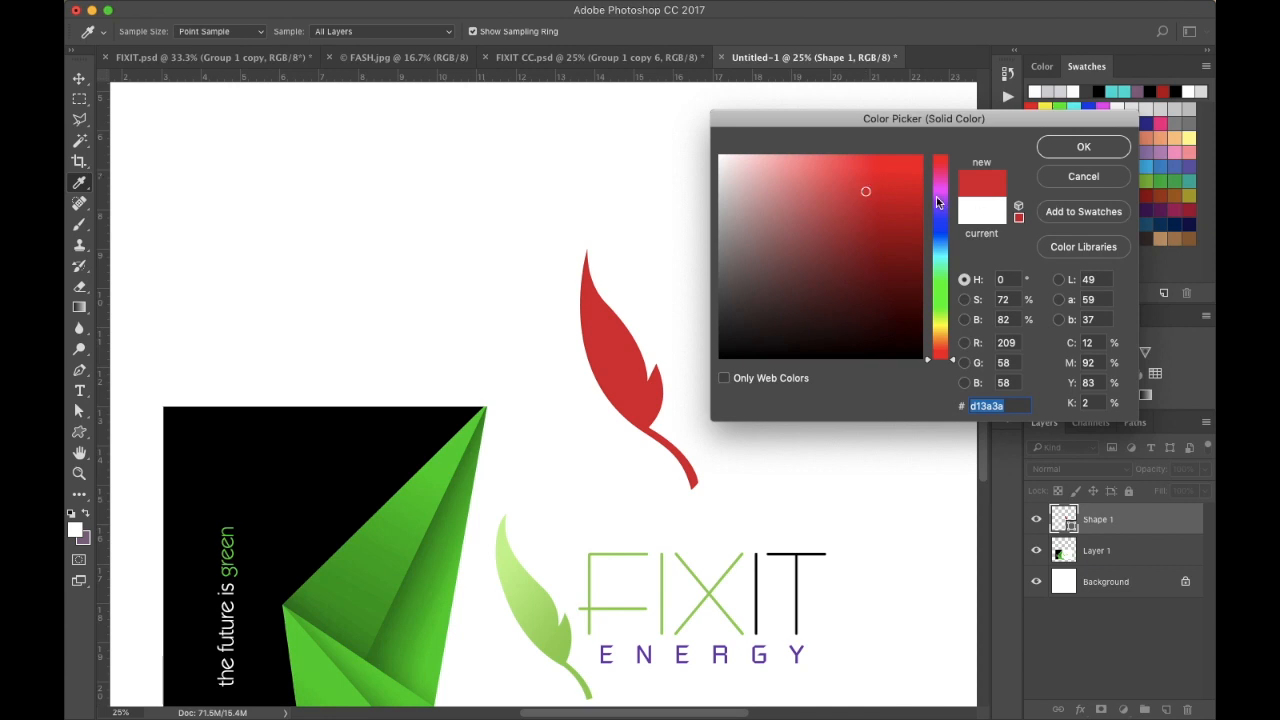
{"action": "left_click", "coordinate": [861, 249]}
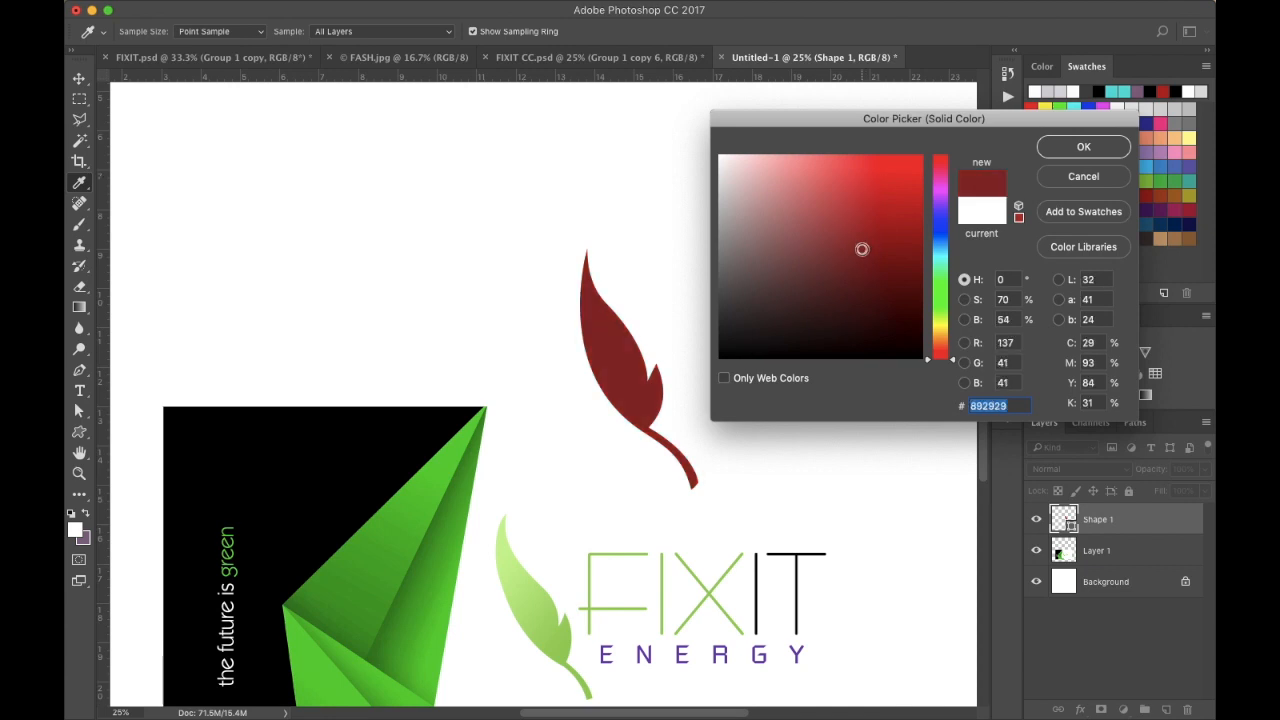
{"action": "left_click", "coordinate": [1082, 148]}
Move the dark red leaf onto the card so it sits just beside and slightly overlaps the original green leaf
{"action": "left_click_drag", "start_coordinate": [620, 367], "coordinate": [466, 324]}
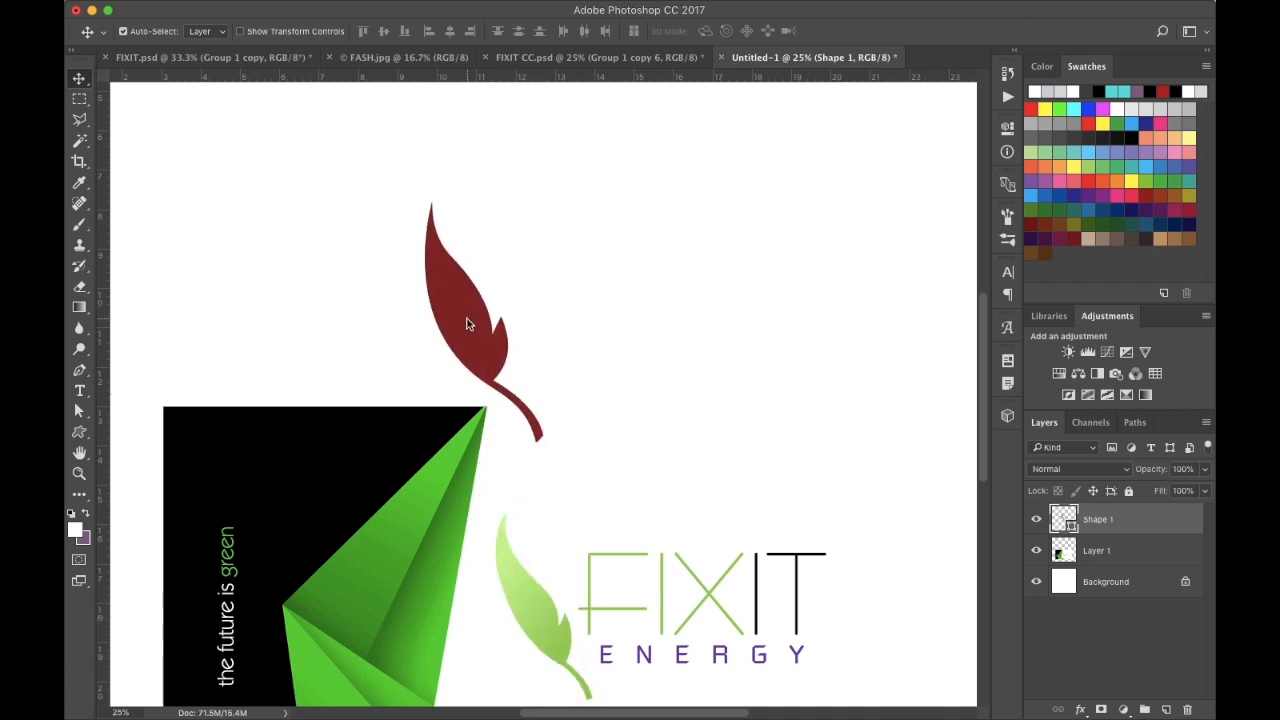
{"action": "key", "text": "super+minus"}
{"action": "key", "text": "super+minus"}
{"action": "mouse_move", "coordinate": [512, 345]}
{"action": "left_mouse_down"}
{"action": "mouse_move", "coordinate": [429, 337]}
{"action": "mouse_move", "coordinate": [489, 322]}
{"action": "mouse_move", "coordinate": [480, 345]}
{"action": "mouse_move", "coordinate": [504, 328]}
{"action": "left_mouse_up"}
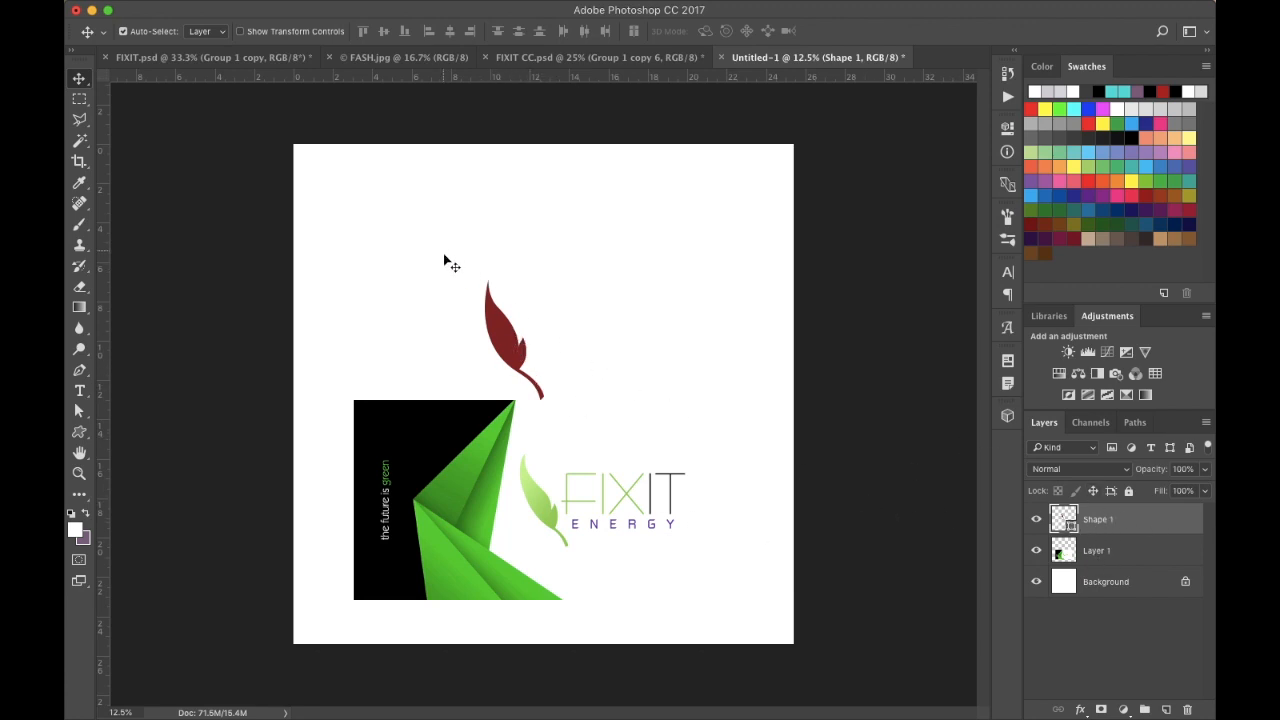
{"action": "left_click_drag", "start_coordinate": [496, 325], "coordinate": [518, 496]}
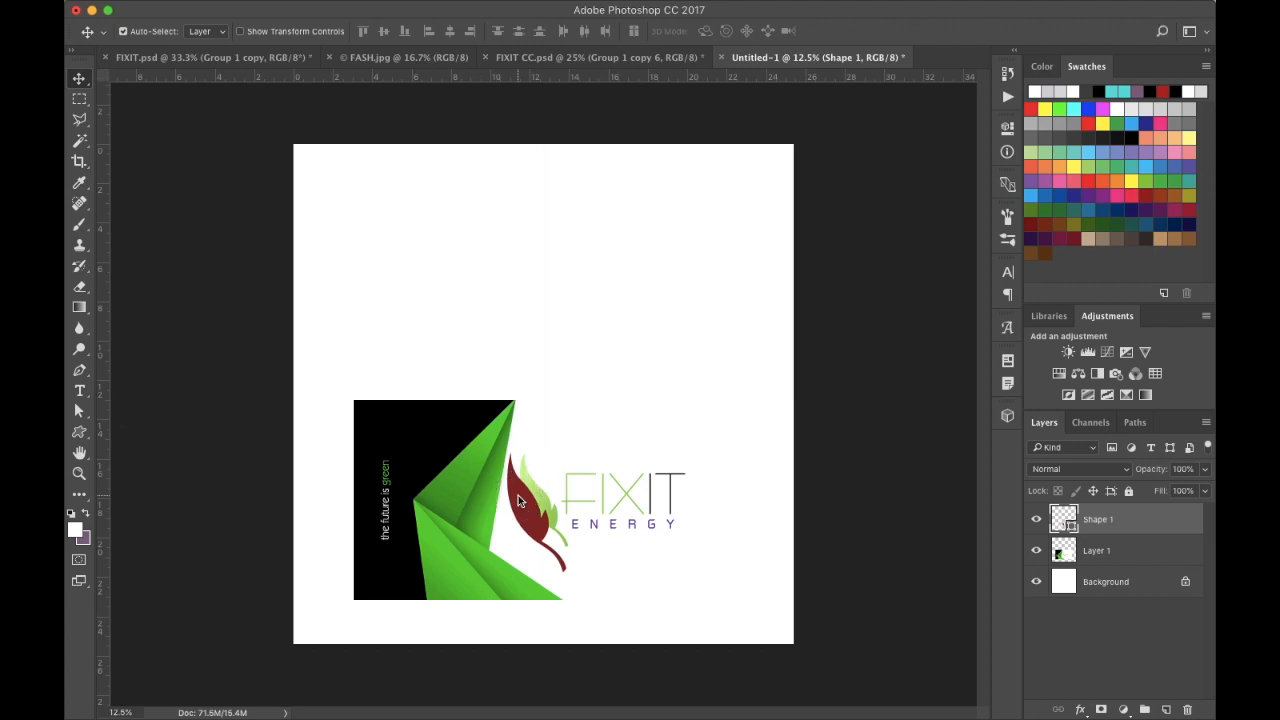
Examine the edges of the dark red leaf and the original green leaf up close, comparing their sharpness
{"action": "key", "text": "super+plus"}
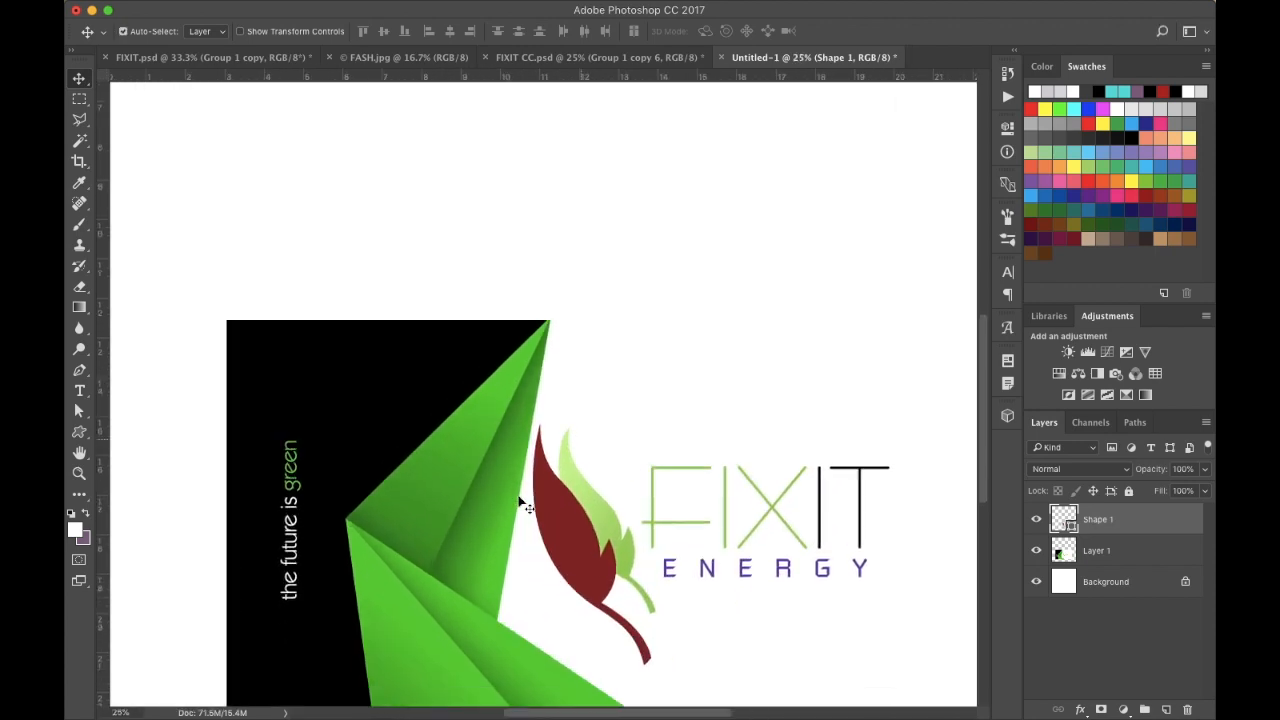
{"action": "key", "text": "super+plus"}
{"action": "key", "text": "super+plus"}
{"action": "key", "text": "super+plus"}
{"action": "key", "text": "super+plus"}
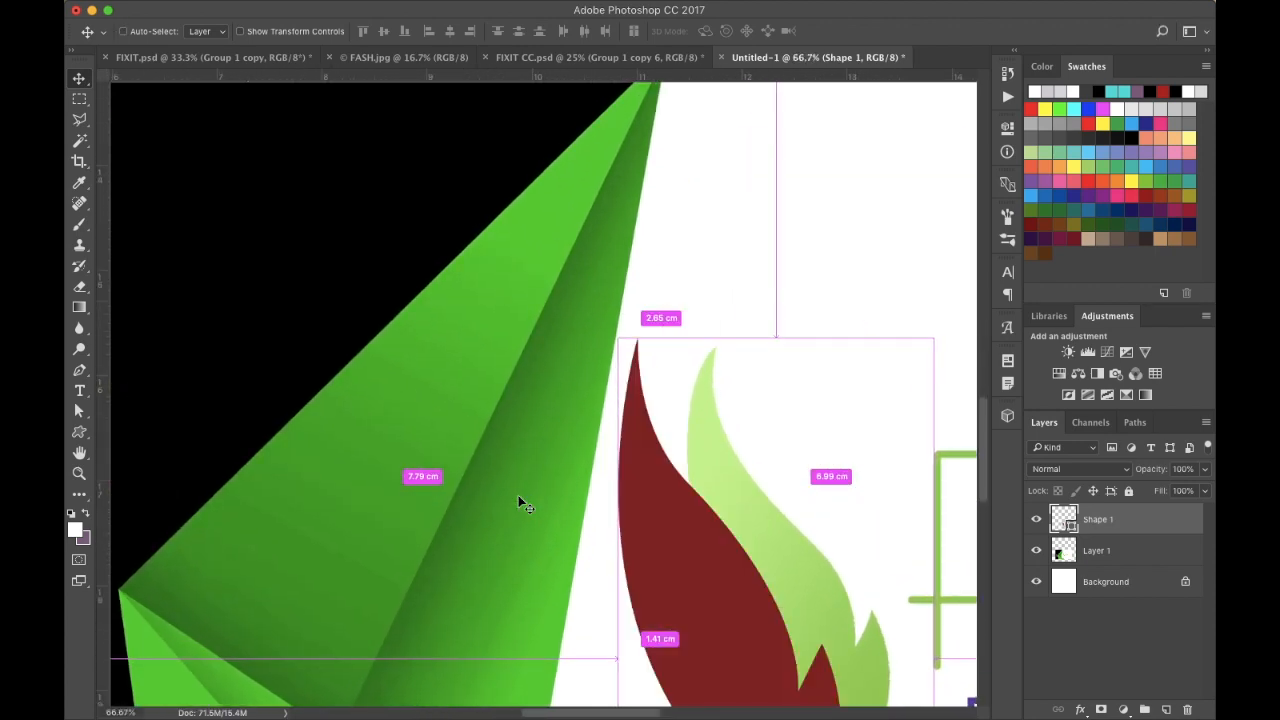
{"action": "scroll", "coordinate": [518, 497], "scroll_direction": "right", "scroll_amount": 3}
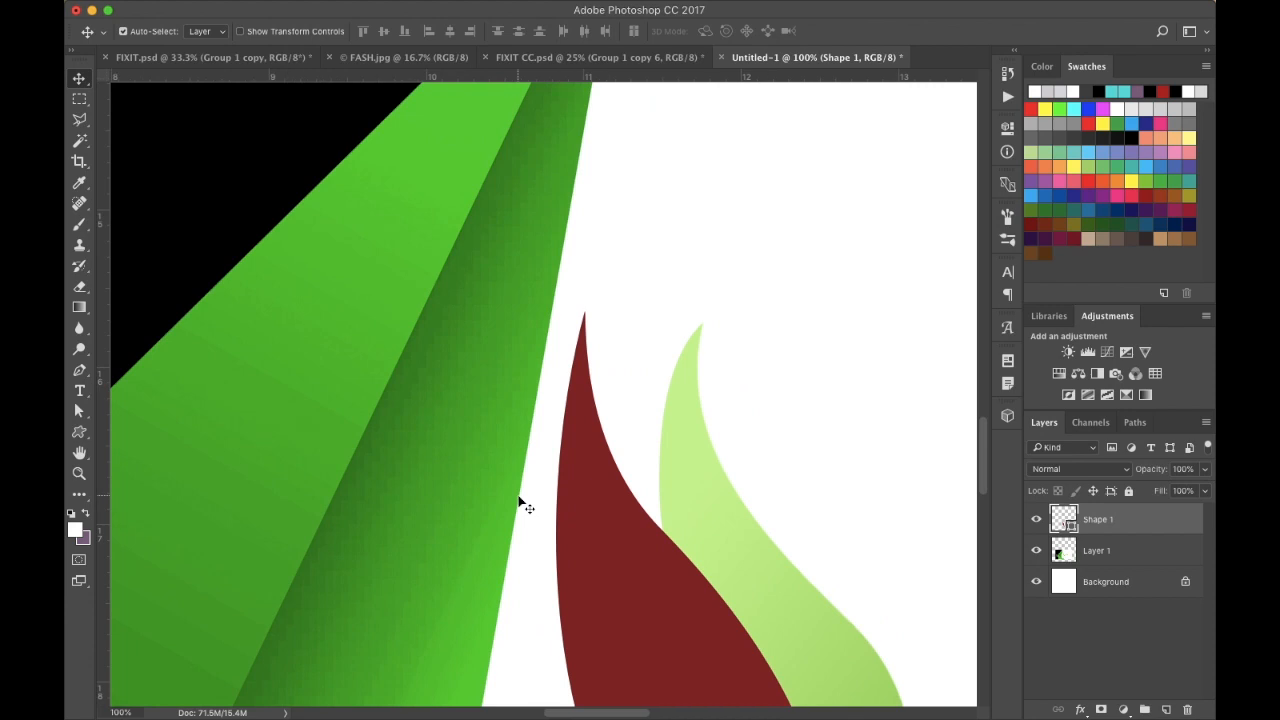
{"action": "key", "text": "super+plus"}
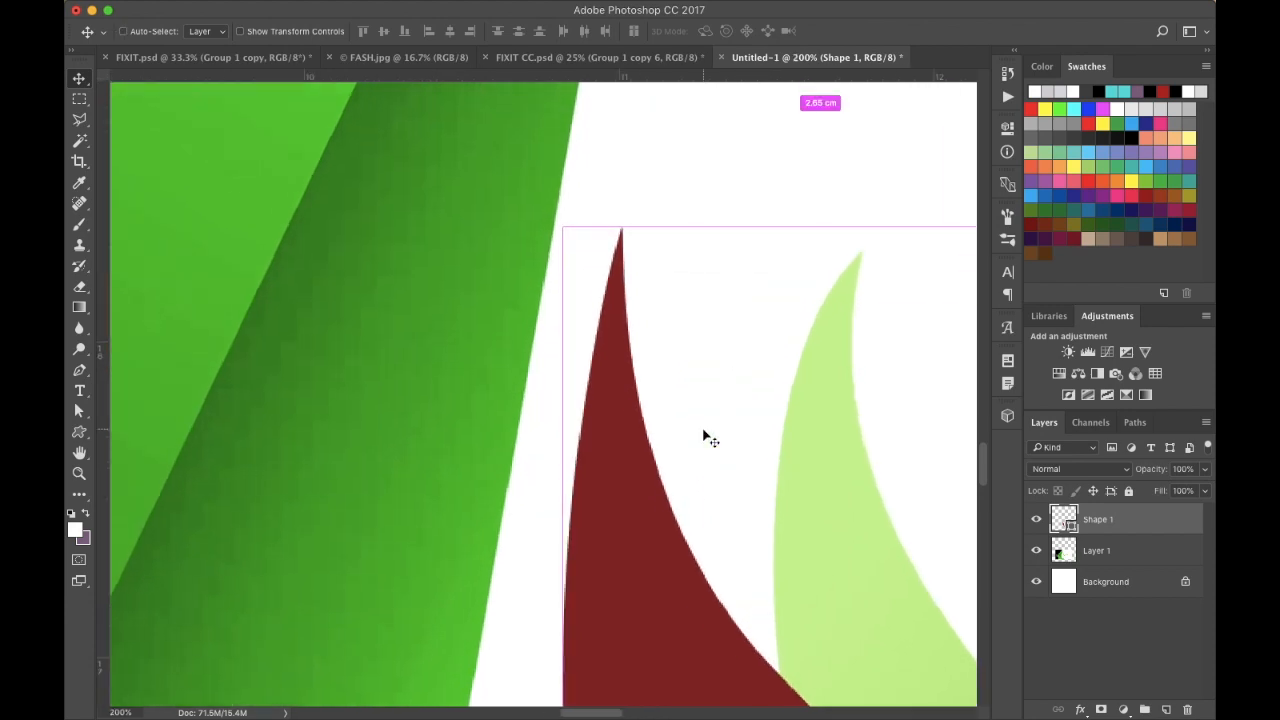
{"action": "key", "text": "super+plus"}
{"action": "key", "text": "super"}
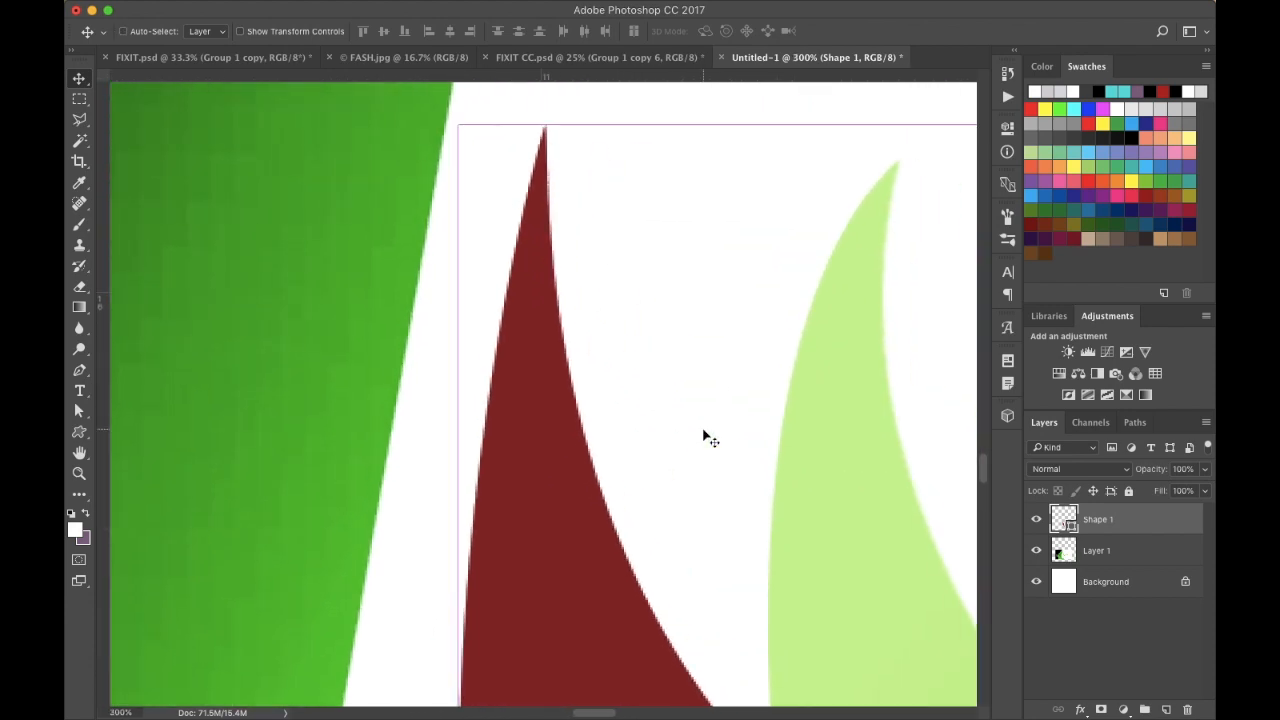
{"action": "key", "text": "super+minus"}
{"action": "key", "text": "super+minus"}
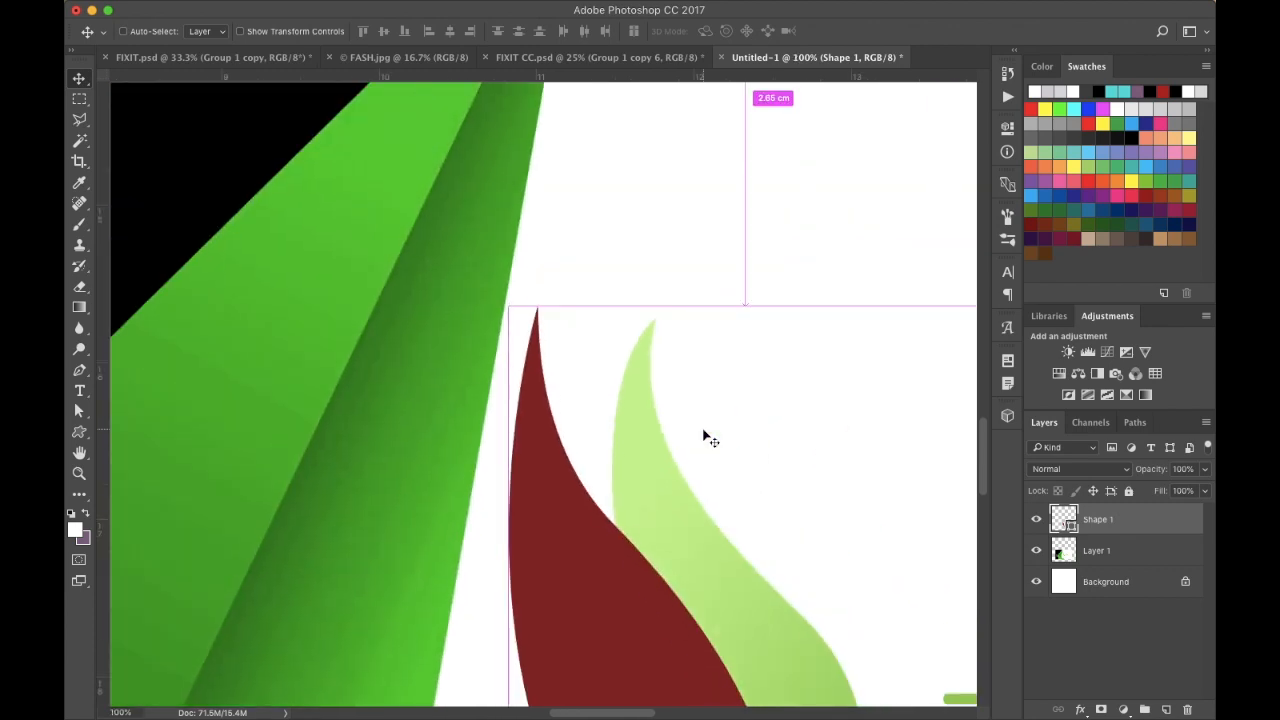
{"action": "key", "text": "super+plus"}
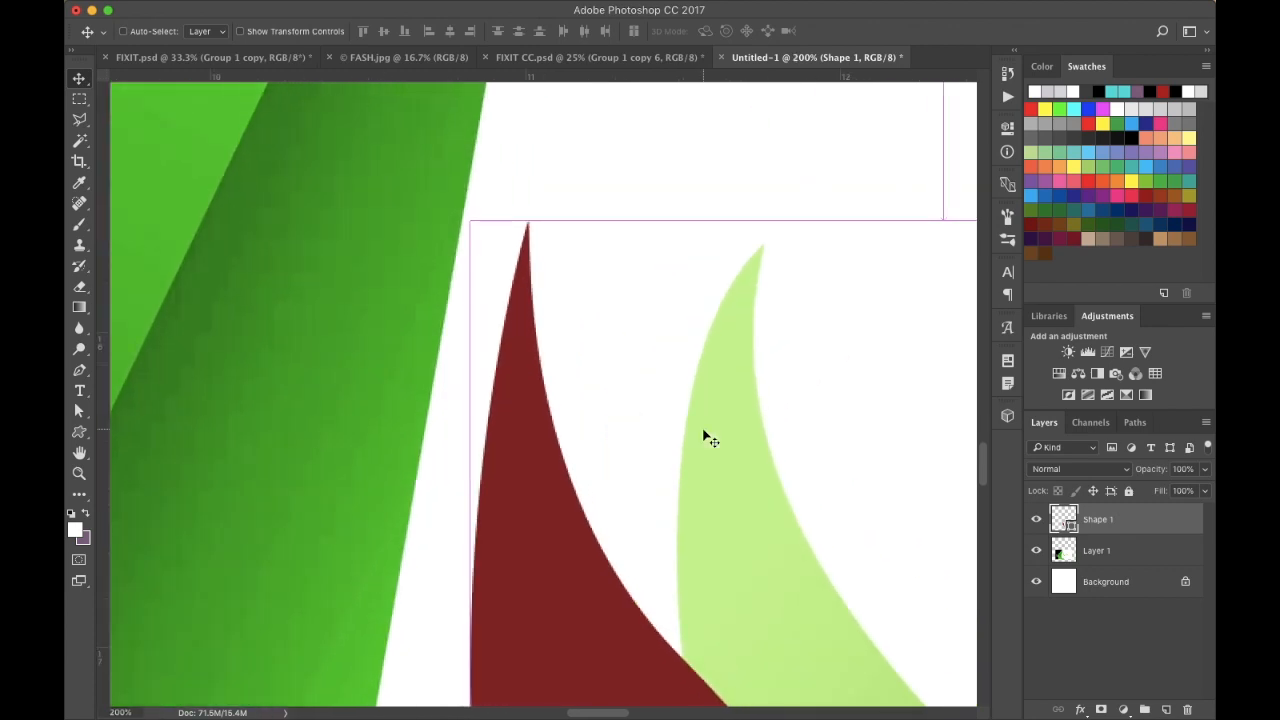
{"action": "key", "text": "super+minus"}
{"action": "key", "text": "super+minus"}
{"action": "key", "text": "super+minus"}
{"action": "key", "text": "super+minus"}
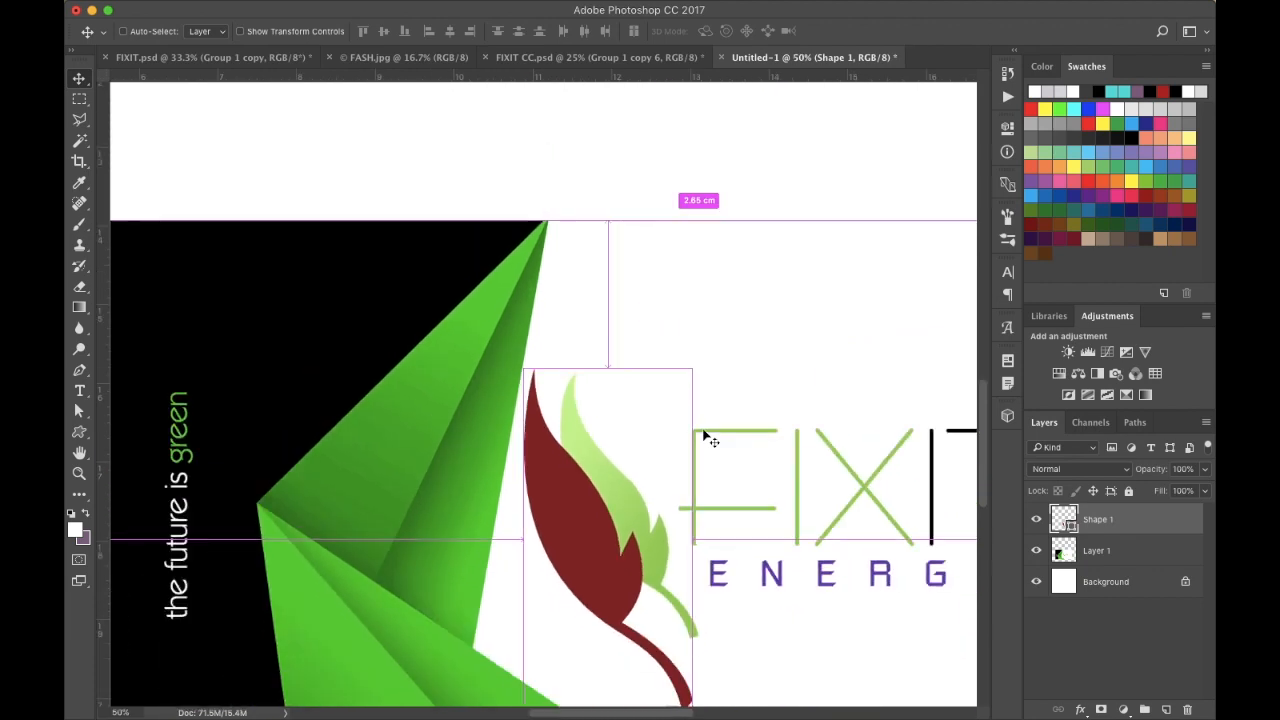
{"action": "key", "text": "super+minus"}
{"action": "key", "text": "super+minus"}
{"action": "key", "text": "super+minus"}
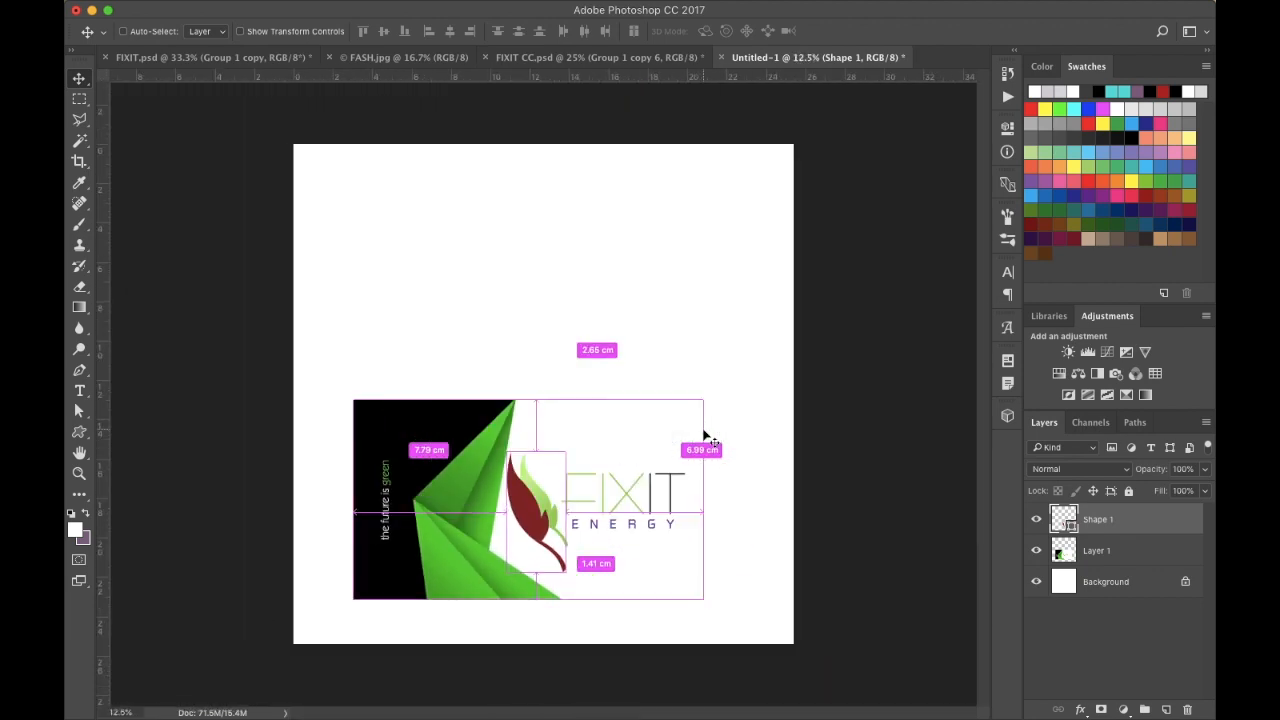
Scale the card image layer up proportionally to 173% with Free Transform
{"action": "left_click", "coordinate": [645, 503]}
{"action": "key", "text": "super+t"}
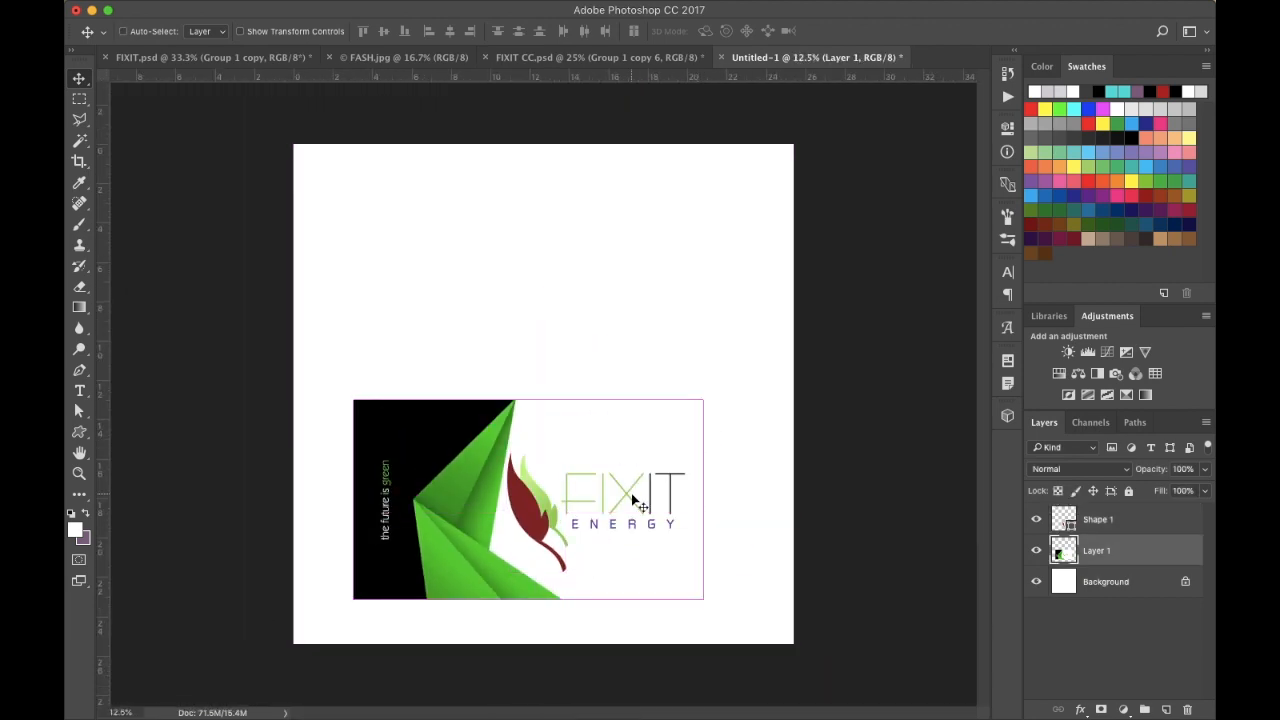
{"action": "left_click_drag", "start_coordinate": [707, 398], "coordinate": [958, 254]}
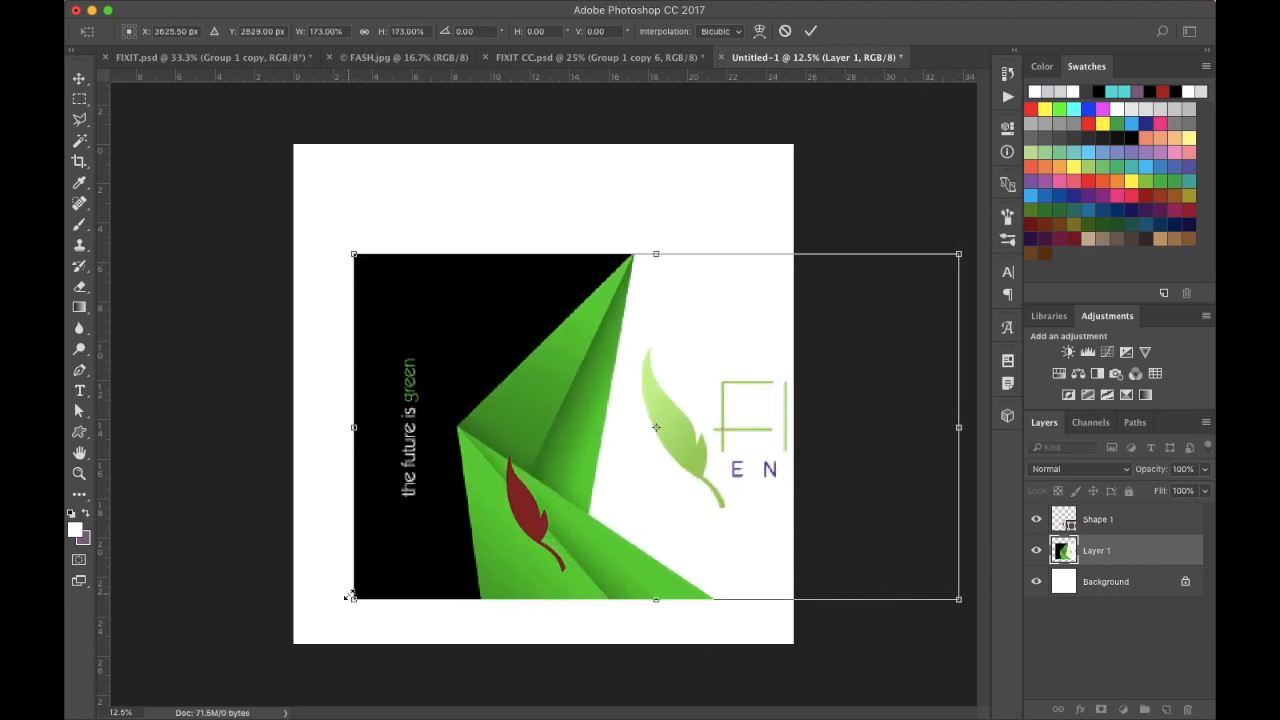
Enlarge the card image far beyond the canvas, past about 969%, and reposition it so the green leaf's tip stays on the canvas
{"action": "key", "text": "super+minus"}
{"action": "key", "text": "super+minus"}
{"action": "key", "text": "super+minus"}
{"action": "key", "text": "super+minus"}
{"action": "key", "text": "super+minus"}
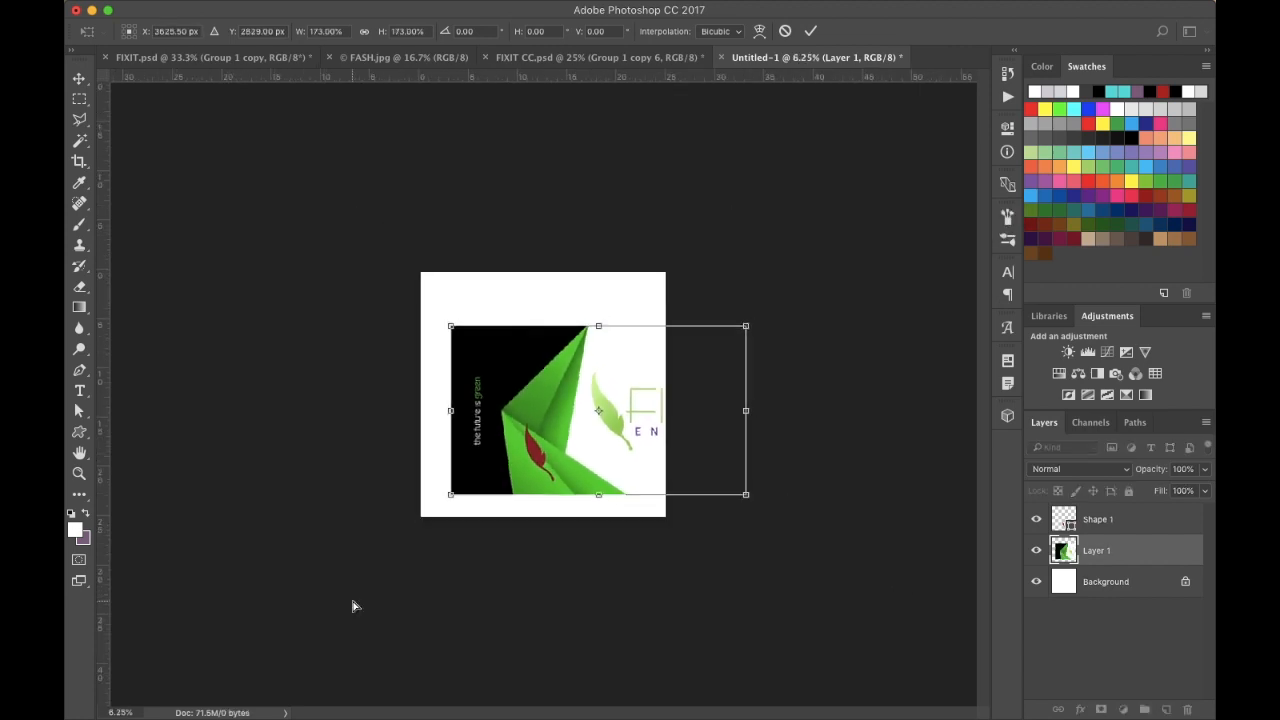
{"action": "key", "text": "super+minus"}
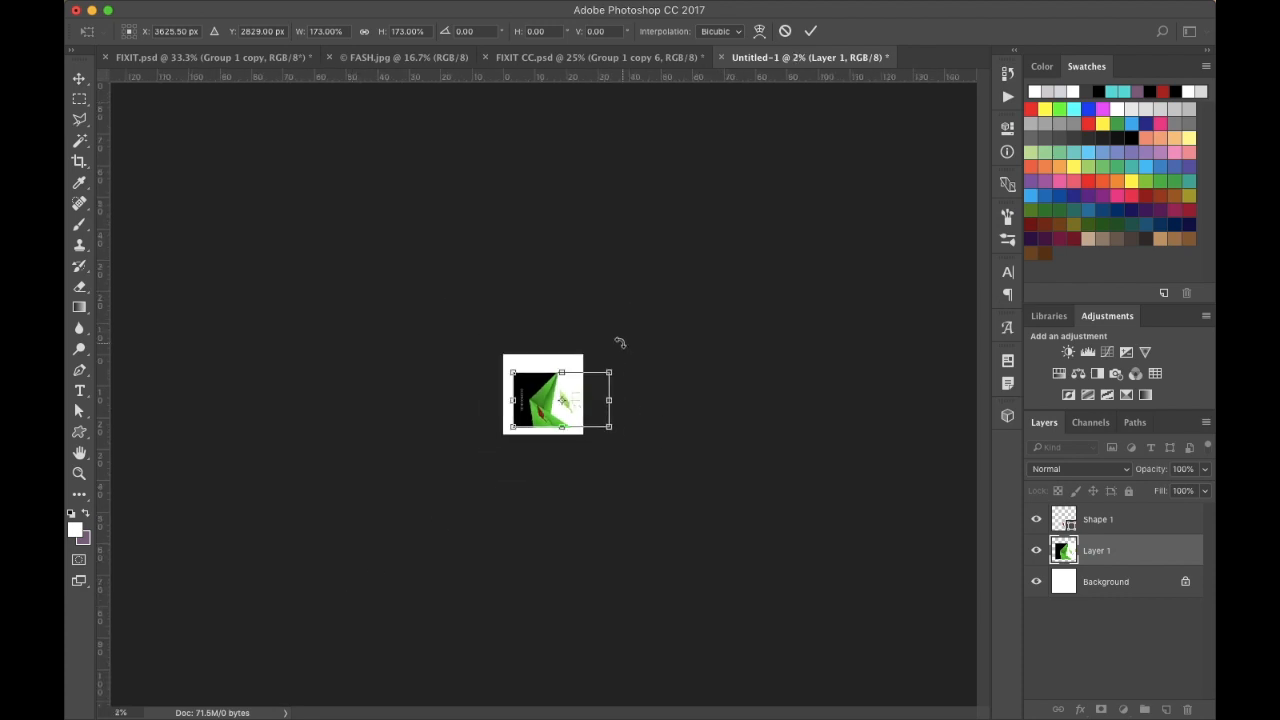
{"action": "left_click_drag", "start_coordinate": [509, 428], "coordinate": [270, 628]}
{"action": "left_click_drag", "start_coordinate": [450, 480], "coordinate": [572, 432]}
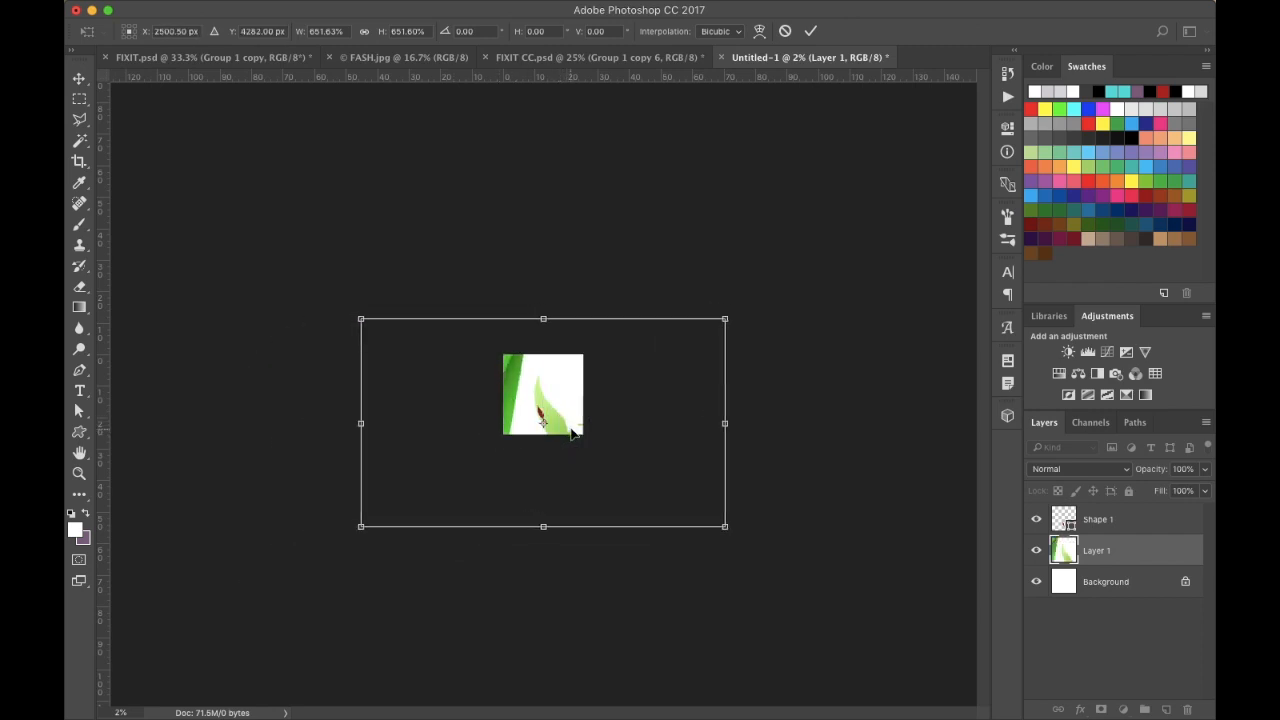
{"action": "left_click_drag", "start_coordinate": [725, 317], "coordinate": [790, 284]}
{"action": "left_click_drag", "start_coordinate": [362, 528], "coordinate": [282, 652]}
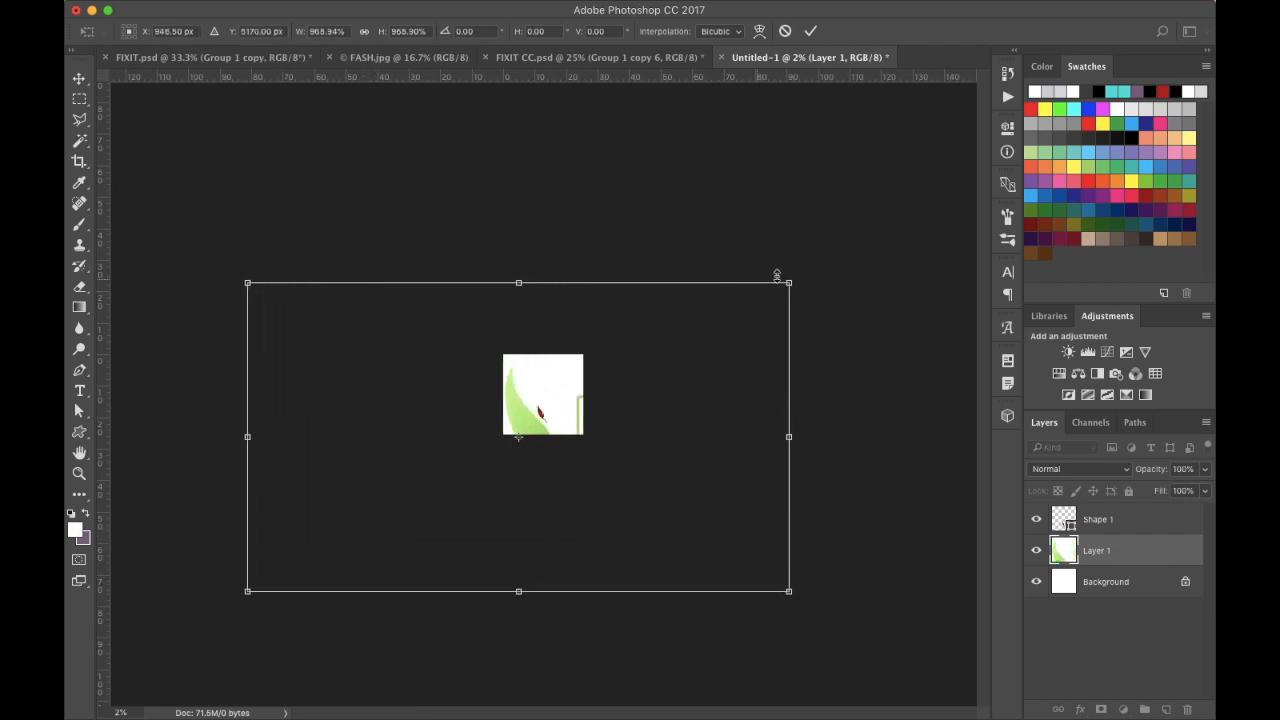
{"action": "left_click_drag", "start_coordinate": [778, 276], "coordinate": [848, 226]}
{"action": "left_click_drag", "start_coordinate": [567, 385], "coordinate": [565, 435]}
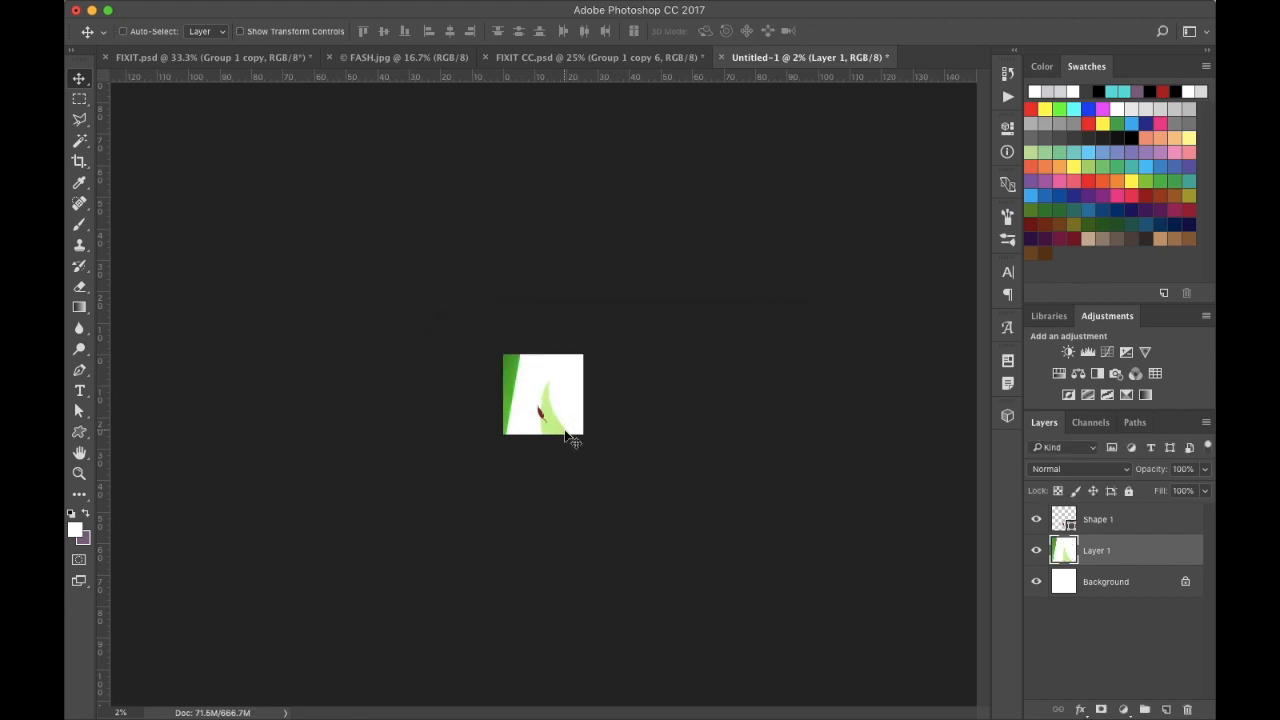
Examine the edge quality of the enlarged green leaf in the card image next to the small dark red leaf
{"action": "key", "text": "super+plus"}
{"action": "key", "text": "super+plus"}
{"action": "key", "text": "super+plus"}
{"action": "key", "text": "super+plus"}
{"action": "key", "text": "super+plus"}
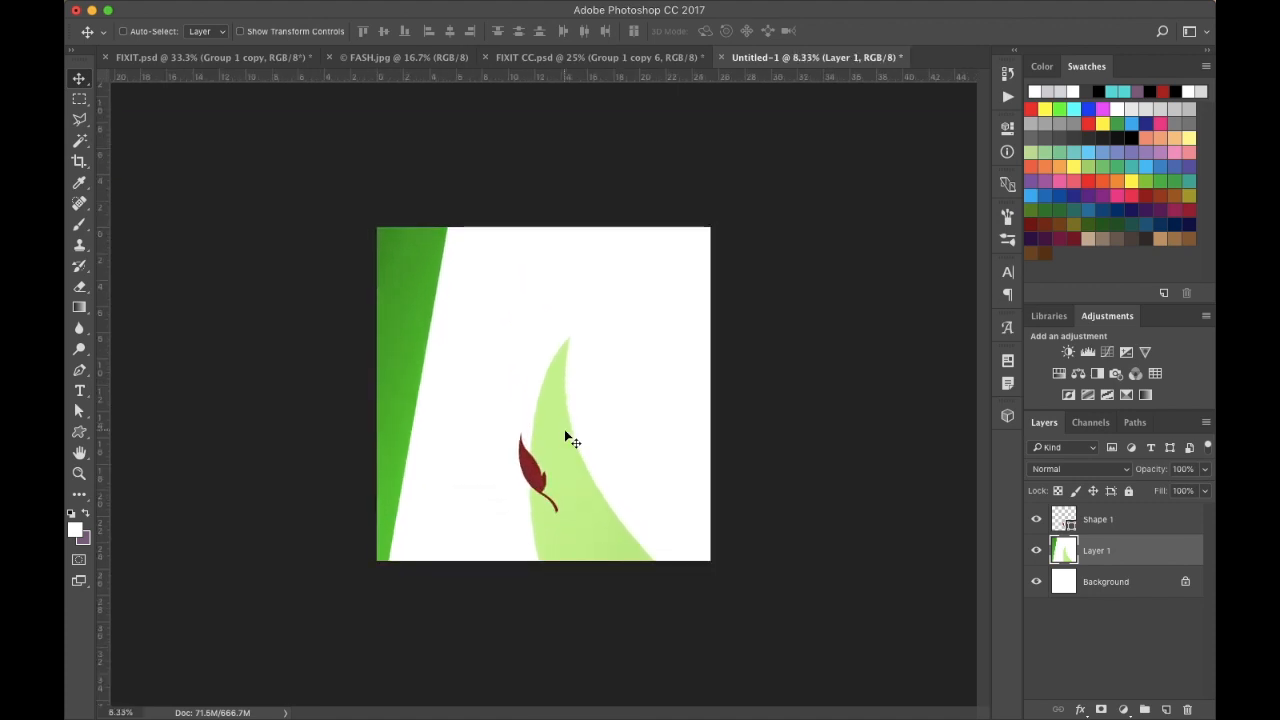
{"action": "key", "text": "super+plus"}
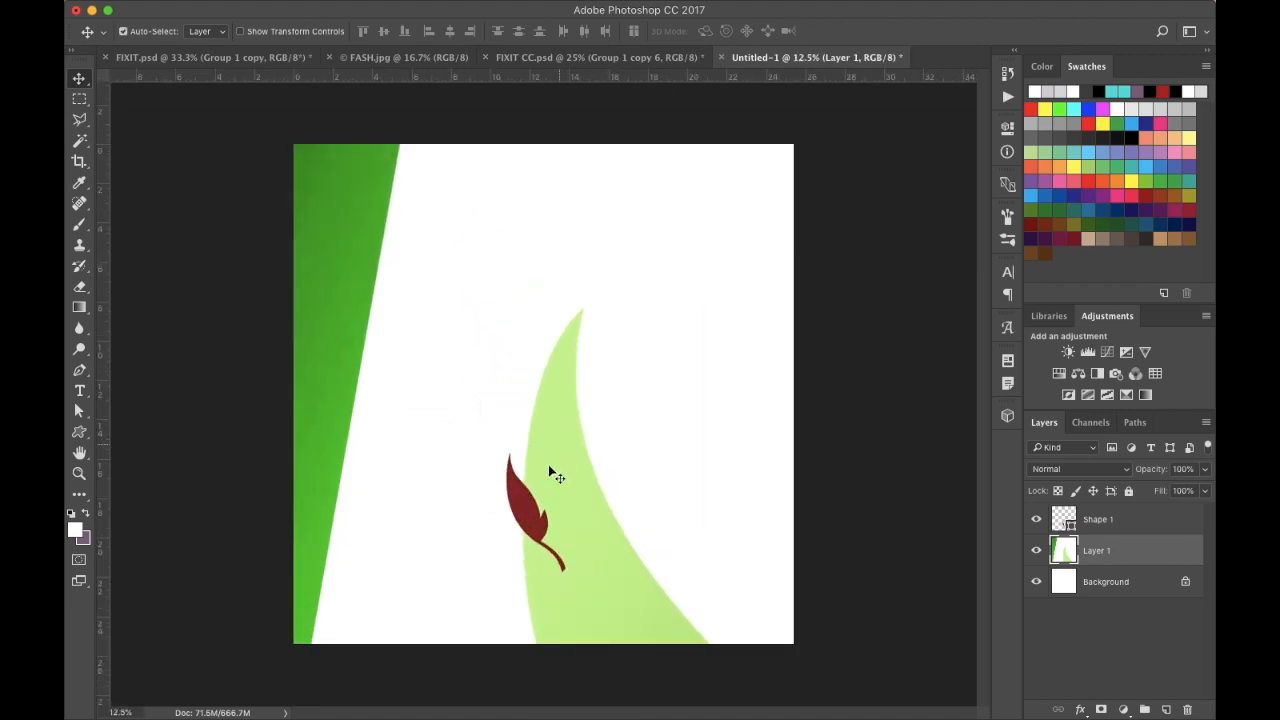
{"action": "key", "text": "super+minus"}
{"action": "key", "text": "super+minus"}
{"action": "key", "text": "super+minus"}
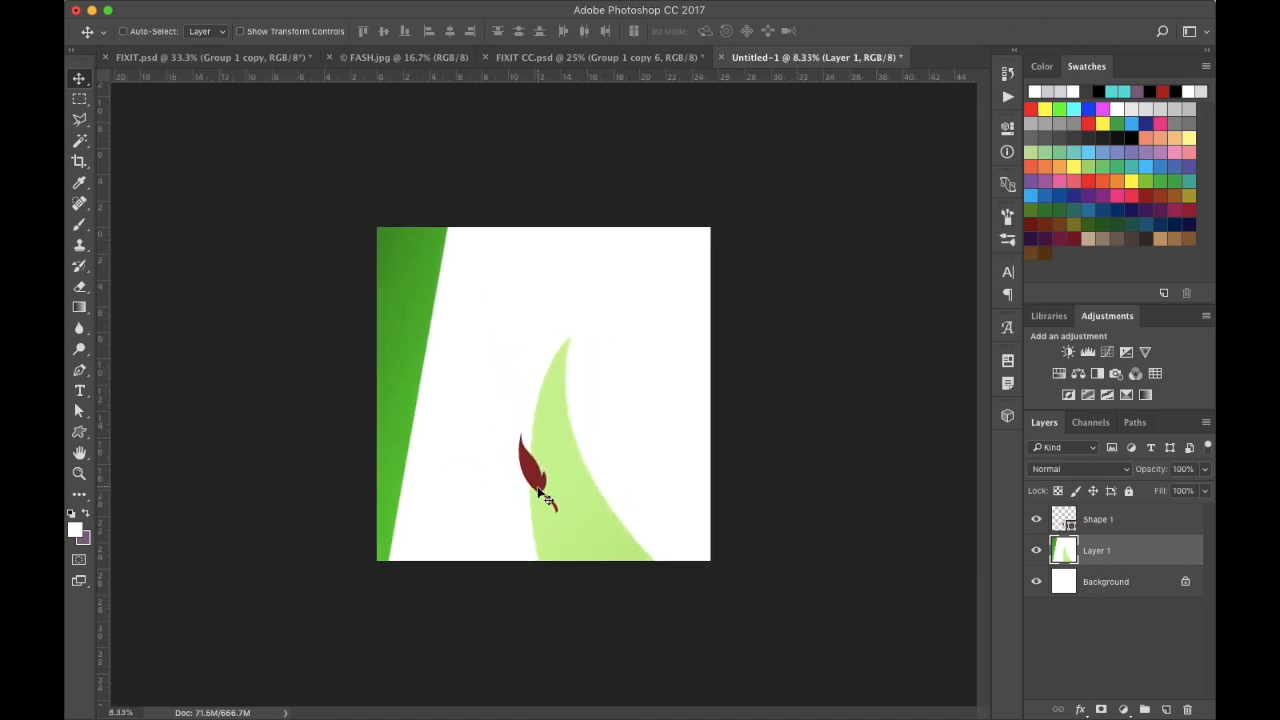
Enlarge the dark red leaf shape proportionally to about 10907% with Free Transform and position its tip on the canvas
{"action": "left_click", "coordinate": [1151, 531]}
{"action": "key", "text": "super+minus"}
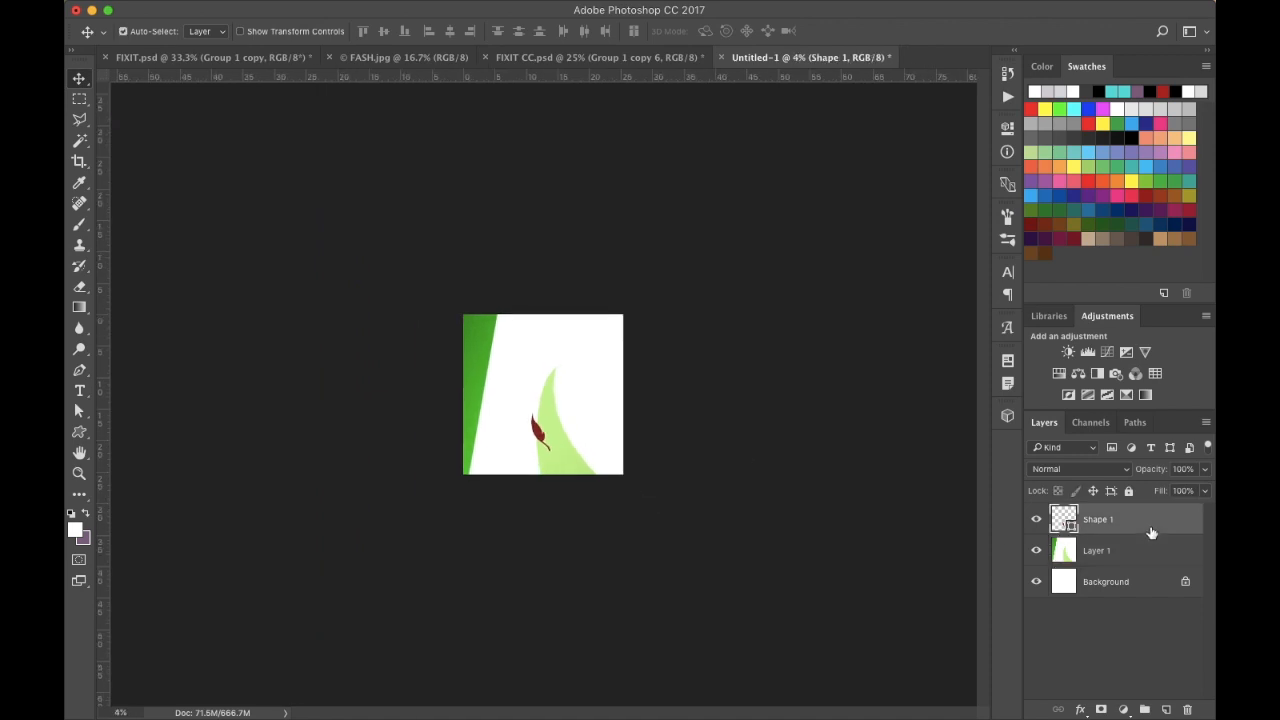
{"action": "key", "text": "super+t"}
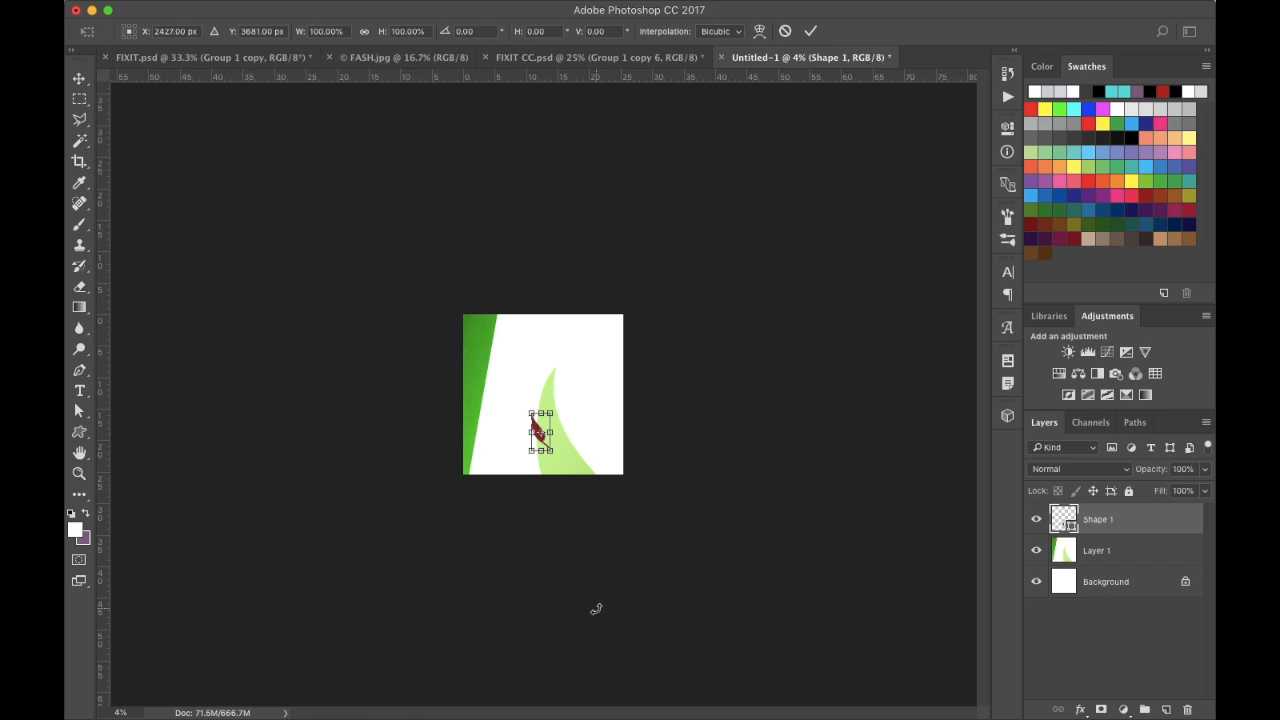
{"action": "key", "text": "super+minus"}
{"action": "key", "text": "super+minus"}
{"action": "key", "text": "super+minus"}
{"action": "key", "text": "super+minus"}
{"action": "key", "text": "super+minus"}
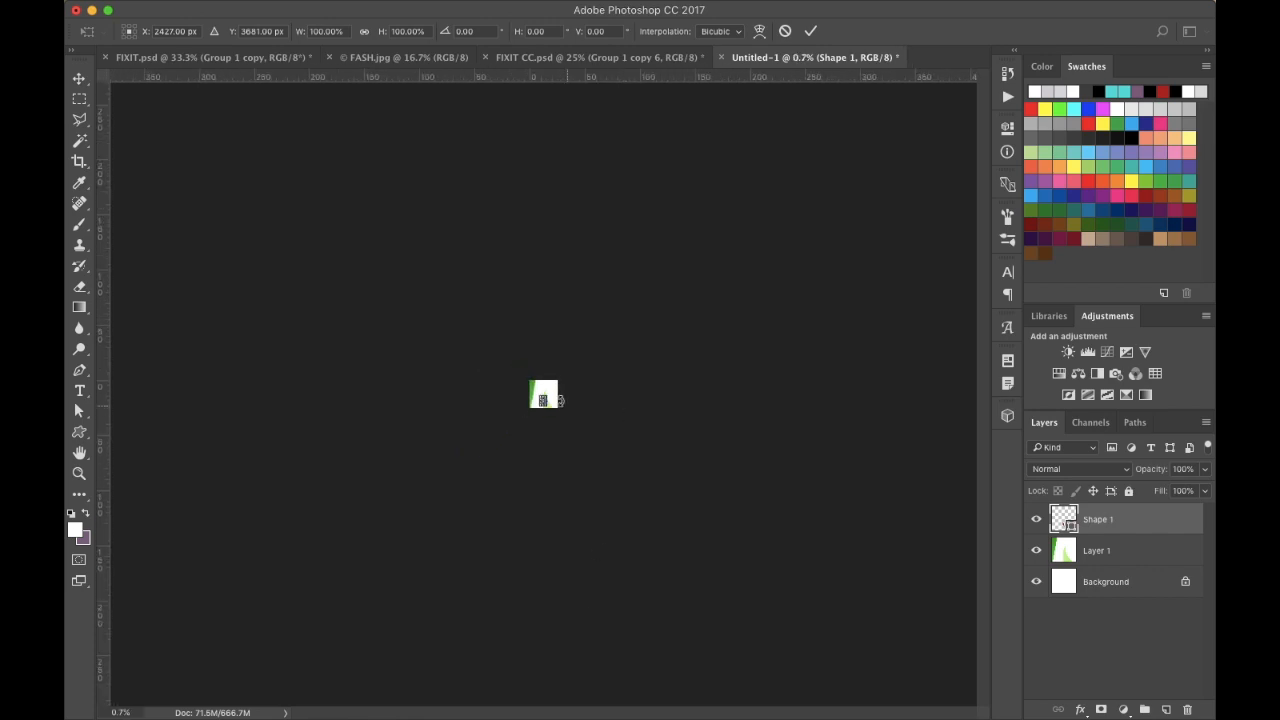
{"action": "left_click_drag", "start_coordinate": [548, 394], "coordinate": [820, 71]}
{"action": "left_click_drag", "start_coordinate": [511, 280], "coordinate": [666, 600]}
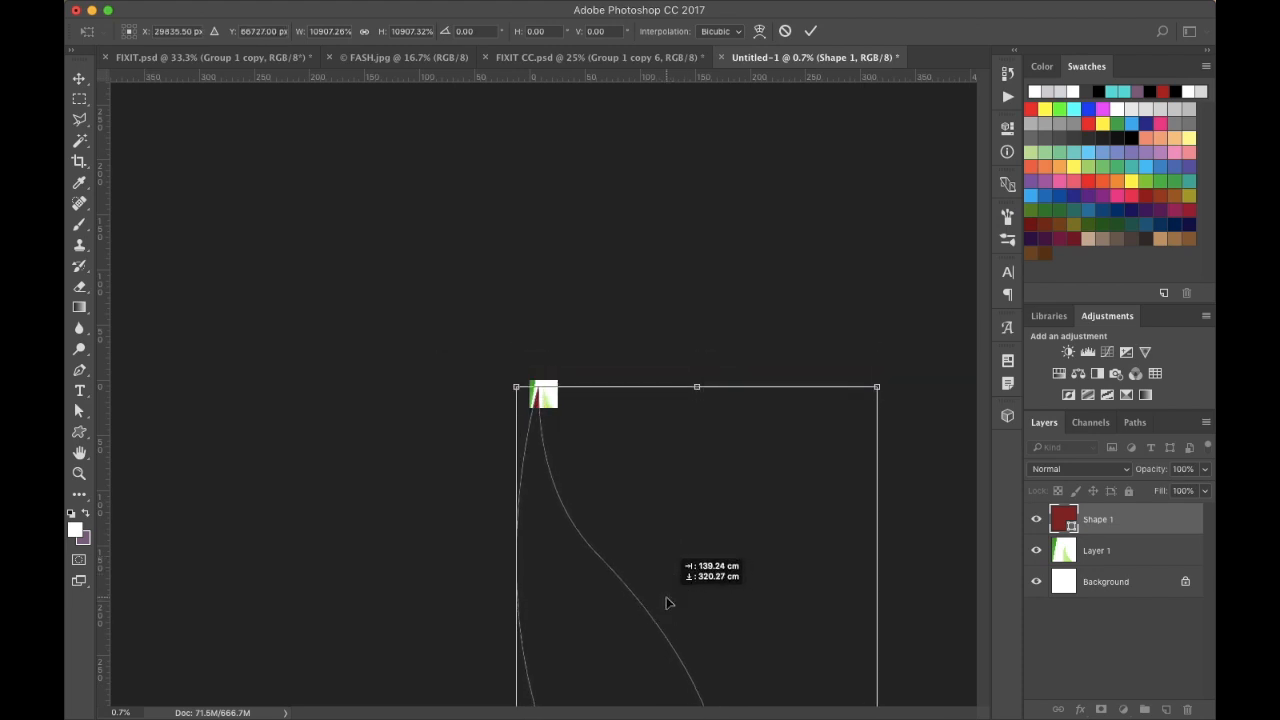
{"action": "key", "text": "Return"}
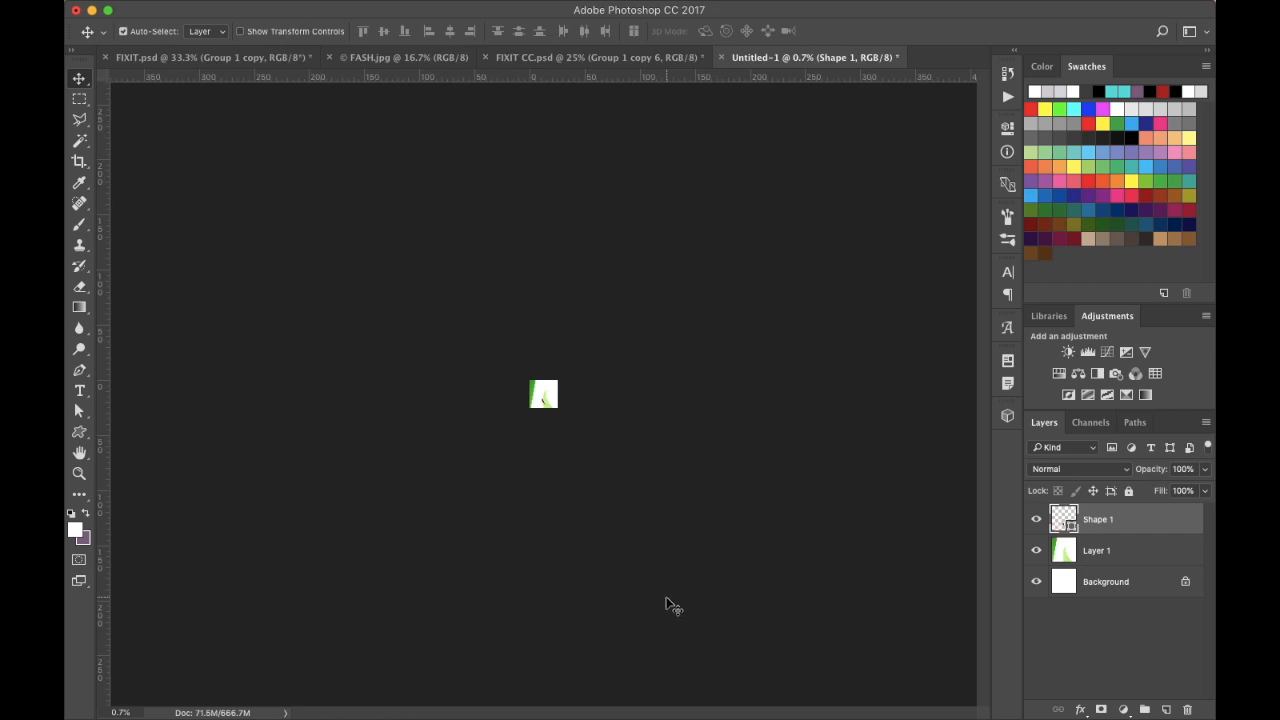
{"action": "key", "text": "super+z"}
Examine the edges of the enlarged dark red leaf shape up close and compare them with the enlarged green raster leaf
{"action": "key", "text": "super+equal"}
{"action": "key", "text": "super+equal"}
{"action": "key", "text": "super+equal"}
{"action": "key", "text": "super+equal"}
{"action": "key", "text": "super+equal"}
{"action": "key", "text": "super+equal"}
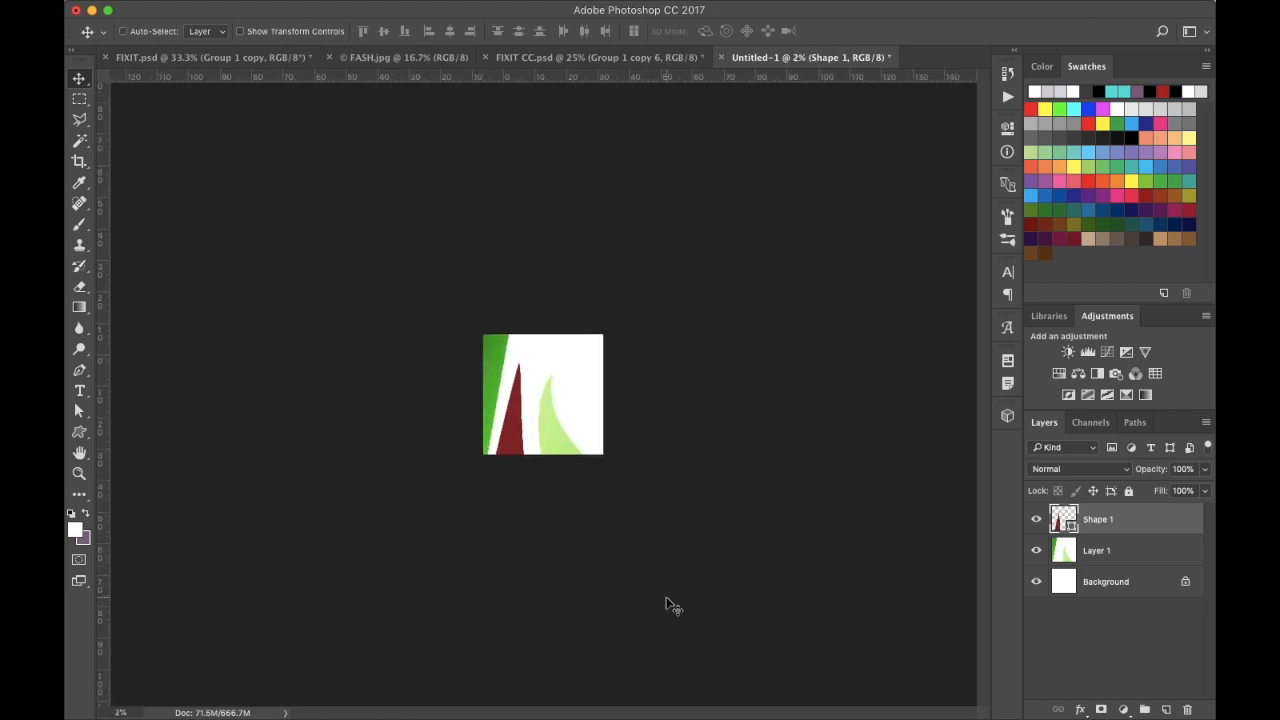
{"action": "key", "text": "super+equal"}
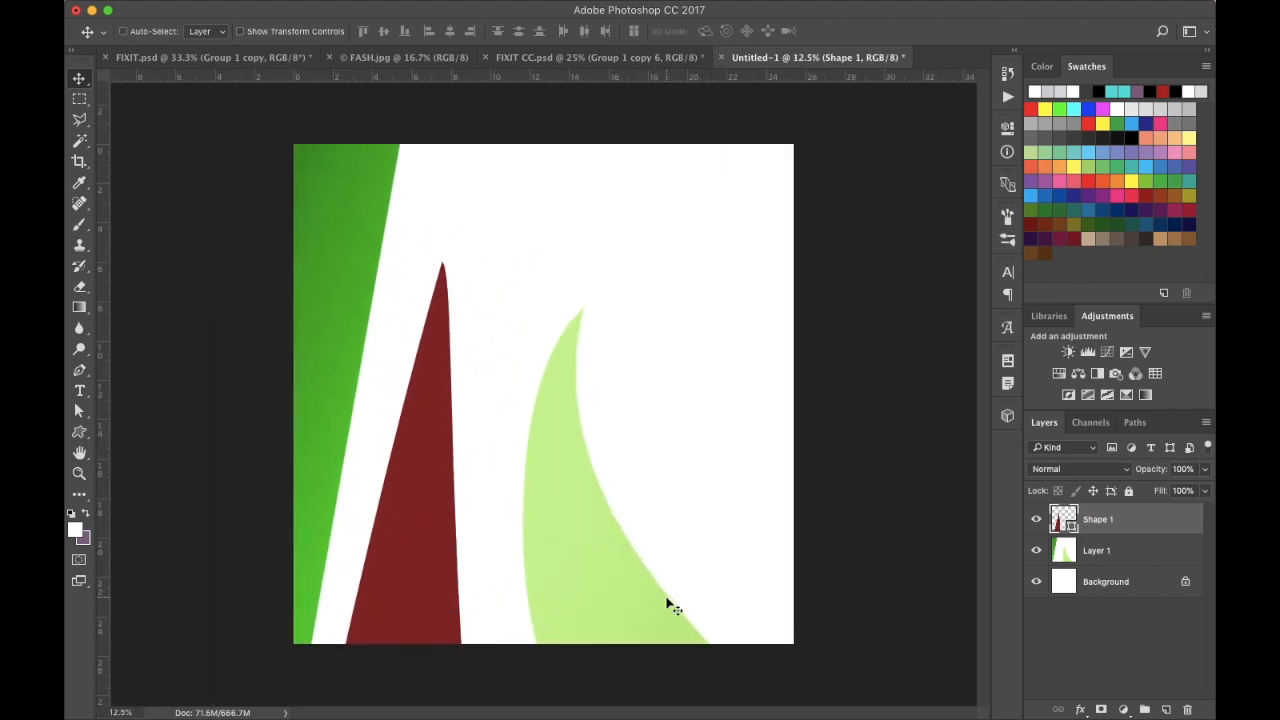
{"action": "key", "text": "super+equal"}
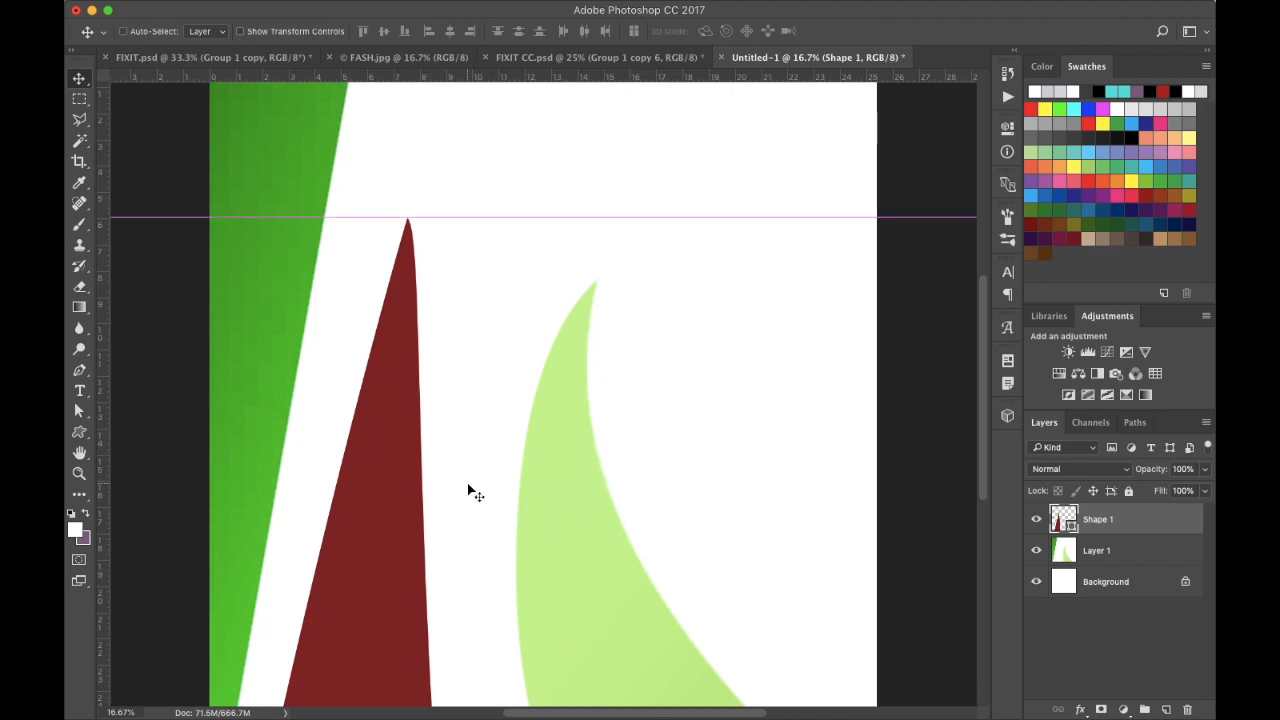
{"action": "key", "text": "super+minus"}
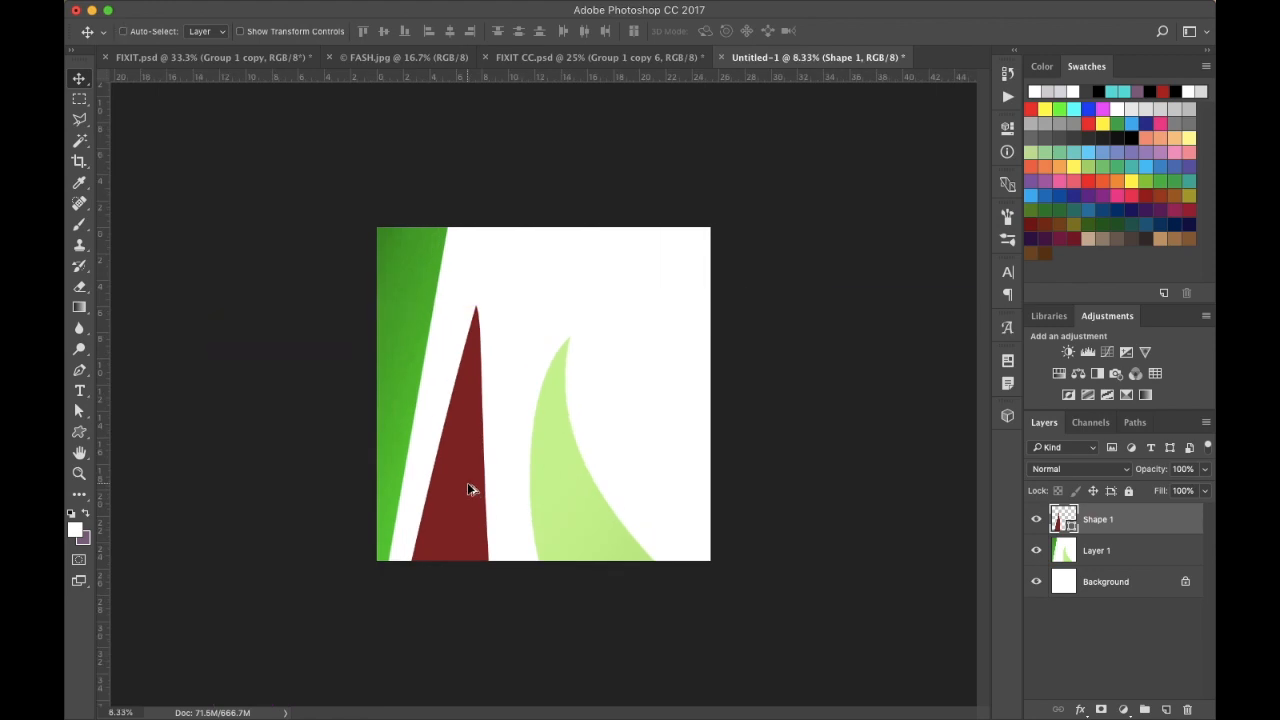
Move the small dark red leaf above the card image and add a Gradient Overlay with Normal blend mode to it
{"action": "left_click_drag", "start_coordinate": [537, 480], "coordinate": [478, 372]}
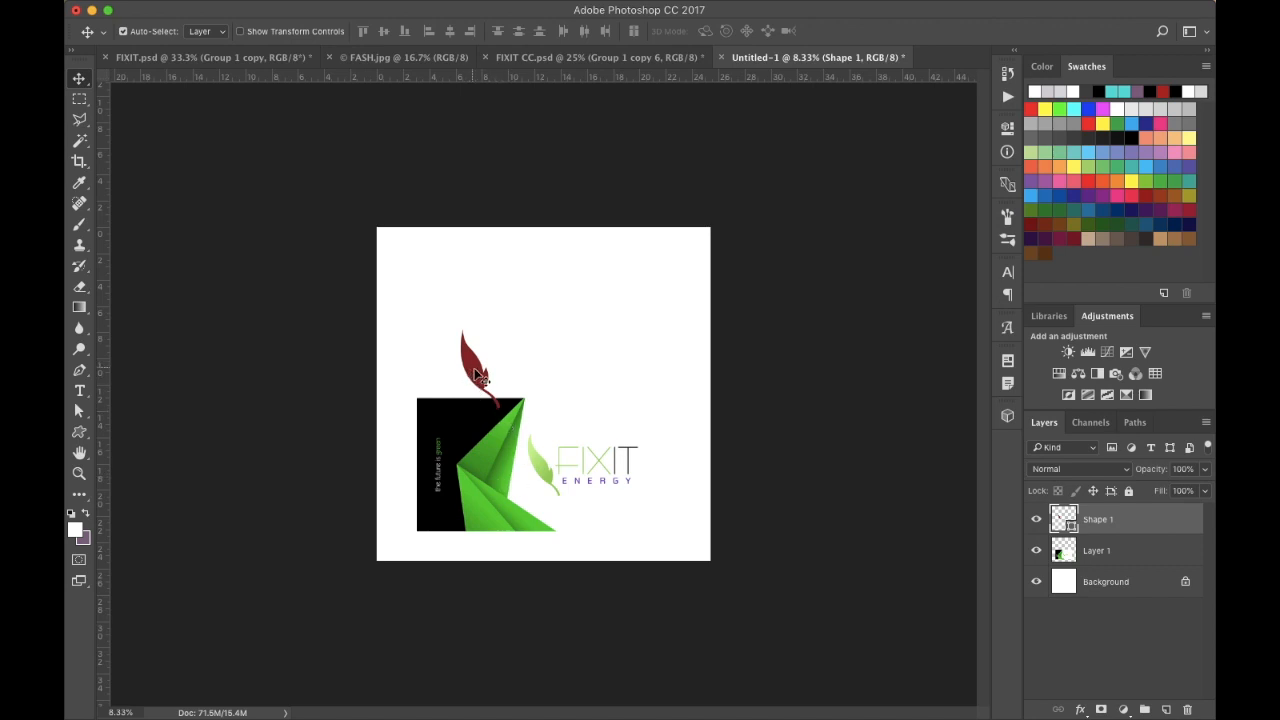
{"action": "double_click", "coordinate": [1153, 530]}
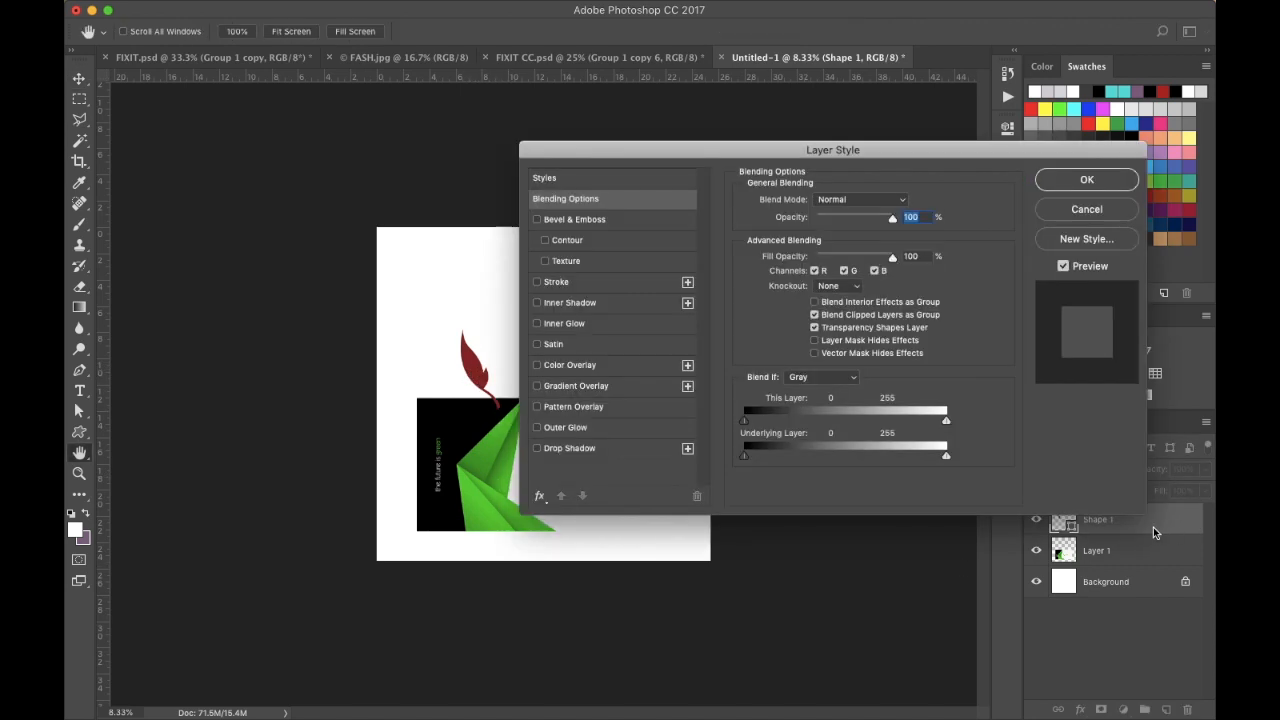
{"action": "left_click", "coordinate": [582, 387]}
{"action": "left_click_drag", "start_coordinate": [755, 148], "coordinate": [900, 157]}
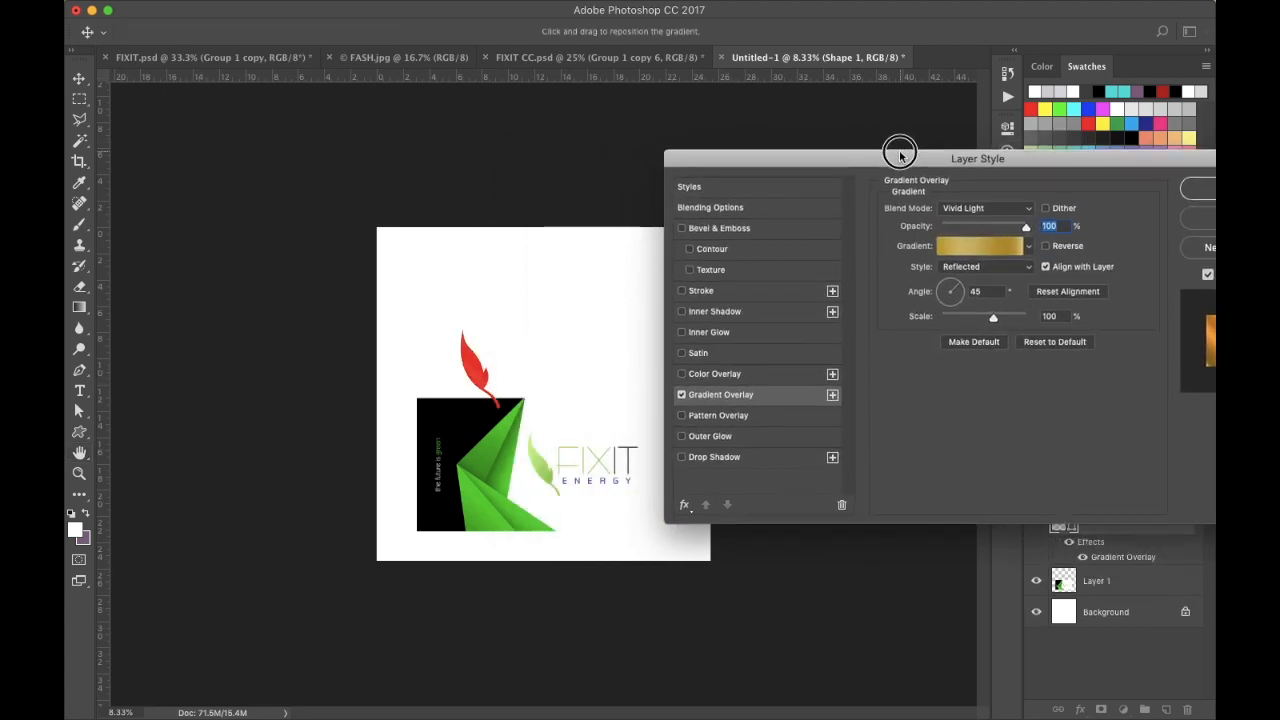
{"action": "left_click", "coordinate": [1030, 214]}
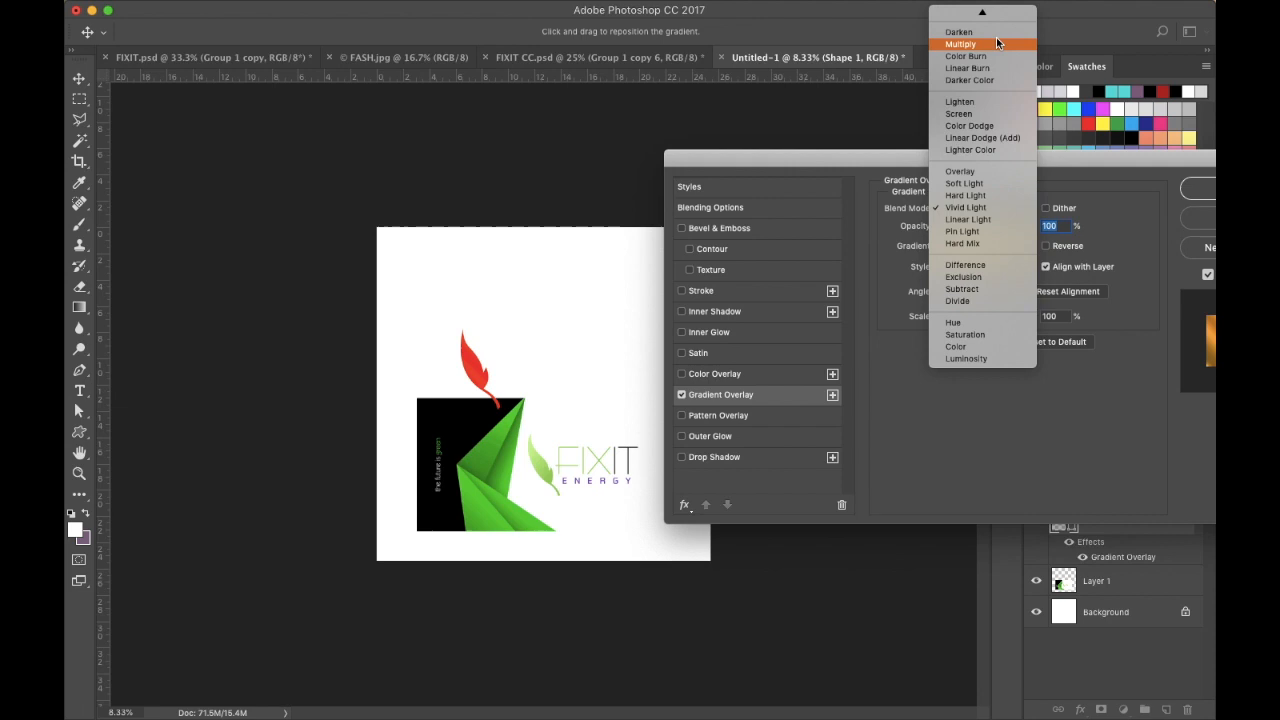
{"action": "left_click", "coordinate": [966, 15]}
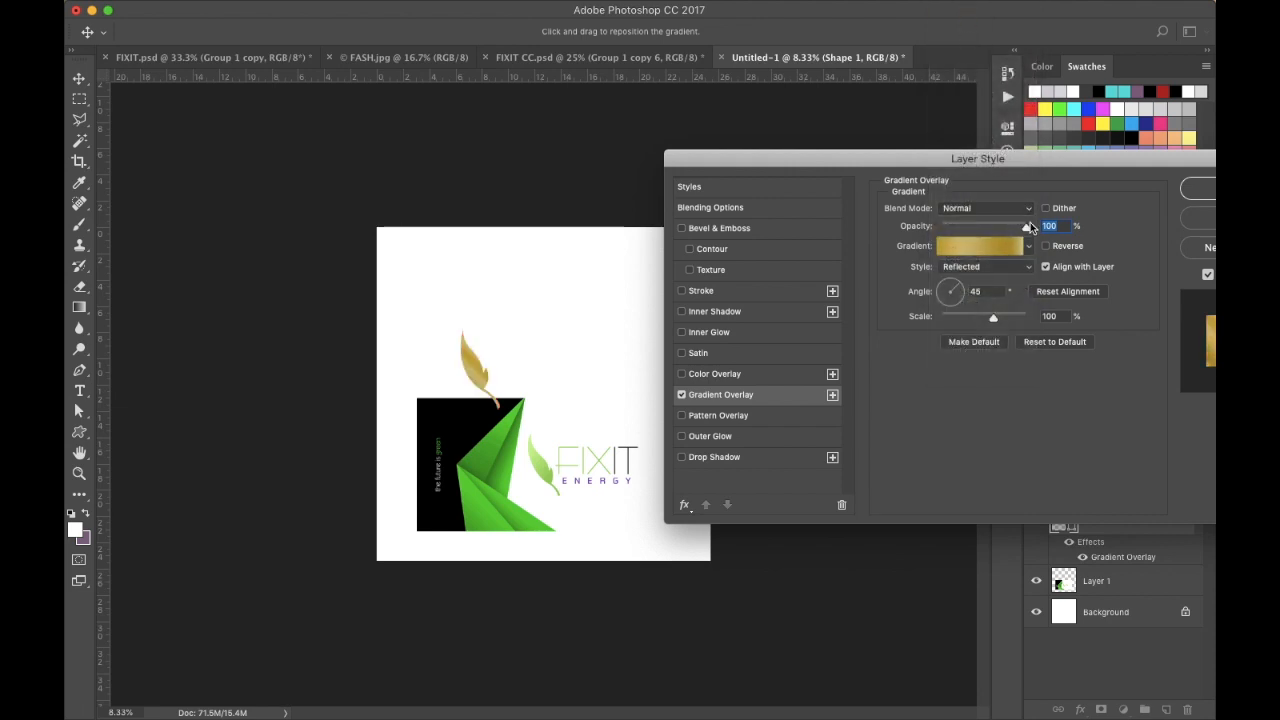
Apply the cyan-to-green gradient preset to the leaf's overlay, with Linear style and an angle of -45°
{"action": "left_click", "coordinate": [1027, 250]}
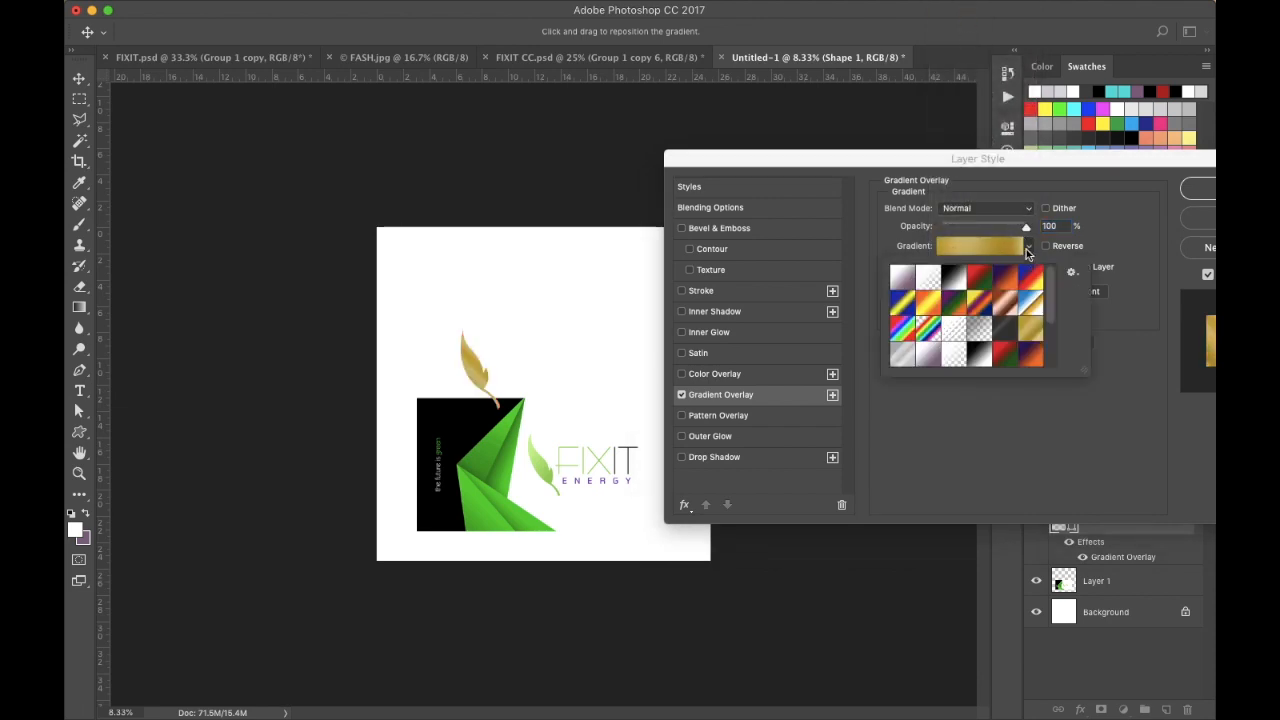
{"action": "scroll", "coordinate": [1024, 351], "scroll_direction": "down", "scroll_amount": 2}
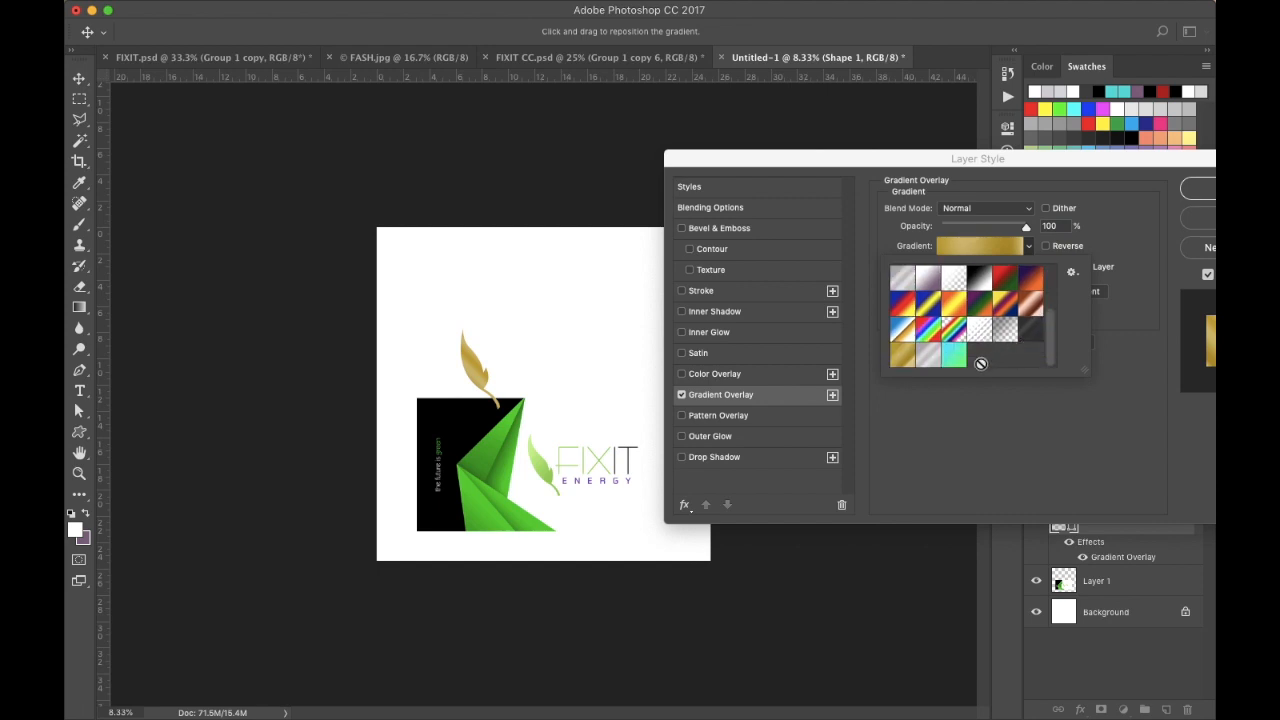
{"action": "left_click", "coordinate": [956, 359]}
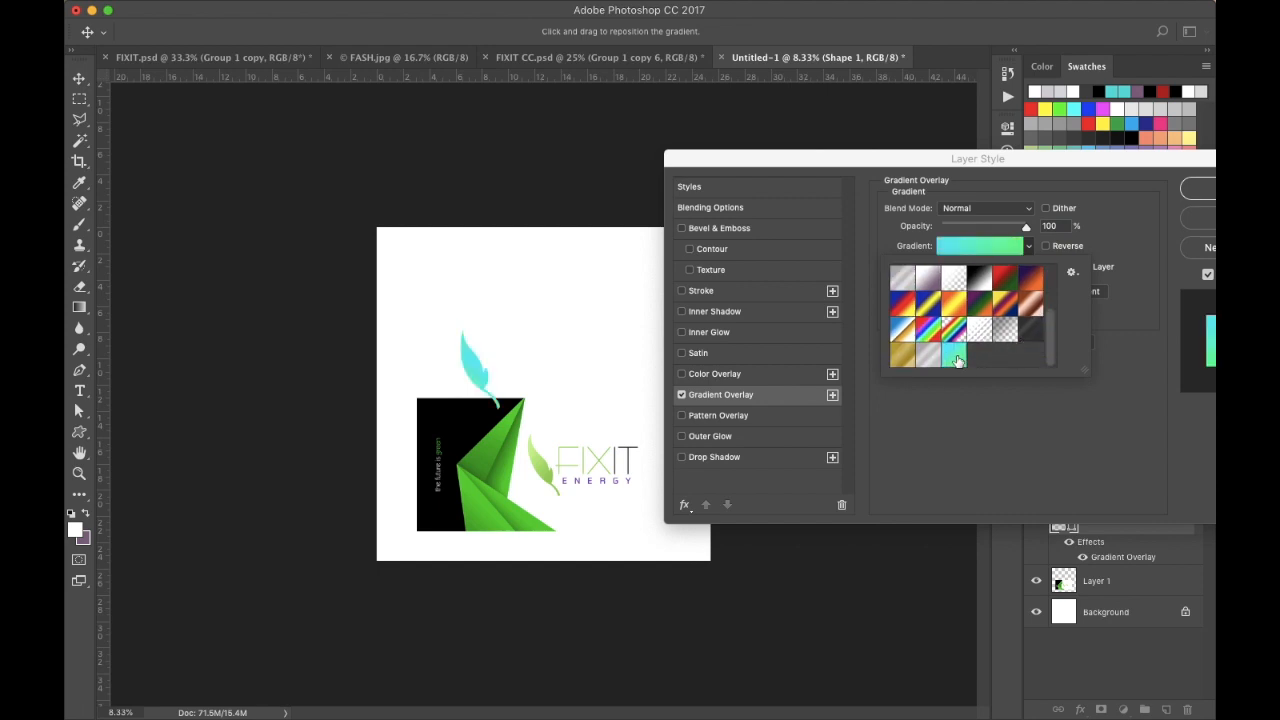
{"action": "left_click", "coordinate": [981, 445]}
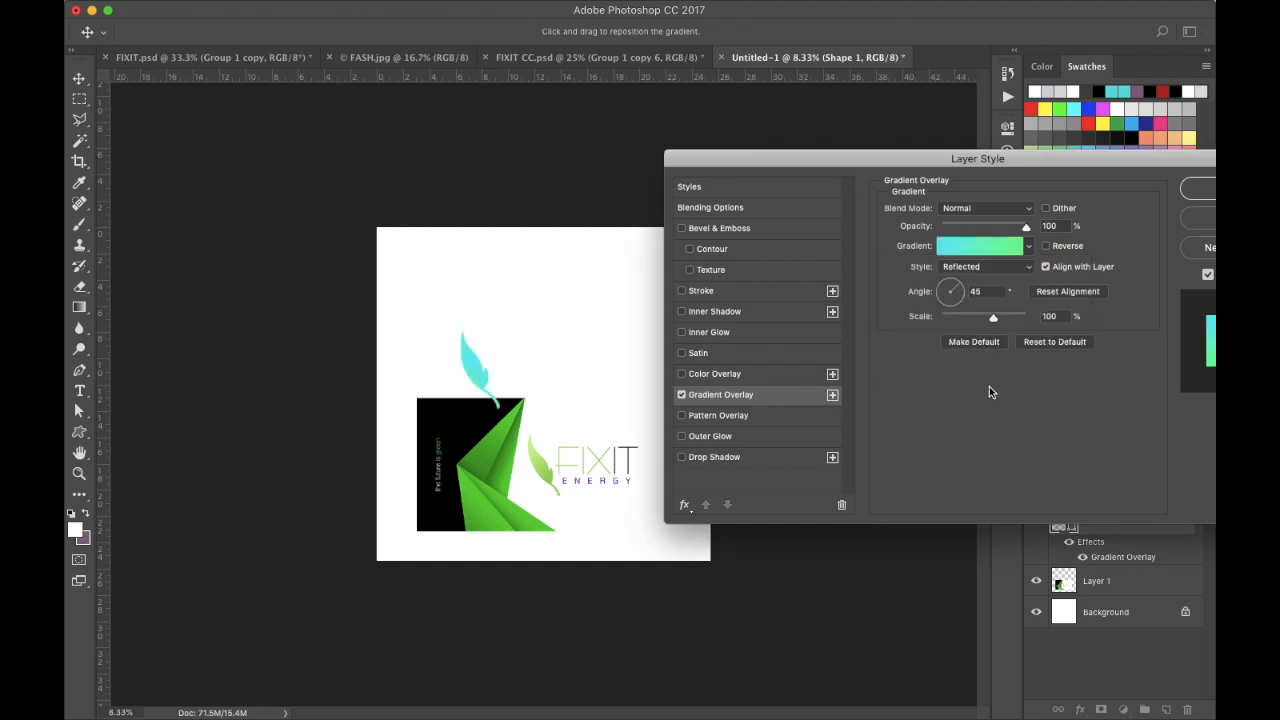
{"action": "left_click", "coordinate": [957, 300]}
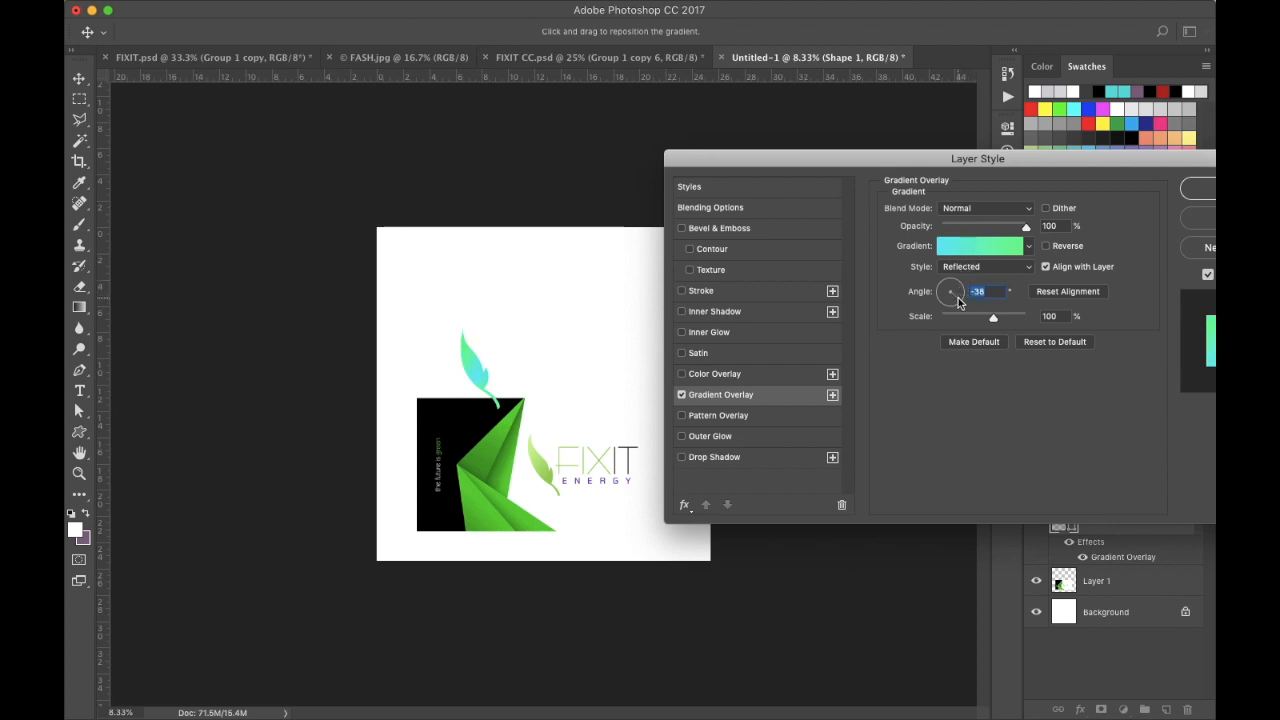
{"action": "left_click", "coordinate": [1028, 268]}
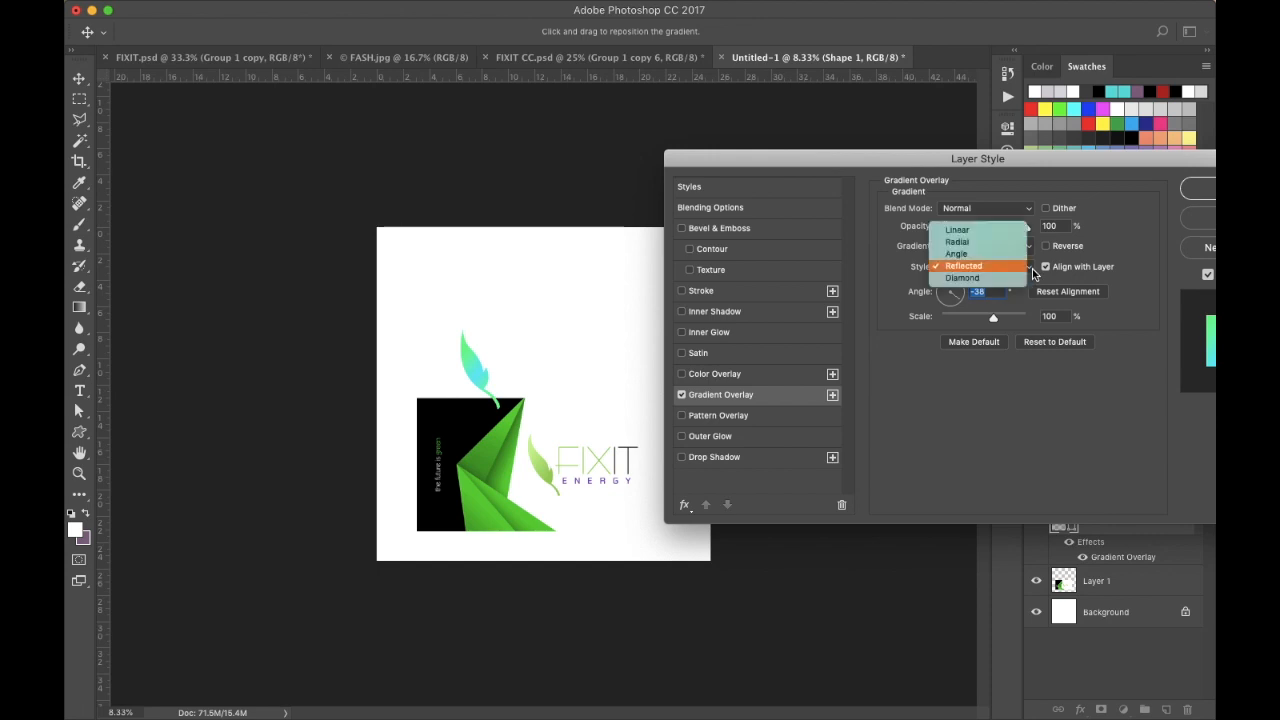
{"action": "left_click", "coordinate": [983, 230]}
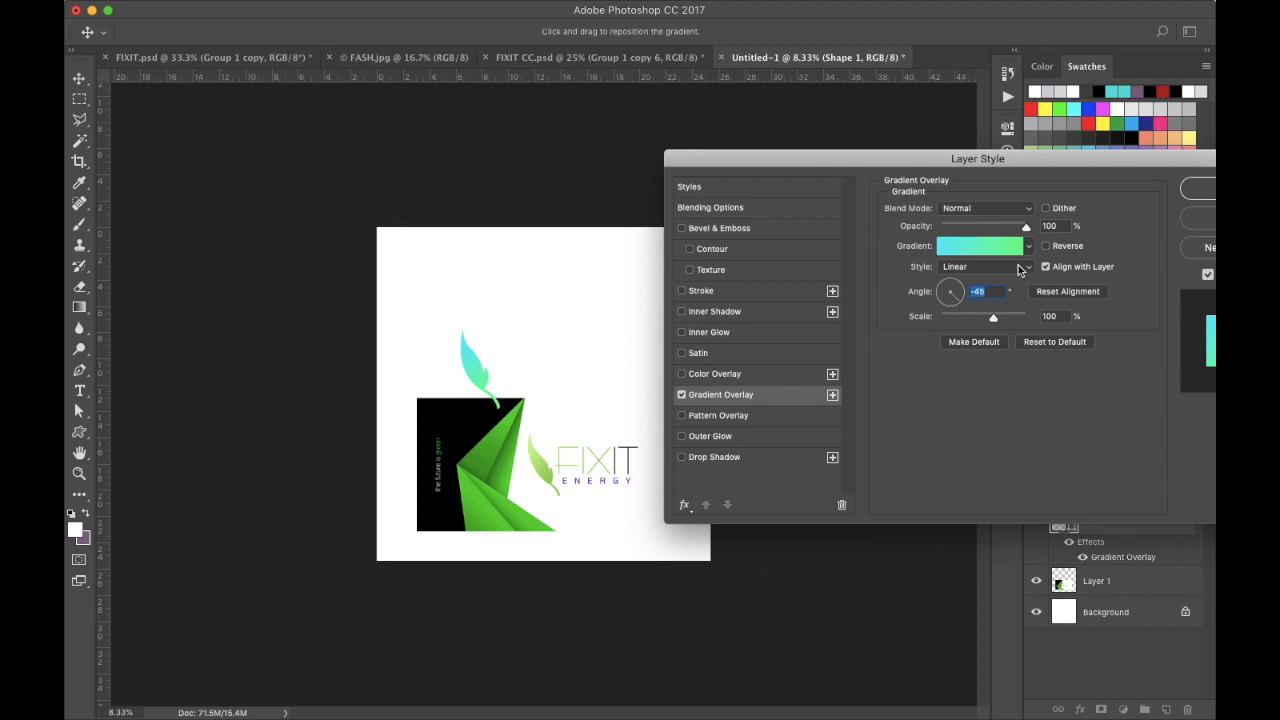
Change the gradient's starting colour stop from the preset to pale yellow-green #def5a8
{"action": "key", "text": "super+plus"}
{"action": "key", "text": "super+plus"}
{"action": "key", "text": "super+plus"}
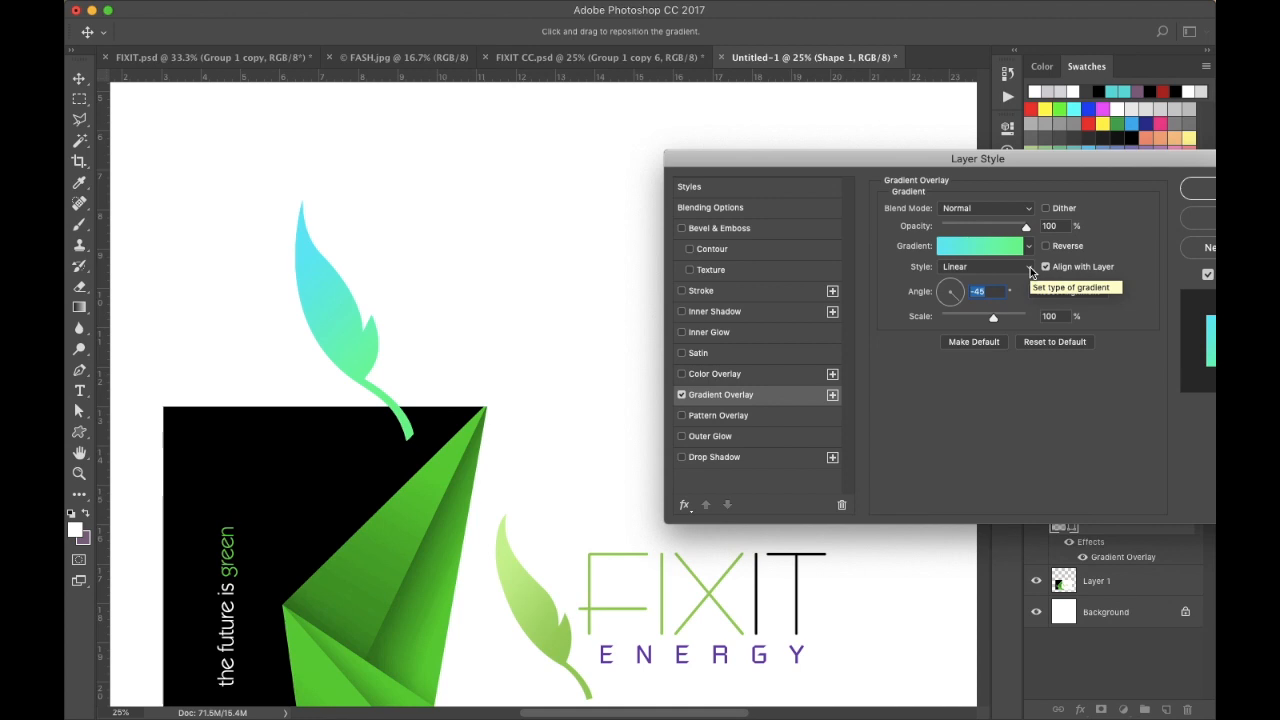
{"action": "left_click", "coordinate": [979, 251]}
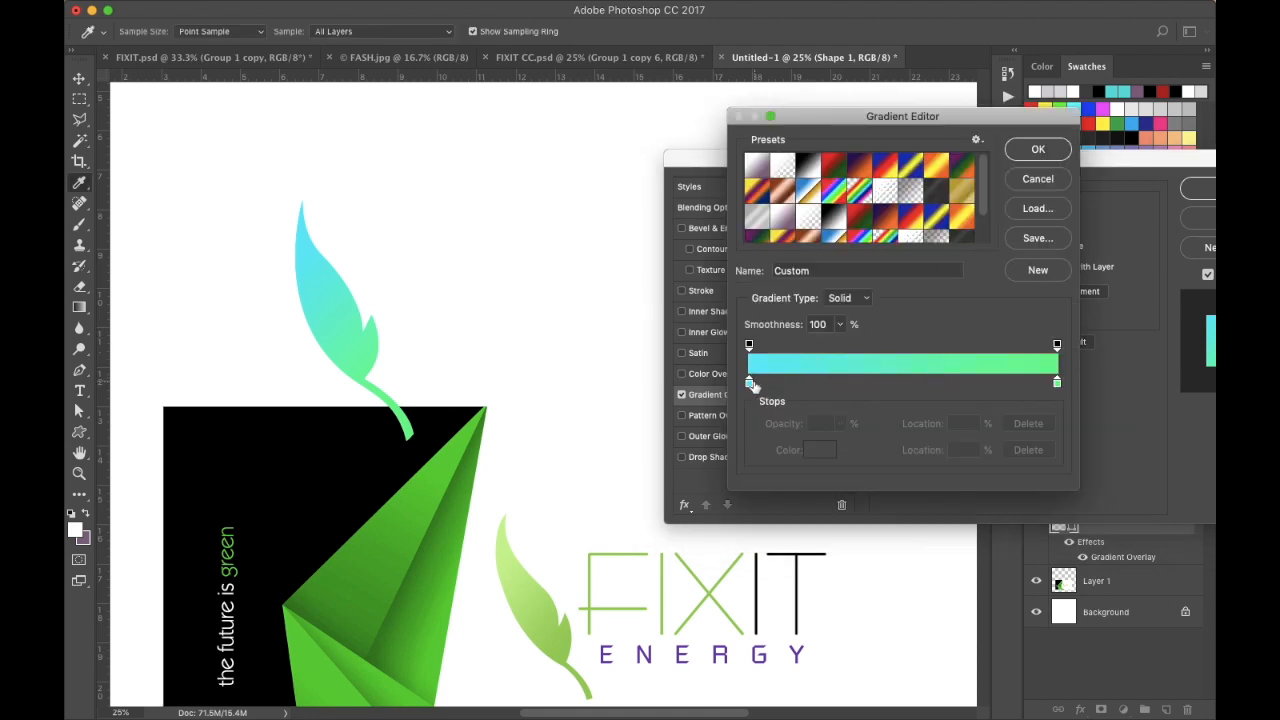
{"action": "left_click", "coordinate": [750, 385]}
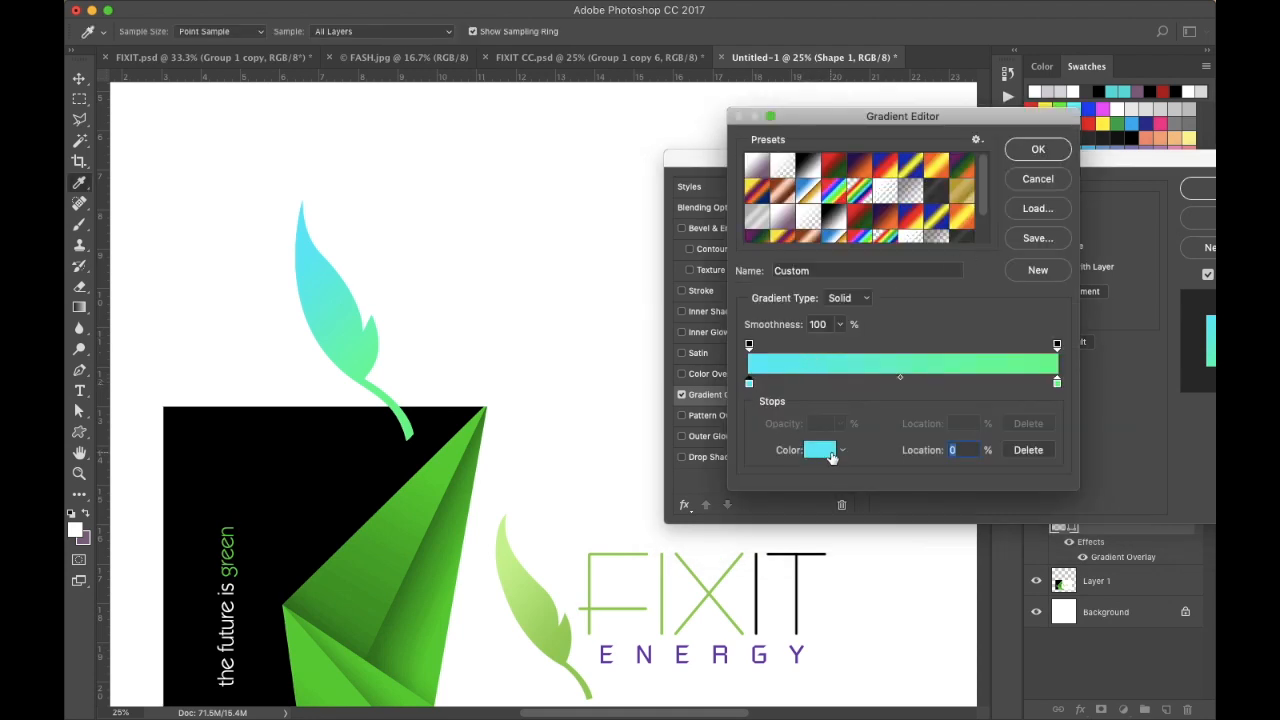
{"action": "left_click", "coordinate": [830, 454]}
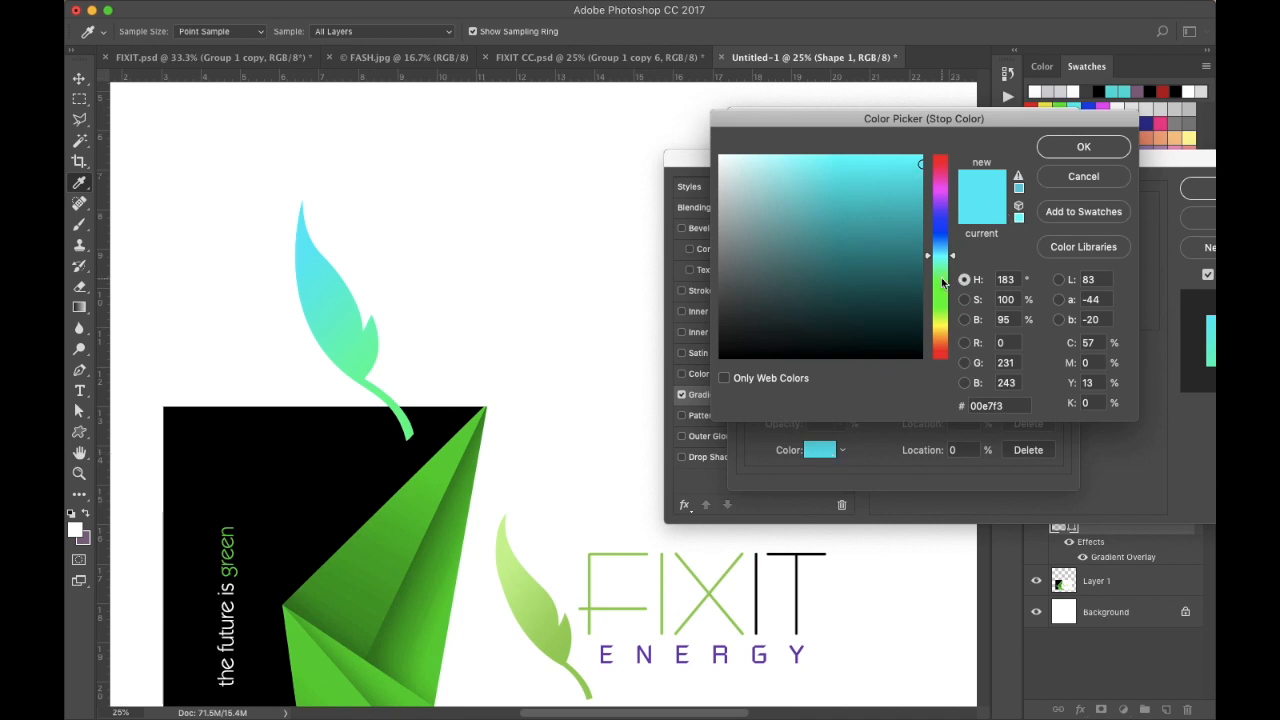
{"action": "left_click", "coordinate": [942, 316]}
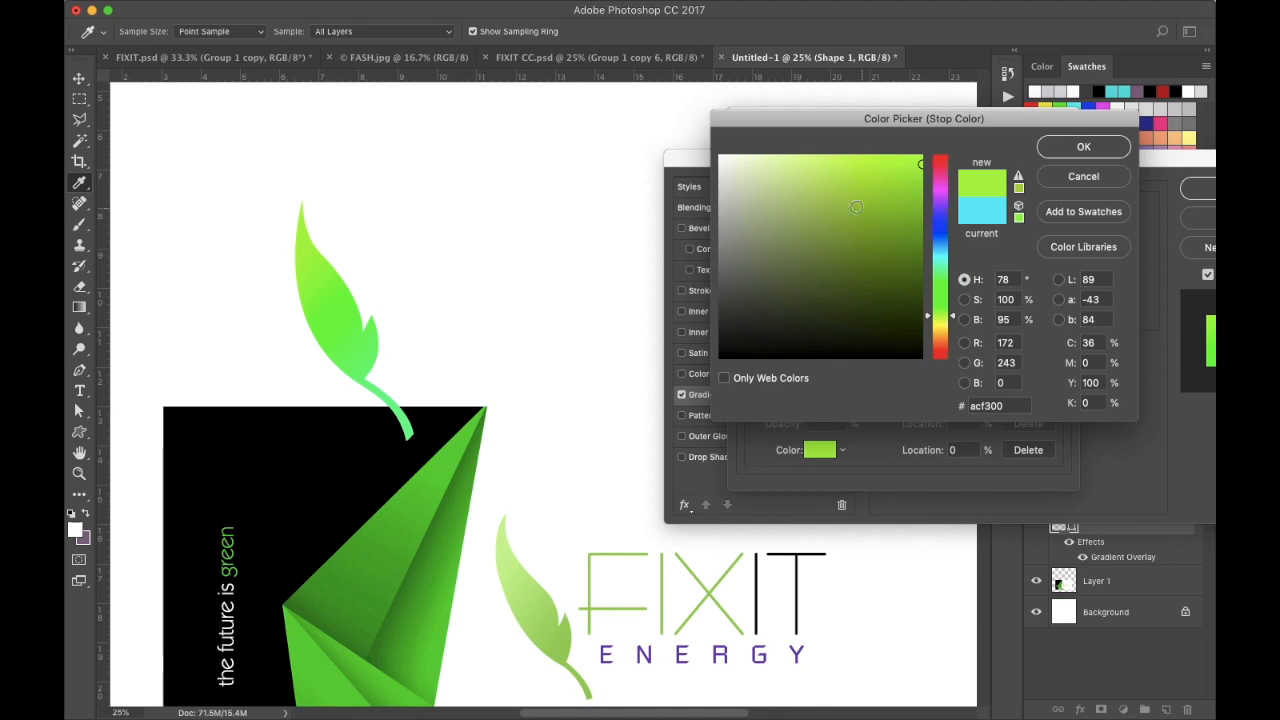
{"action": "left_click", "coordinate": [790, 167]}
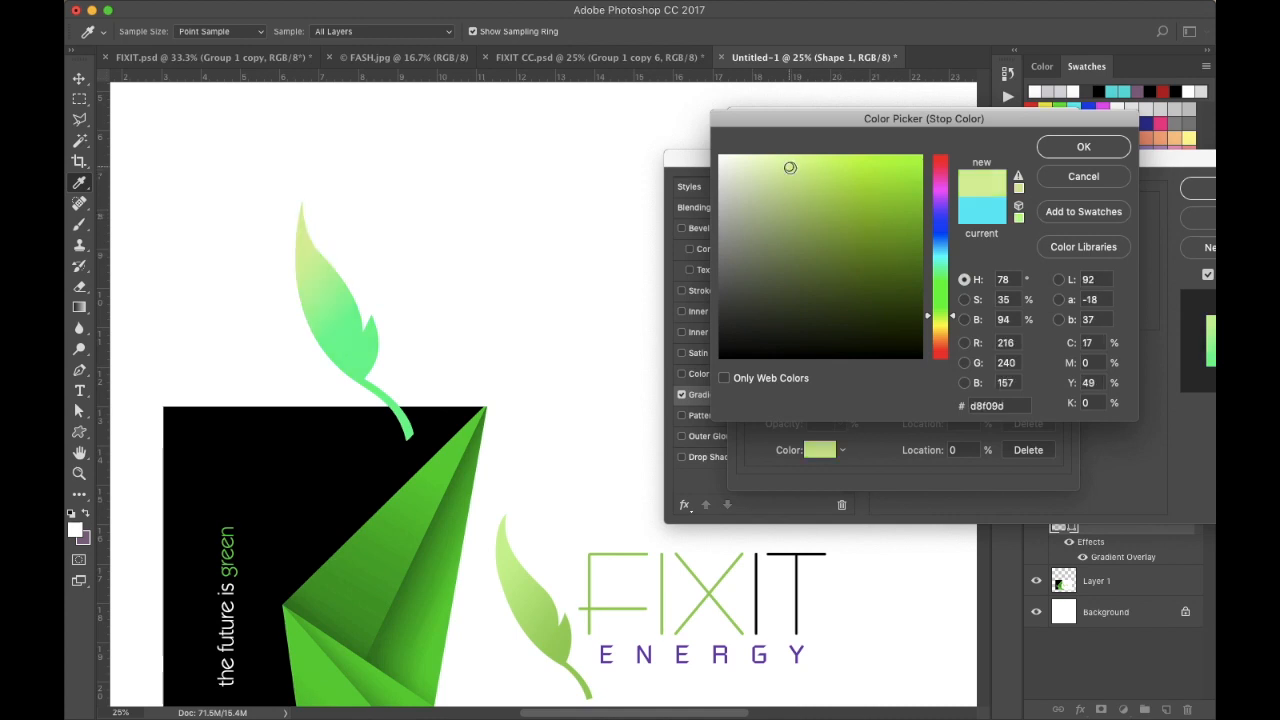
{"action": "left_click", "coordinate": [783, 163]}
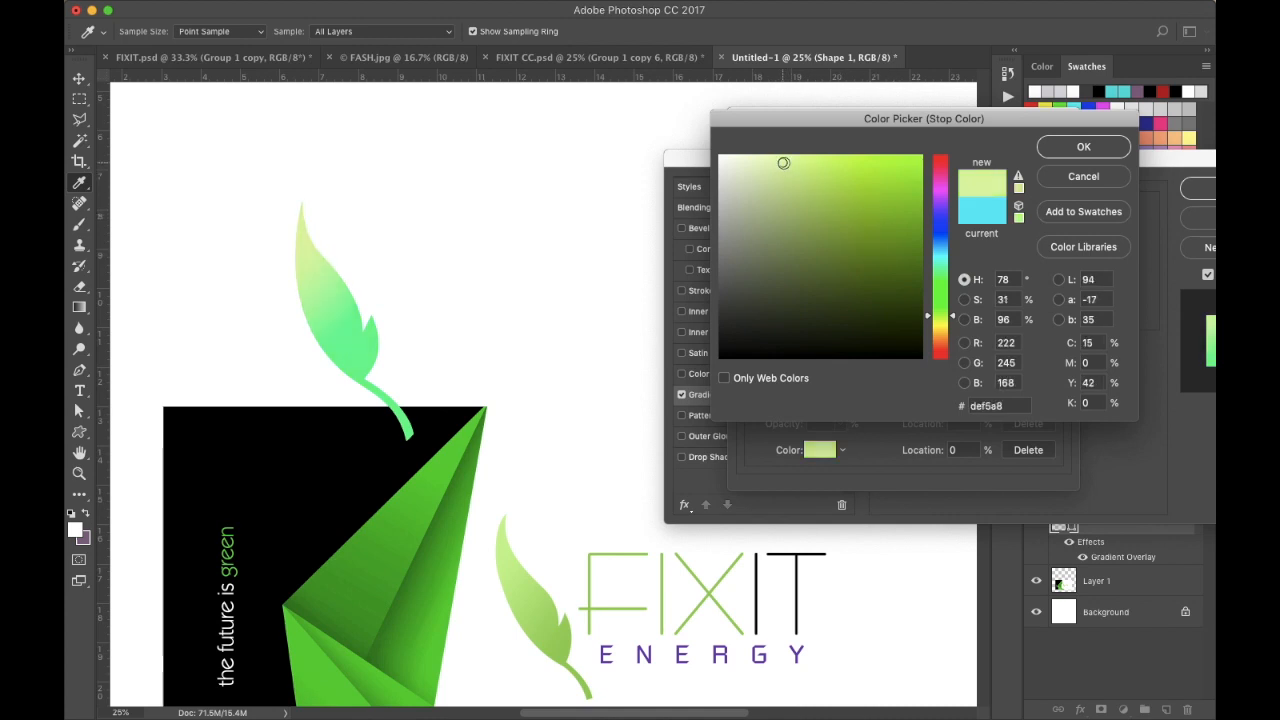
{"action": "left_click", "coordinate": [1084, 149]}
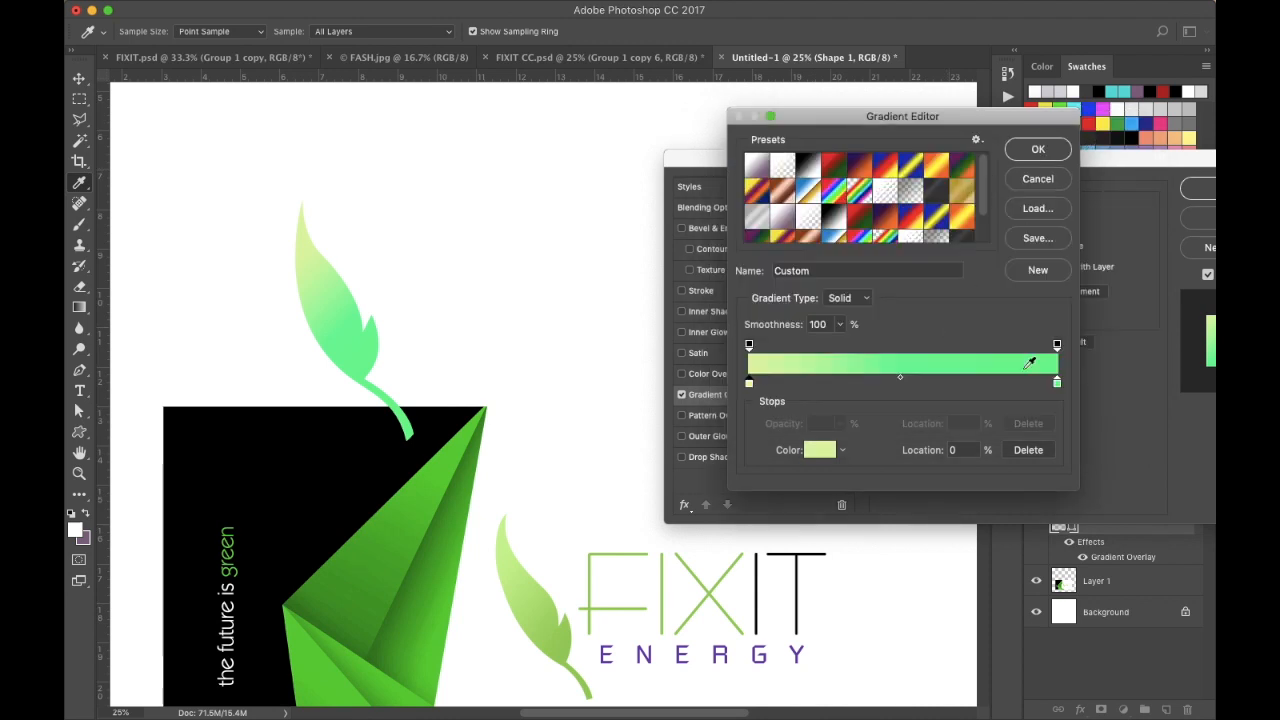
Change the gradient's ending colour stop to yellow-green #96d335
{"action": "left_click", "coordinate": [1057, 384]}
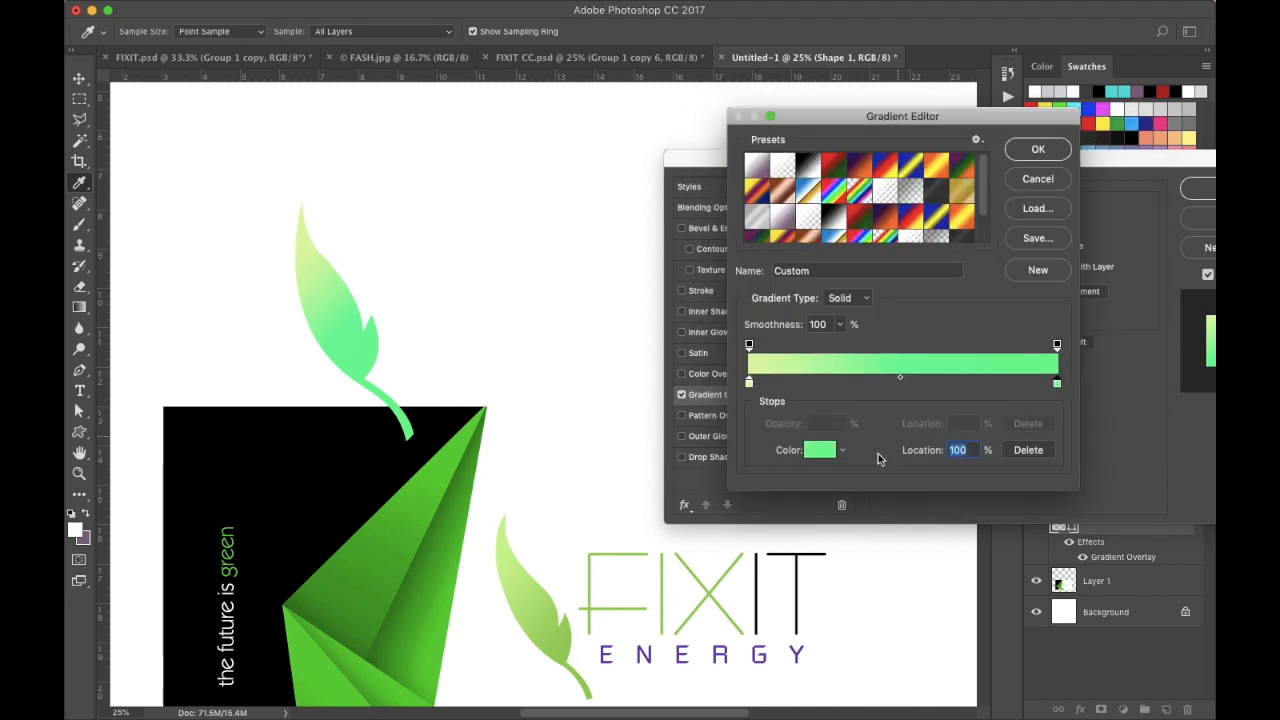
{"action": "left_click", "coordinate": [818, 449]}
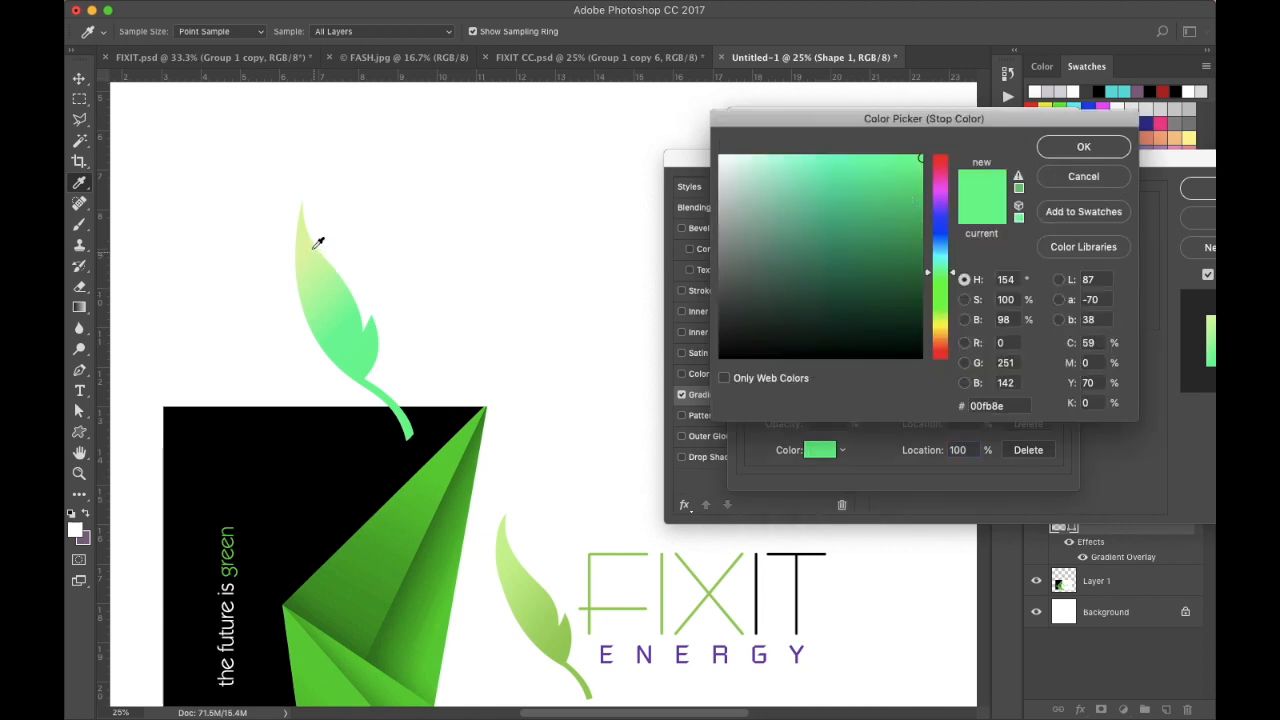
{"action": "left_click", "coordinate": [303, 228]}
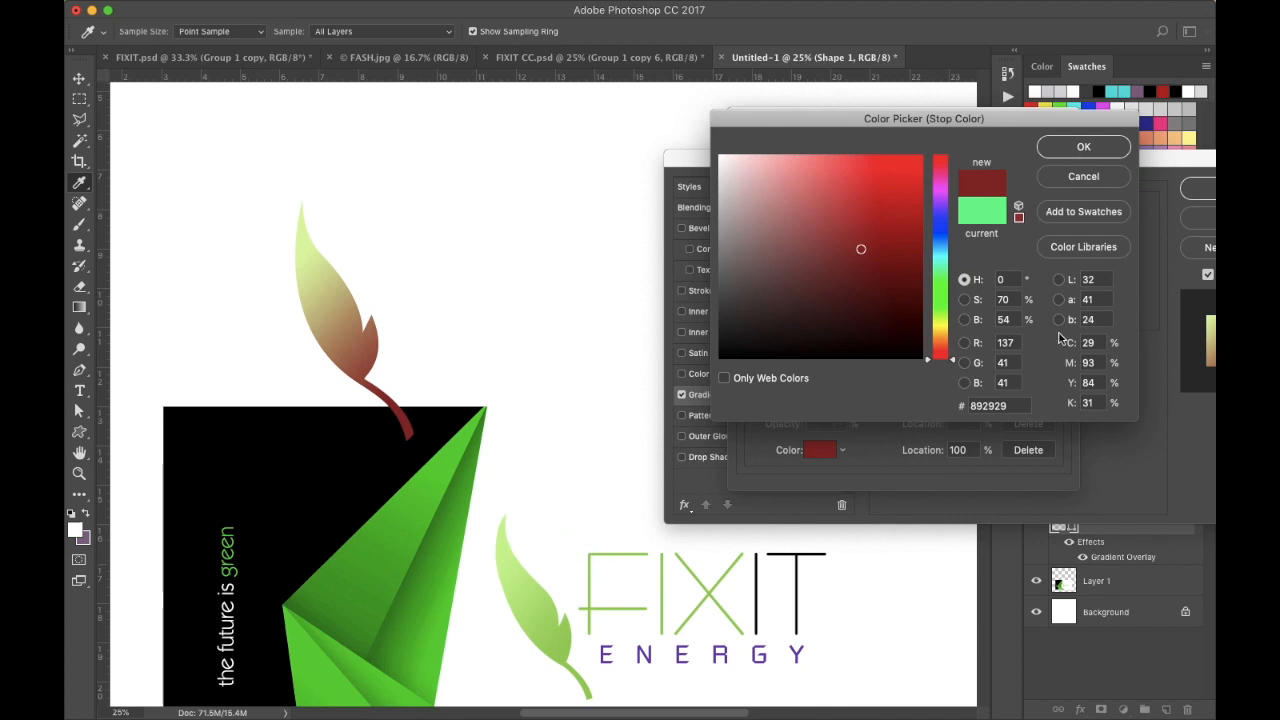
{"action": "left_click", "coordinate": [984, 218]}
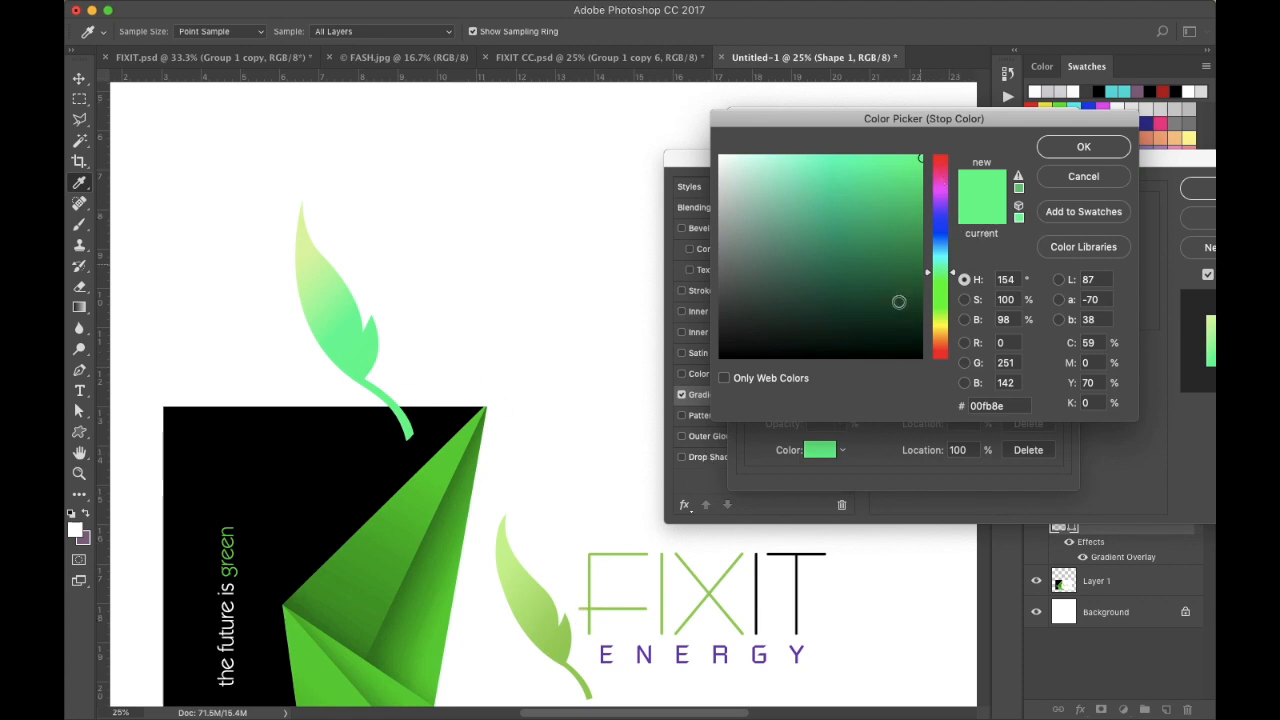
{"action": "left_click", "coordinate": [941, 314]}
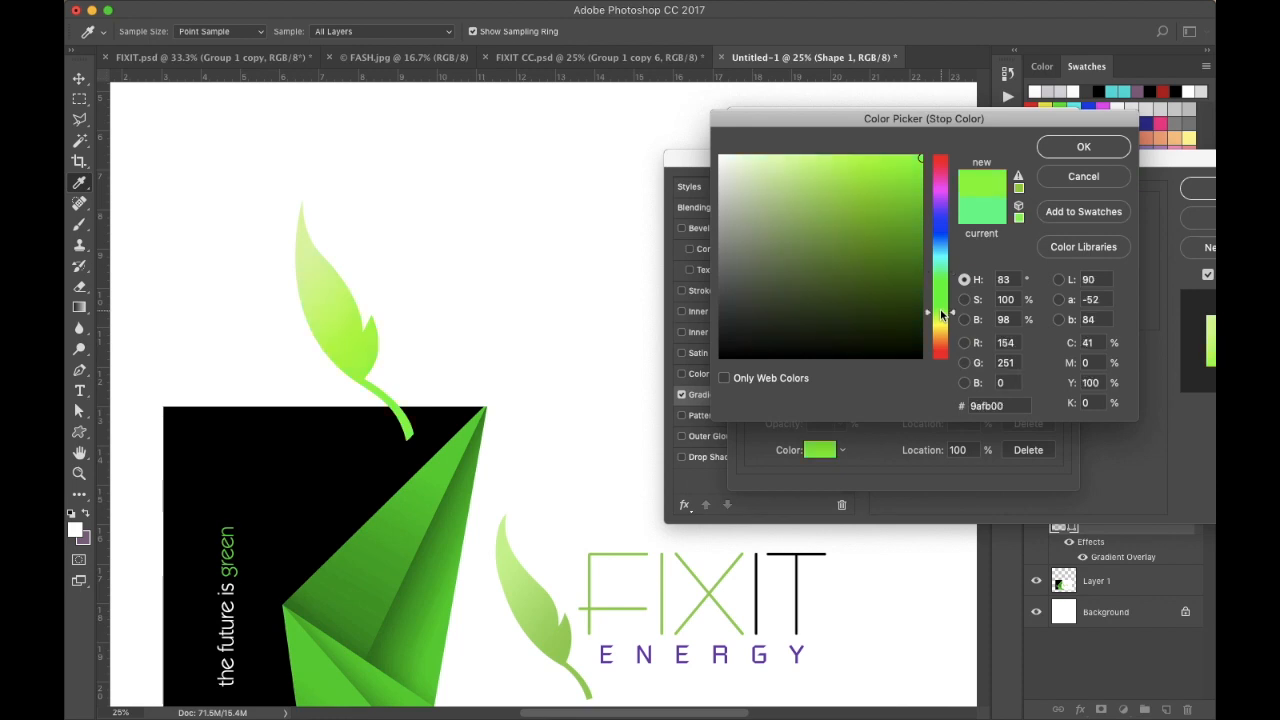
{"action": "left_click", "coordinate": [864, 170]}
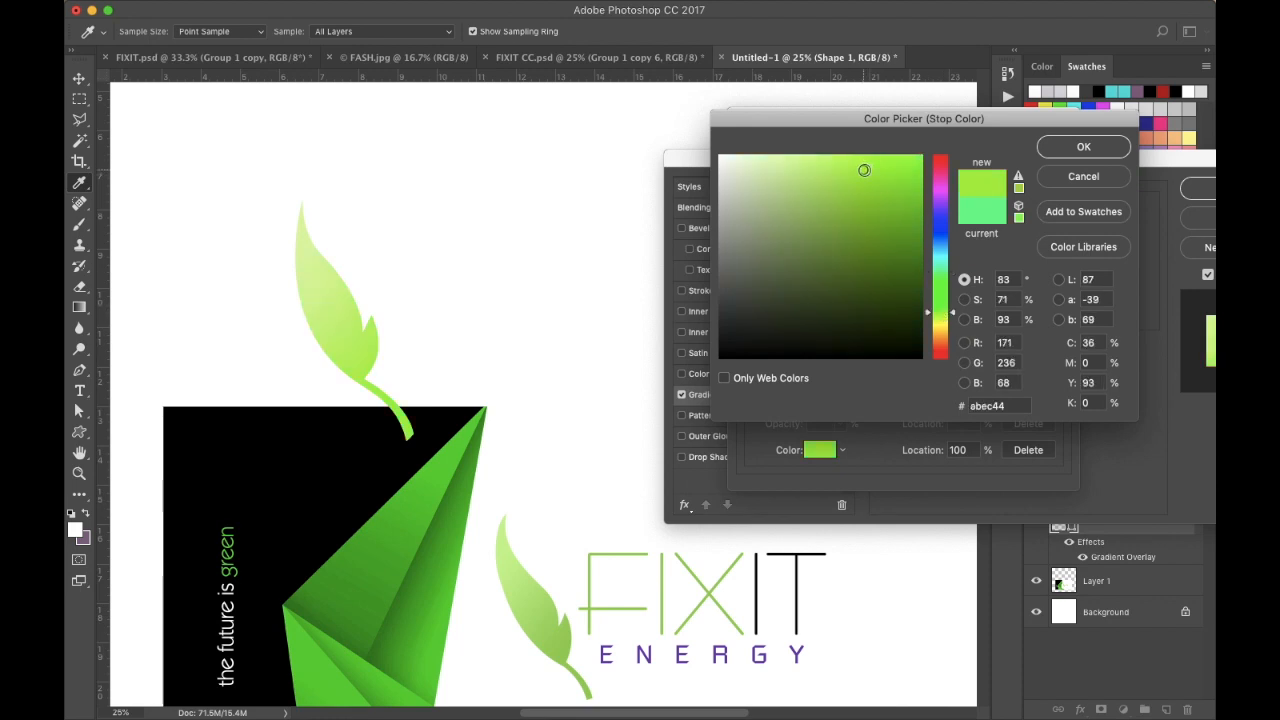
{"action": "left_click", "coordinate": [871, 190]}
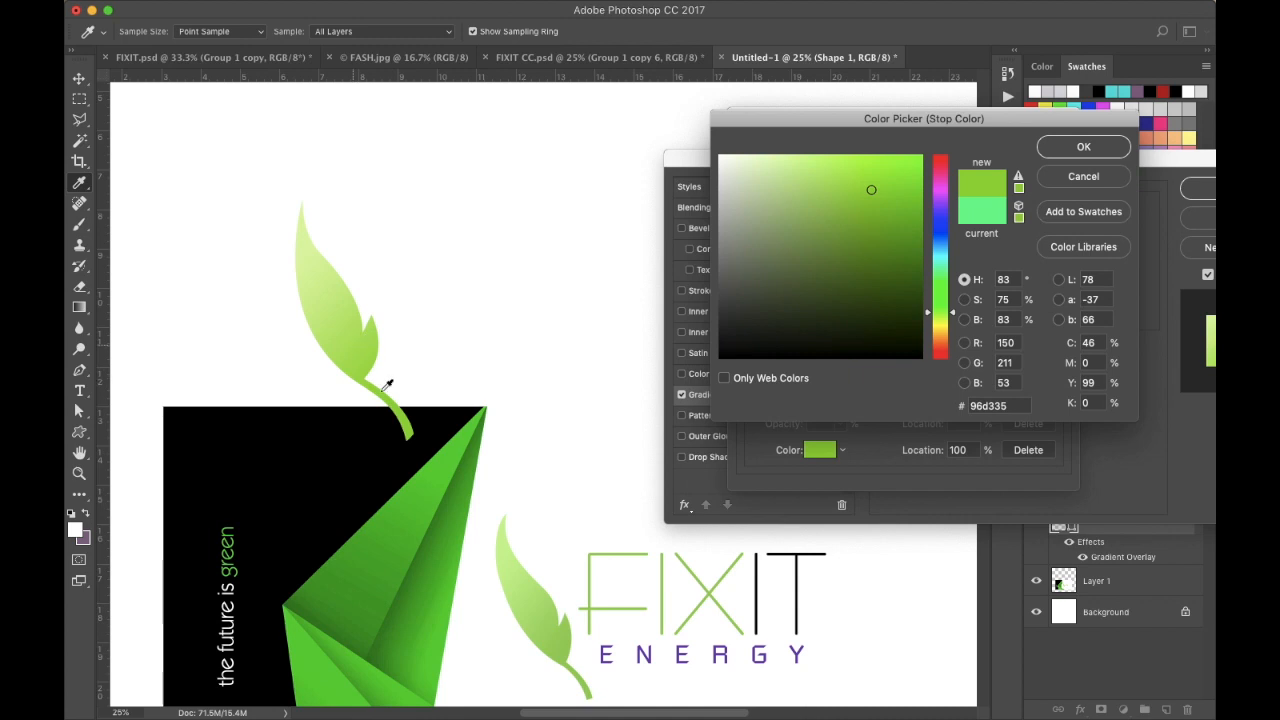
{"action": "left_click", "coordinate": [1084, 148]}
Accept the leaf's gradient overlay and move the leaf about 1.50 cm left and 0.64 cm up, with its stem at the card's upper edge
{"action": "left_click", "coordinate": [749, 383]}
{"action": "left_click", "coordinate": [820, 450]}
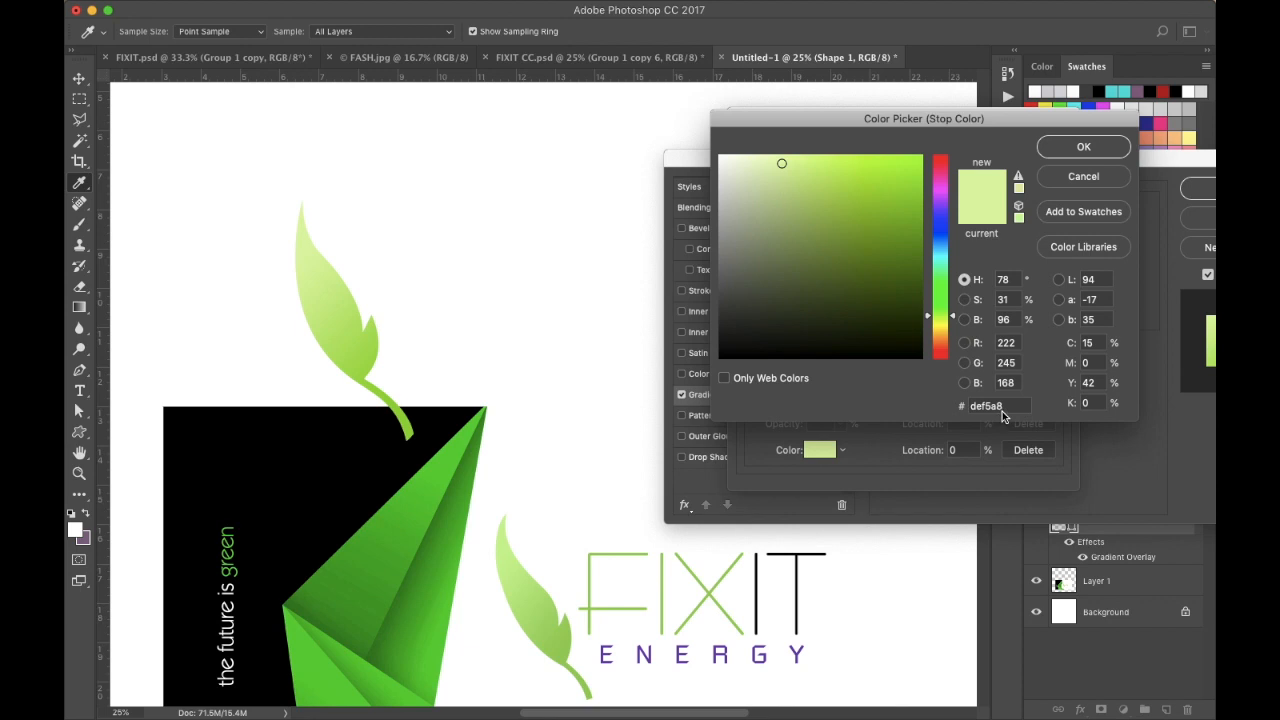
{"action": "left_click", "coordinate": [1084, 148]}
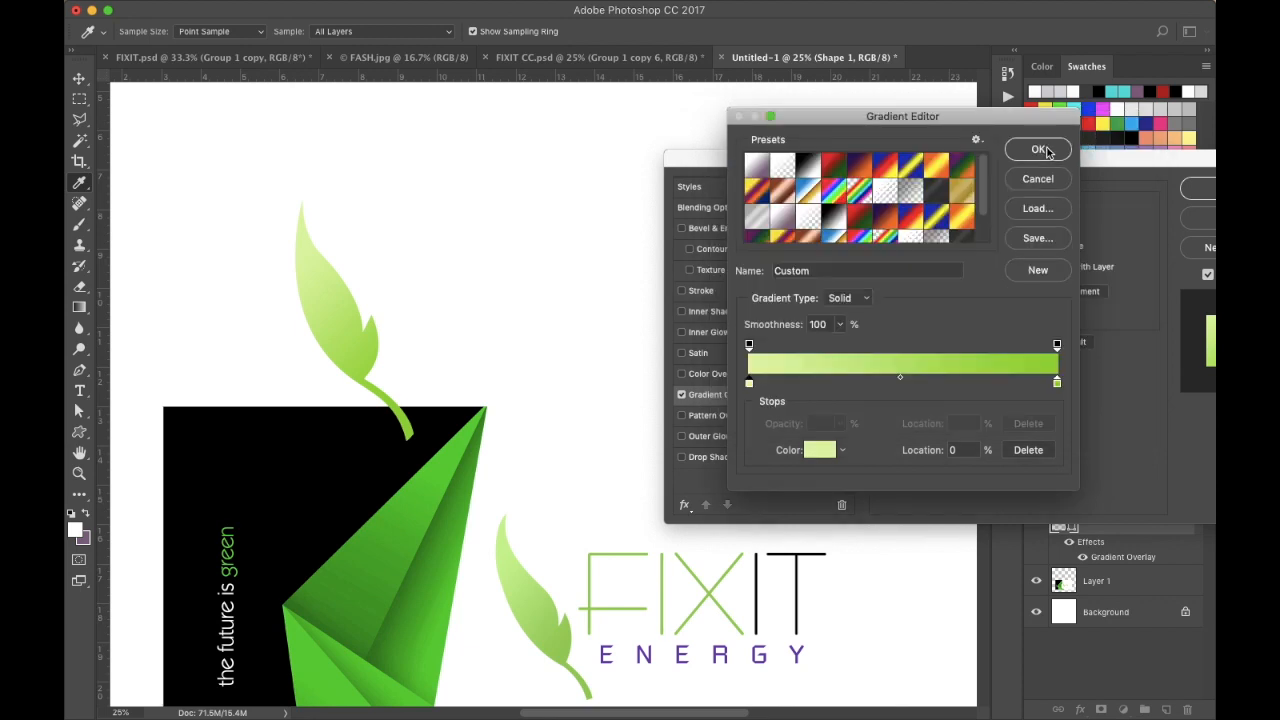
{"action": "left_click", "coordinate": [1046, 149]}
{"action": "left_click", "coordinate": [1194, 192]}
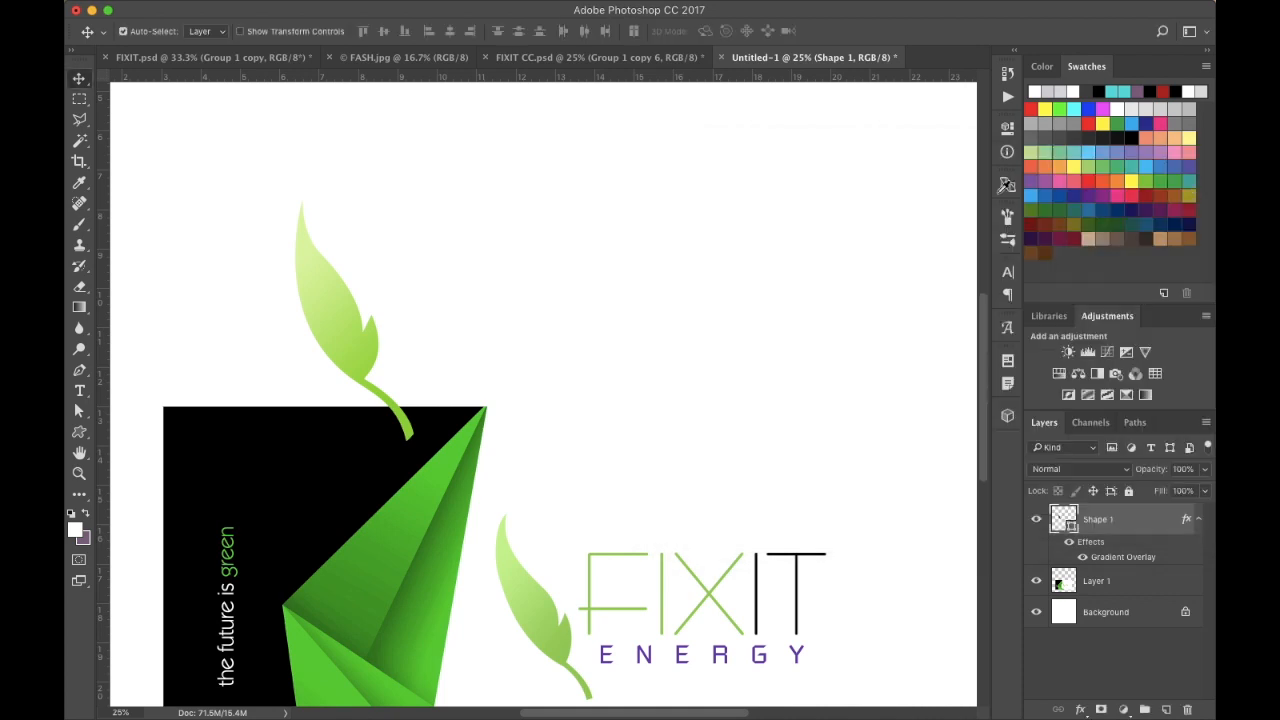
{"action": "left_click_drag", "start_coordinate": [346, 340], "coordinate": [289, 306]}
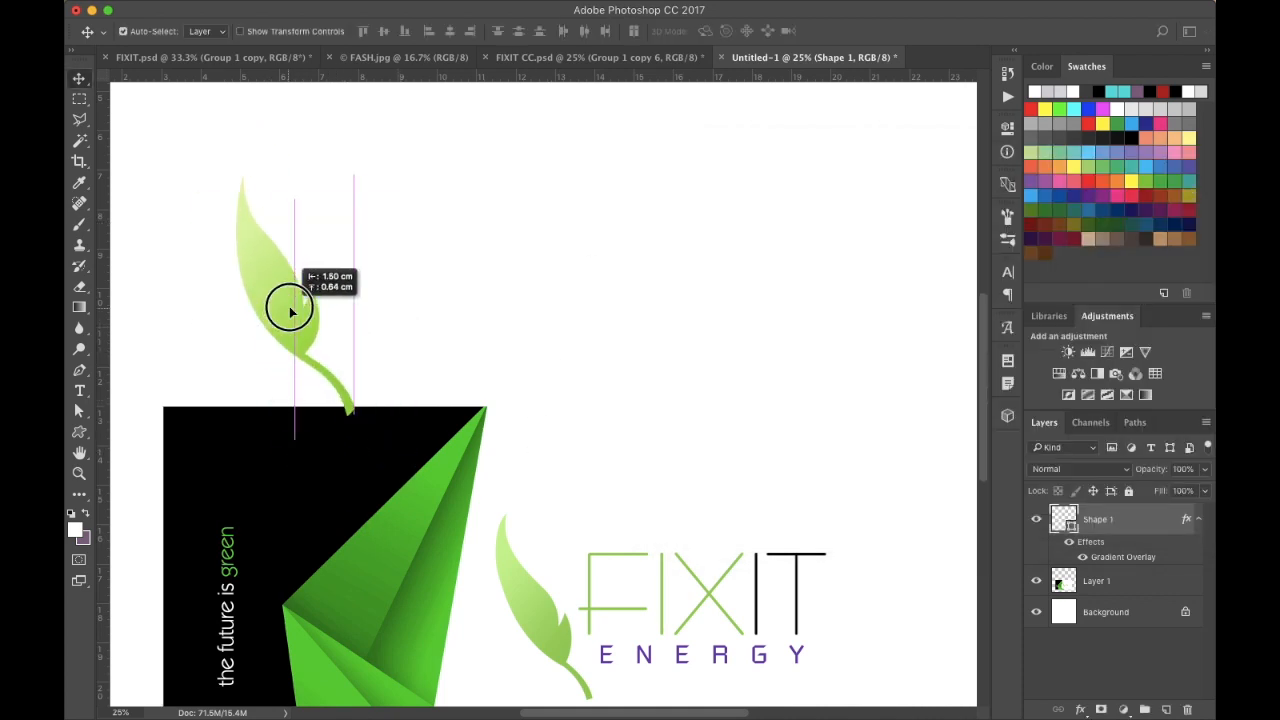
Add a text layer reading "FIXIT" beside the green vector leaf, above the card
{"action": "key", "text": "ctrl+minus"}
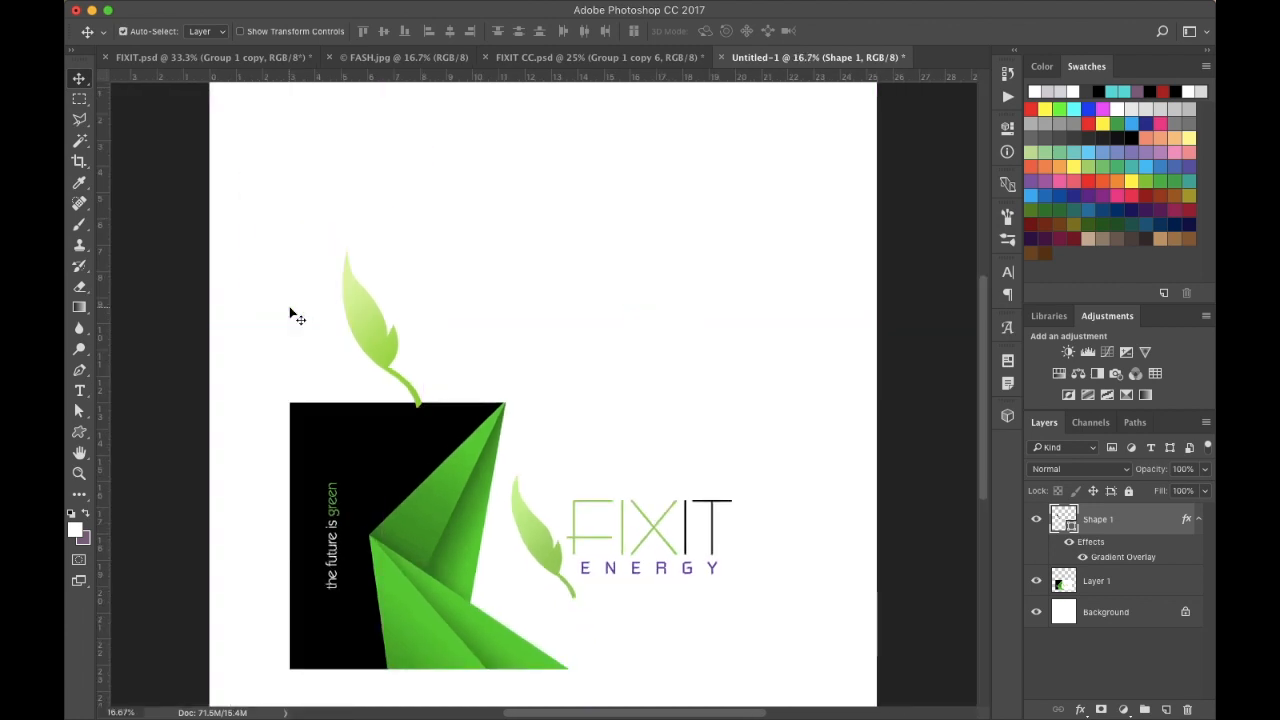
{"action": "left_click", "coordinate": [81, 391]}
{"action": "left_click", "coordinate": [448, 323]}
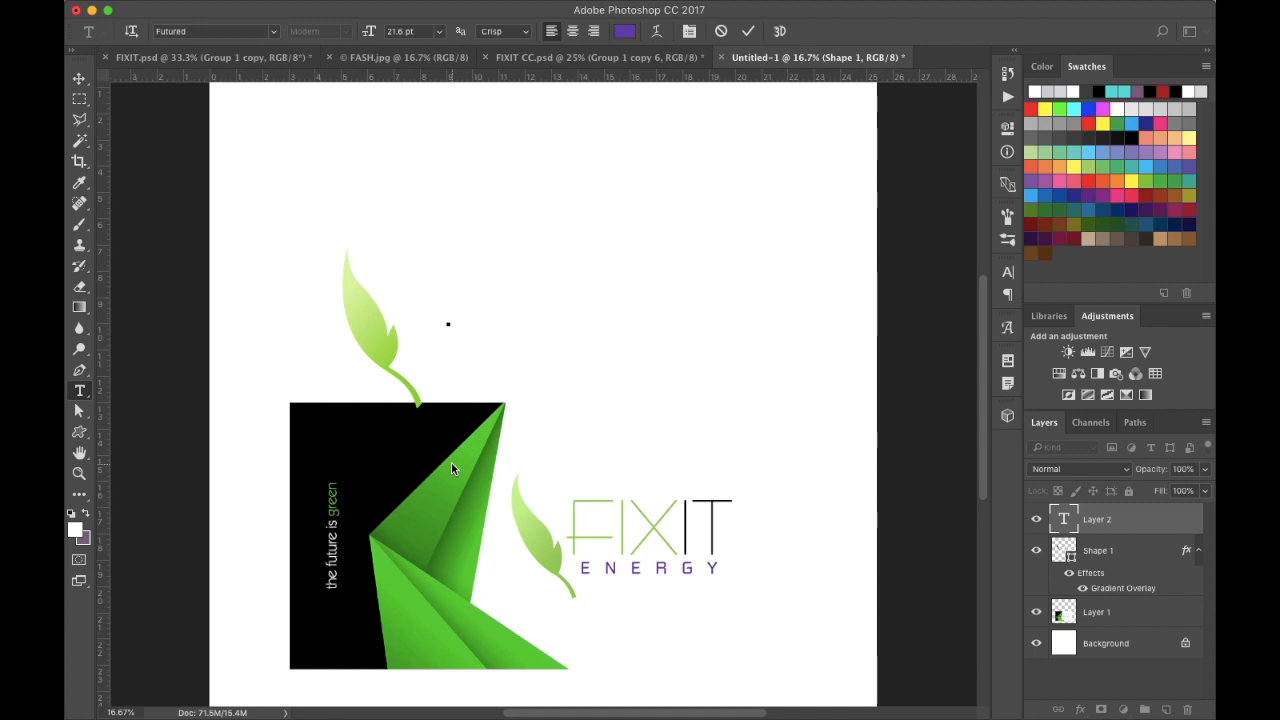
{"action": "type", "text": "FIX"}
{"action": "type", "text": "IT"}
{"action": "left_click", "coordinate": [79, 78]}
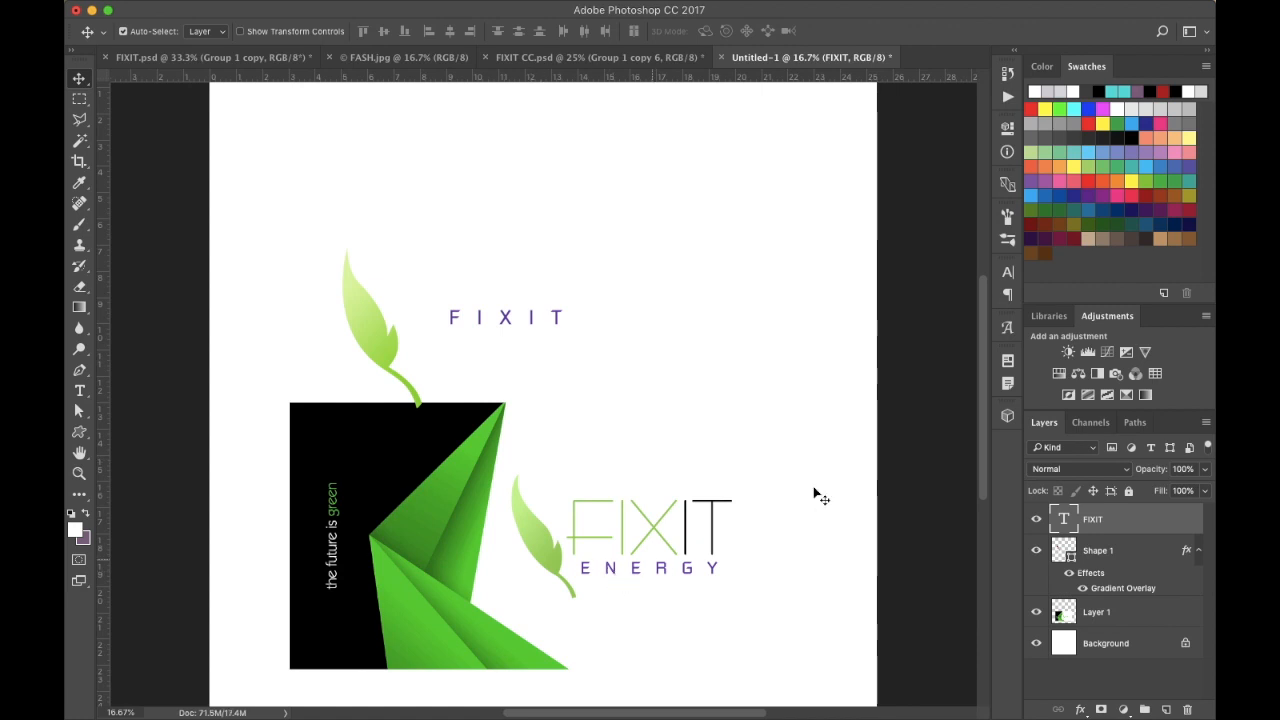
Change the font of the FIXIT text to Konkord-Retro
{"action": "left_click", "coordinate": [1007, 273]}
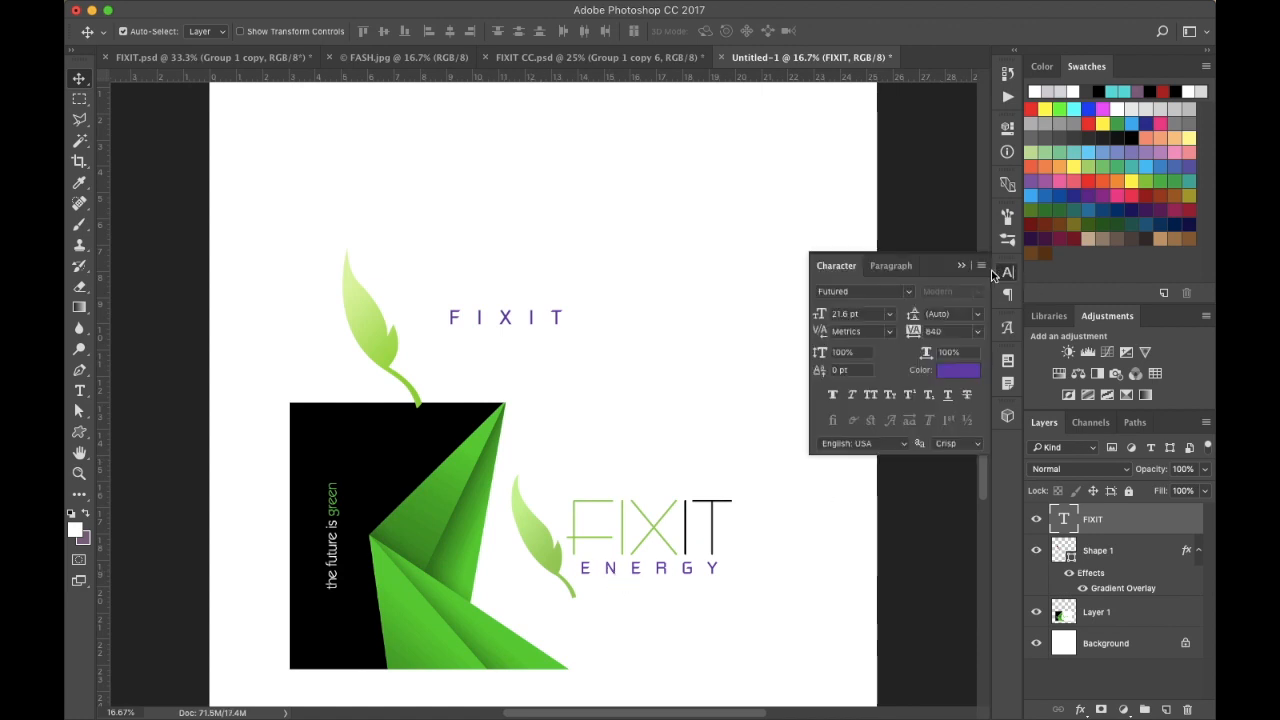
{"action": "left_click", "coordinate": [909, 294]}
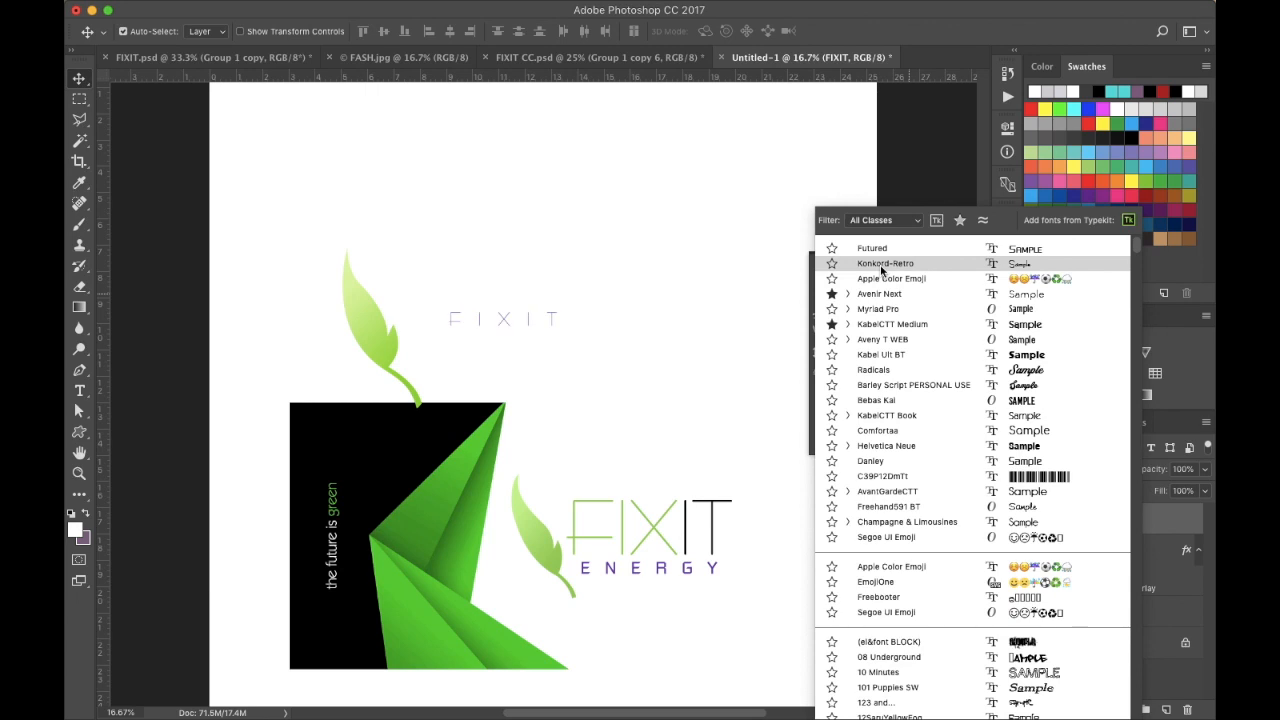
{"action": "left_click", "coordinate": [882, 264]}
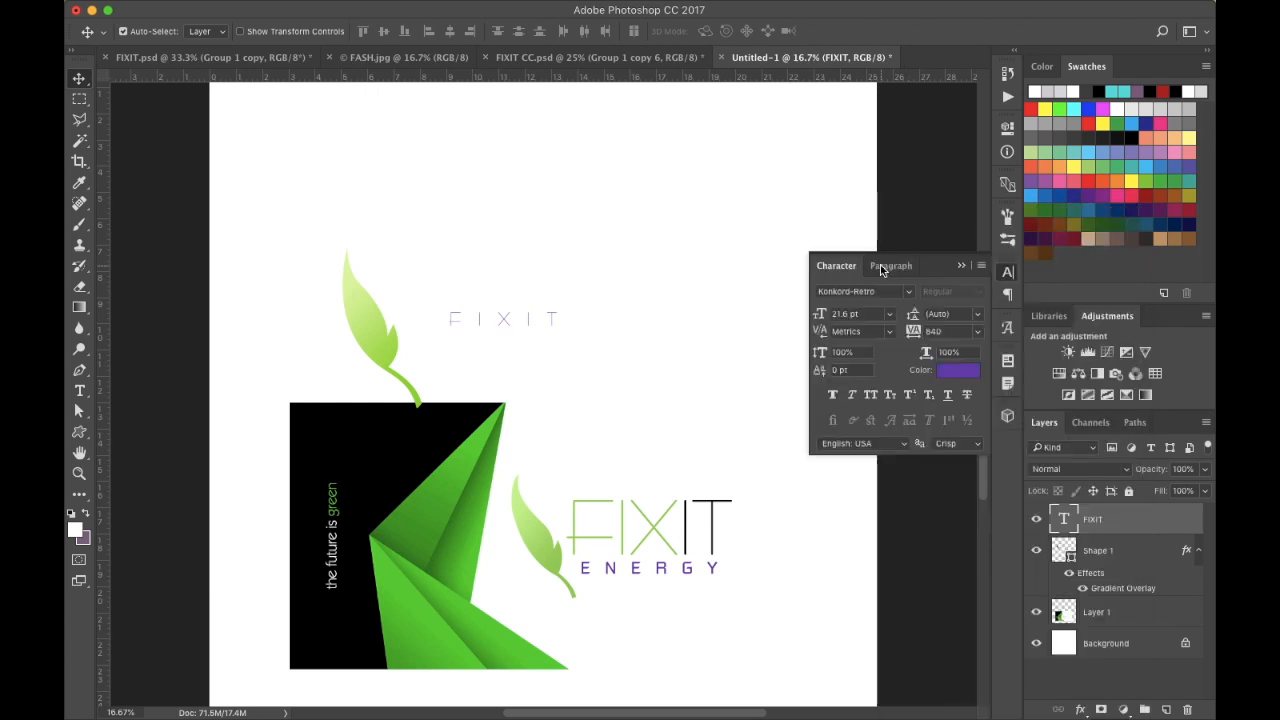
Scale the FIXIT text up to about 185% and set its tracking to 80
{"action": "key", "text": "super+t"}
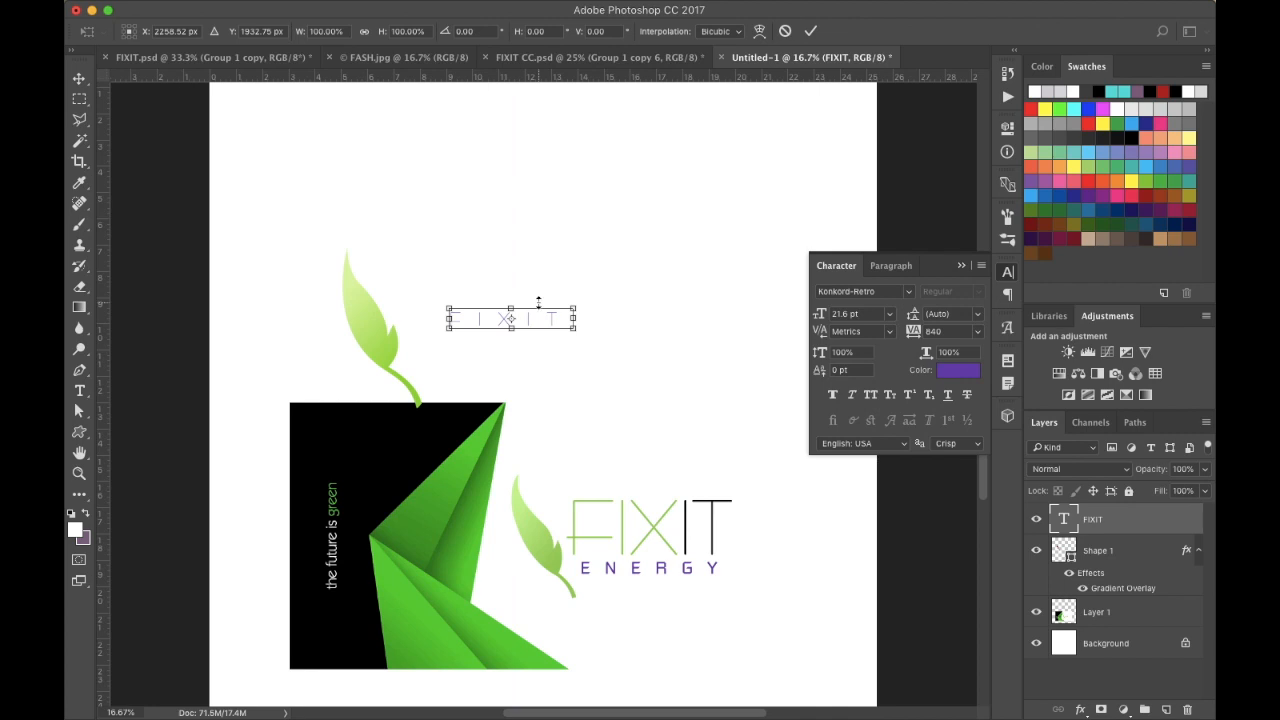
{"action": "left_click_drag", "start_coordinate": [575, 328], "coordinate": [673, 397]}
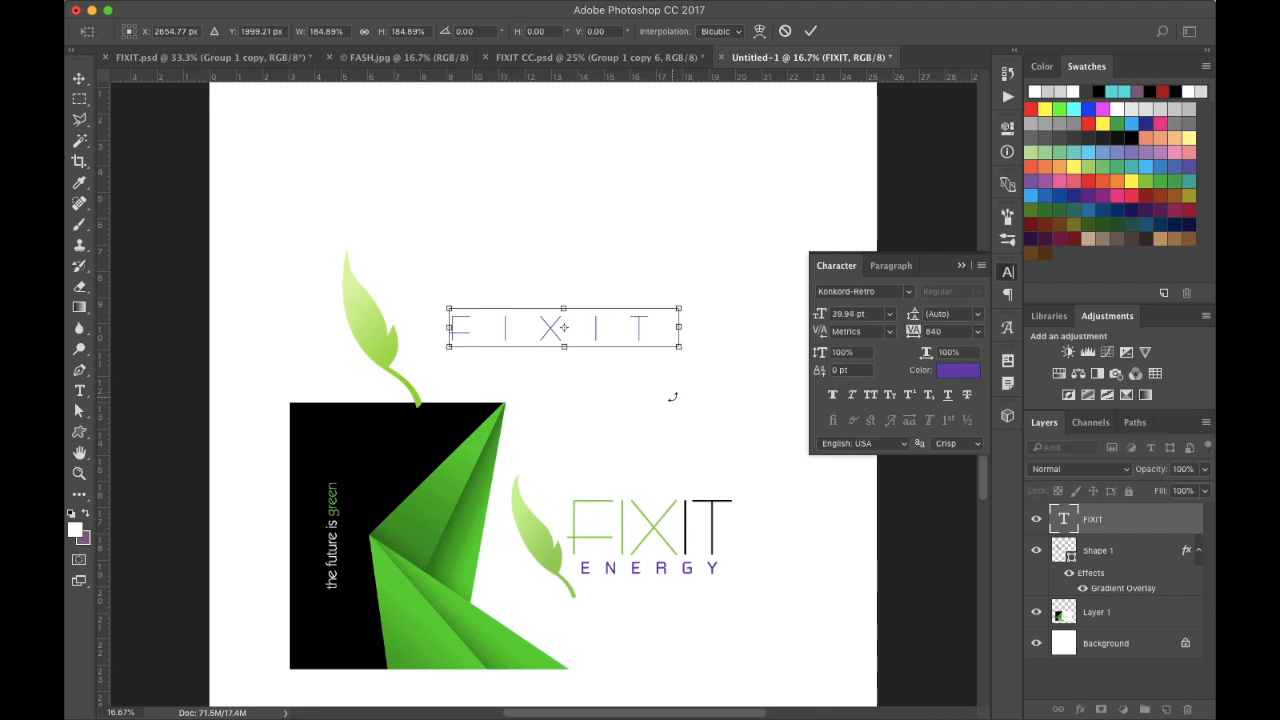
{"action": "key", "text": "Return"}
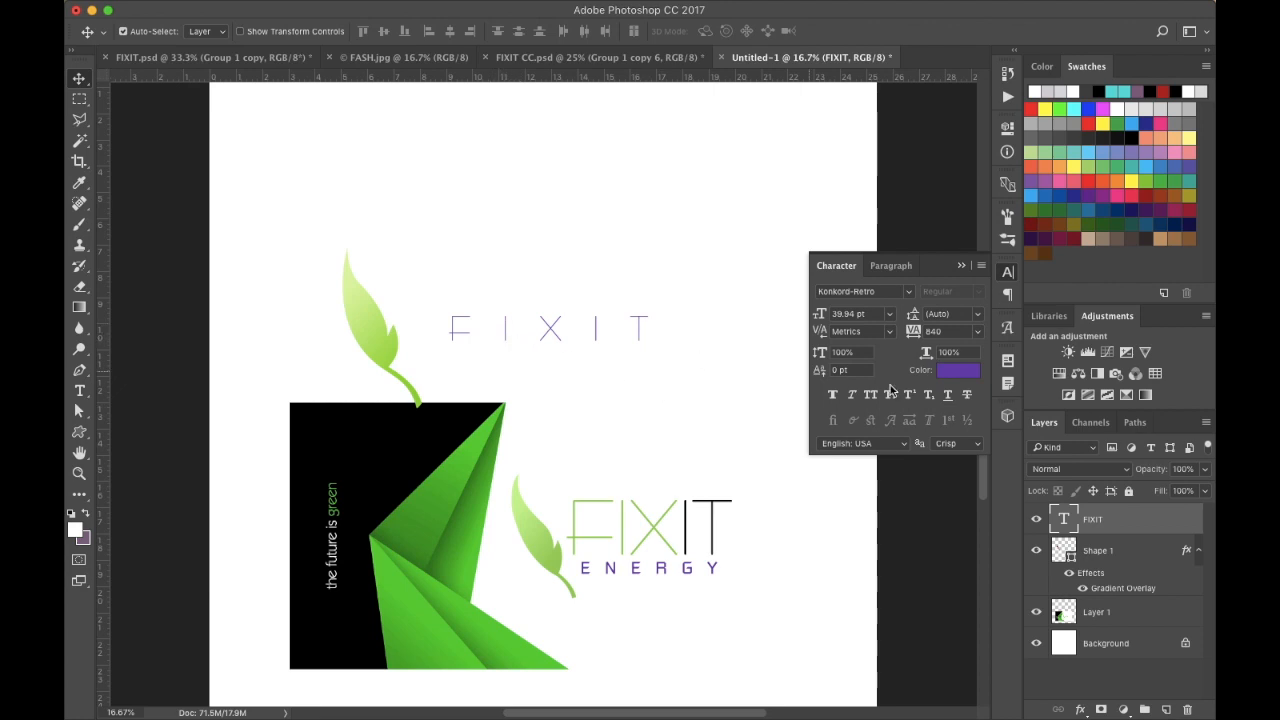
{"action": "left_click_drag", "start_coordinate": [914, 337], "coordinate": [886, 340]}
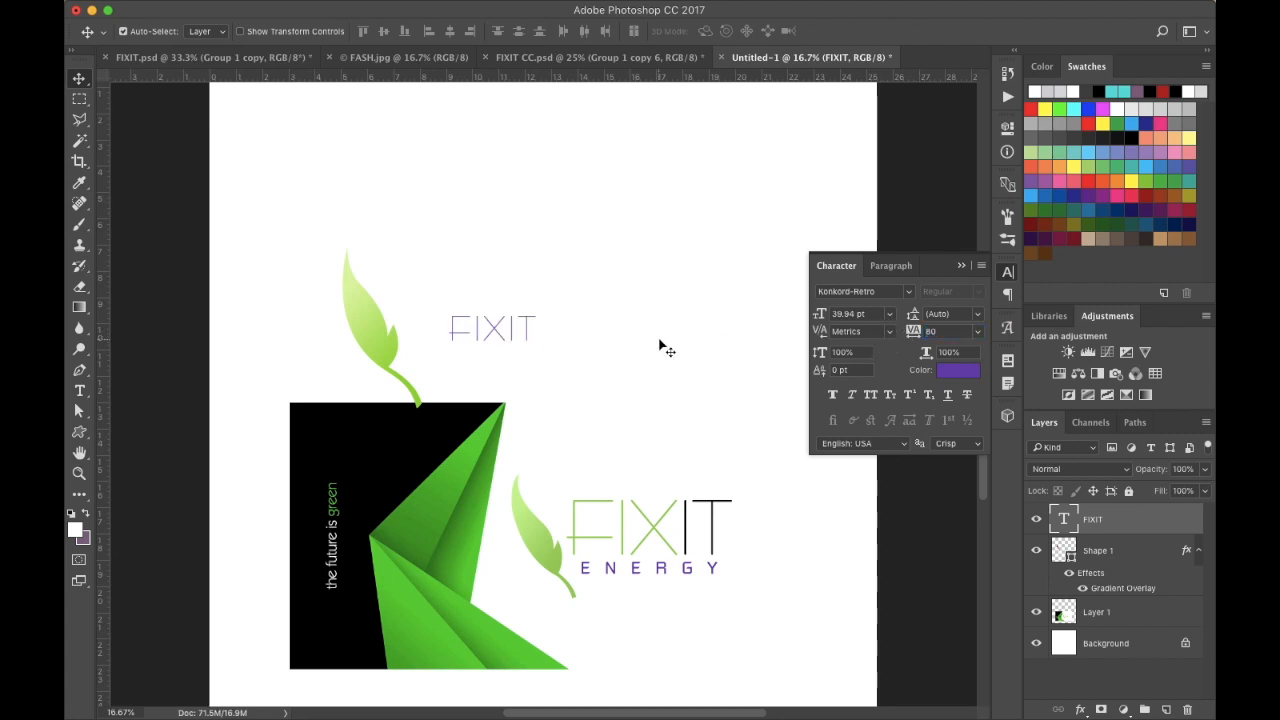
Enlarge the FIXIT text proportionally to about 234% and place it close beside the vector leaf
{"action": "key", "text": "super+t"}
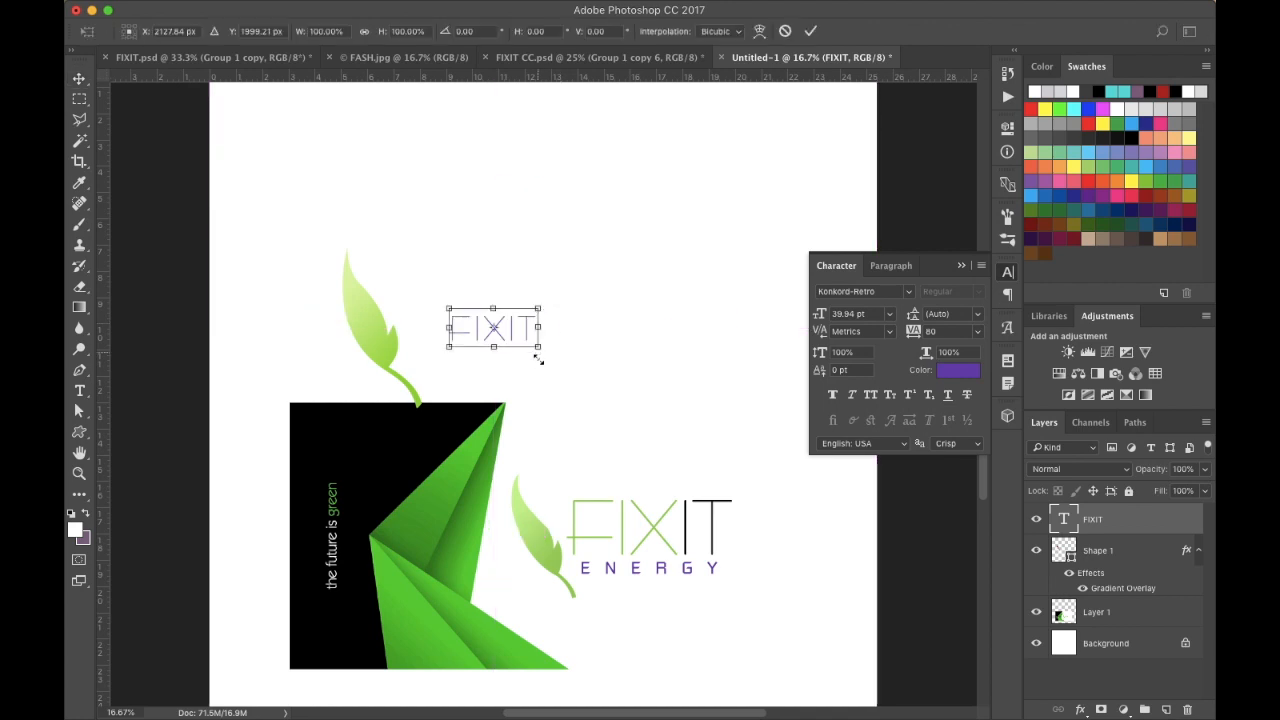
{"action": "left_click_drag", "start_coordinate": [538, 347], "coordinate": [646, 436]}
{"action": "left_click_drag", "start_coordinate": [537, 383], "coordinate": [494, 338]}
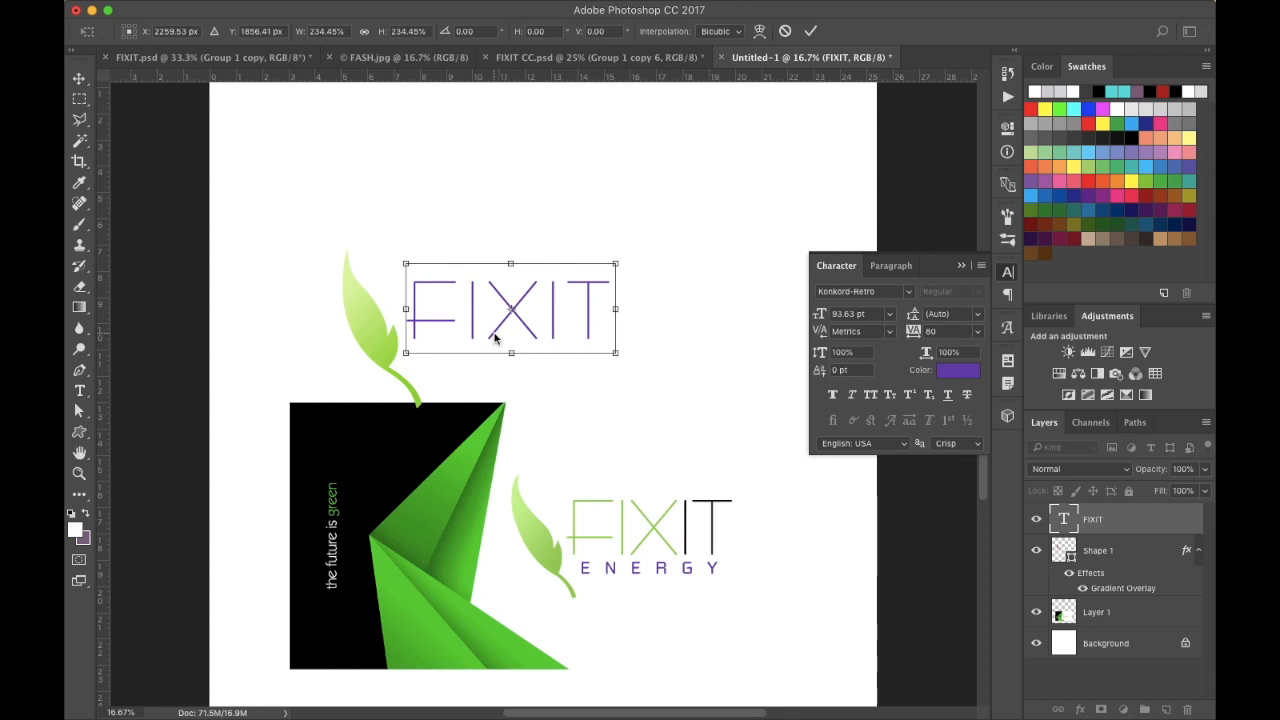
{"action": "key", "text": "Return"}
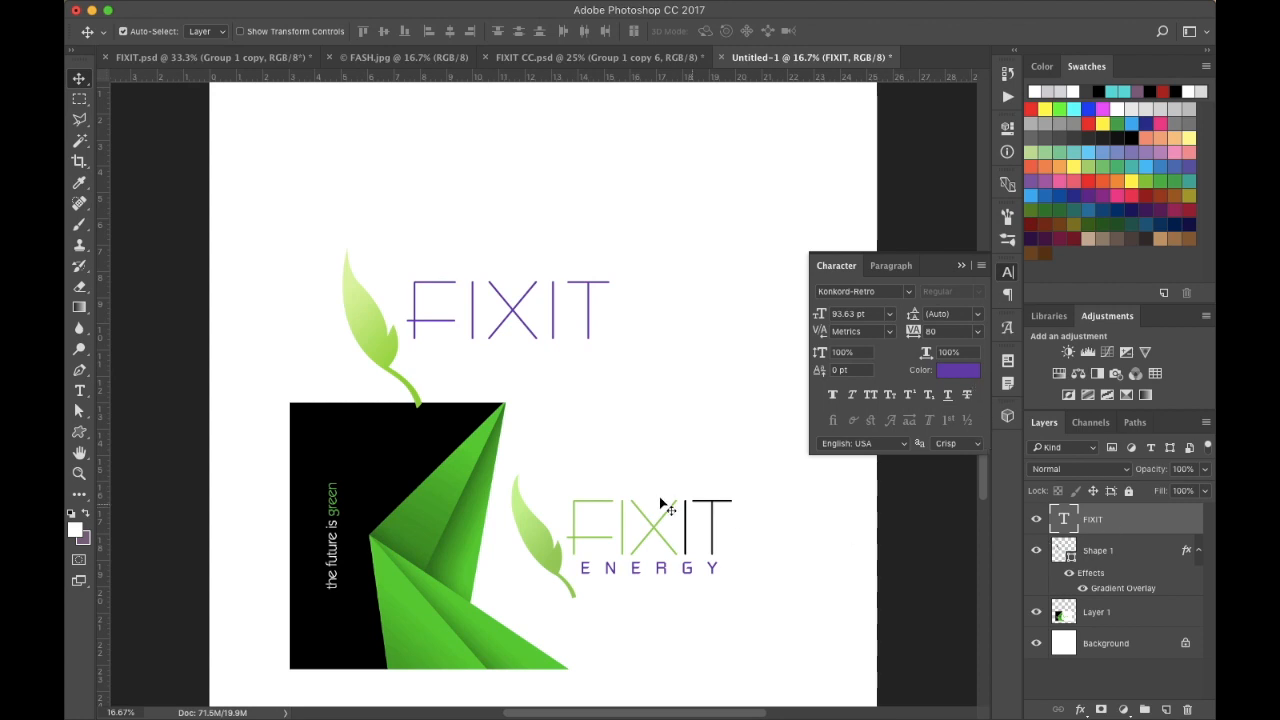
Colour the letters "FIX" green #a9dc53, sampled from the lower part of the vector leaf
{"action": "left_click", "coordinate": [81, 394]}
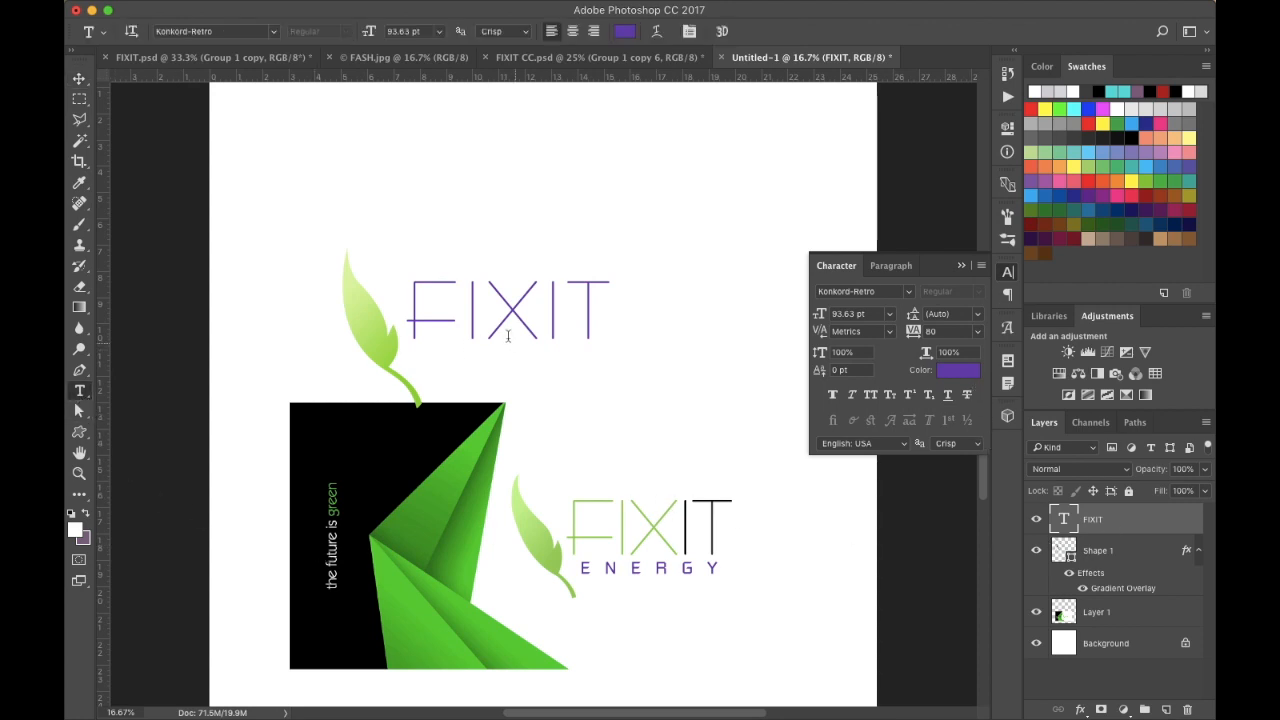
{"action": "left_click_drag", "start_coordinate": [546, 318], "coordinate": [417, 317]}
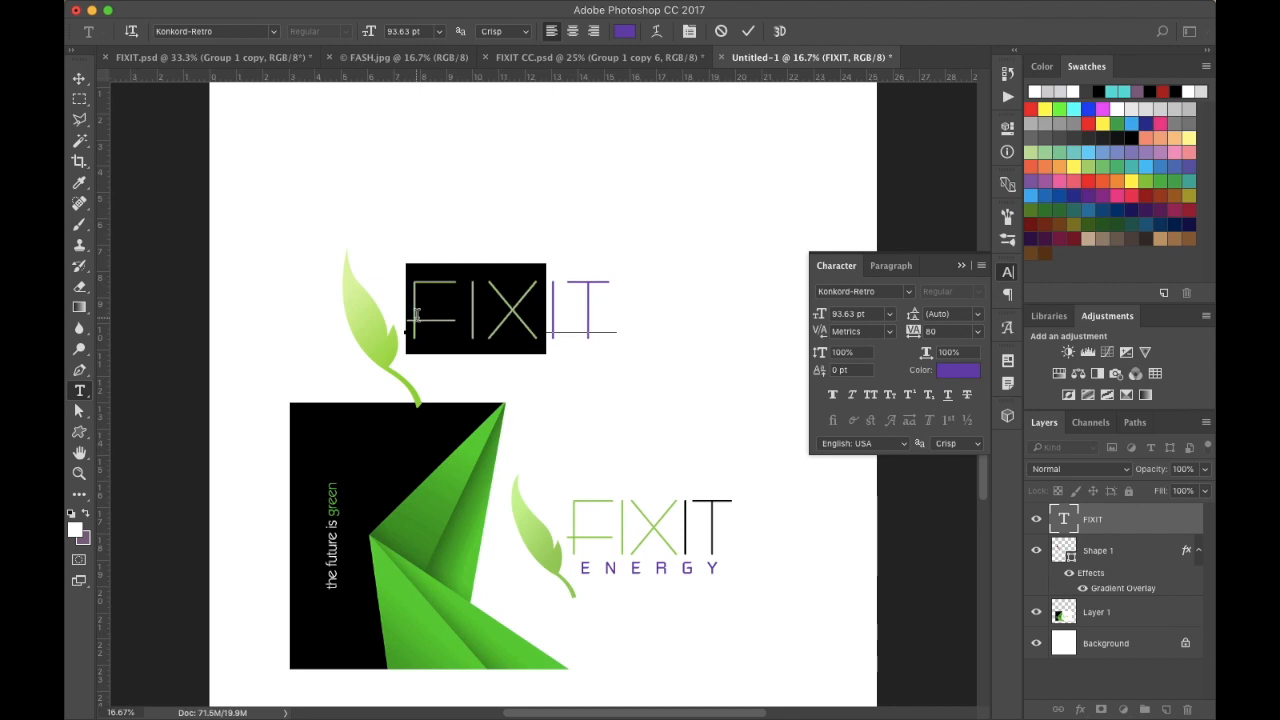
{"action": "left_click", "coordinate": [962, 372]}
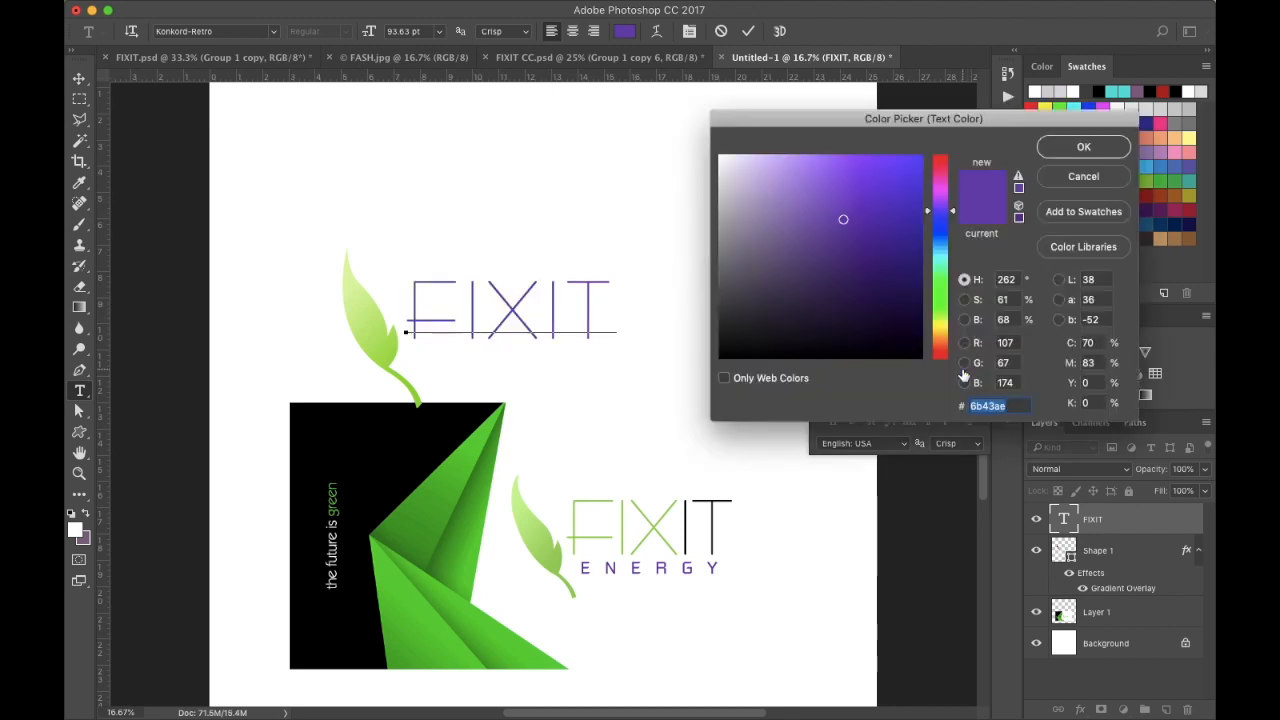
{"action": "left_click", "coordinate": [376, 326]}
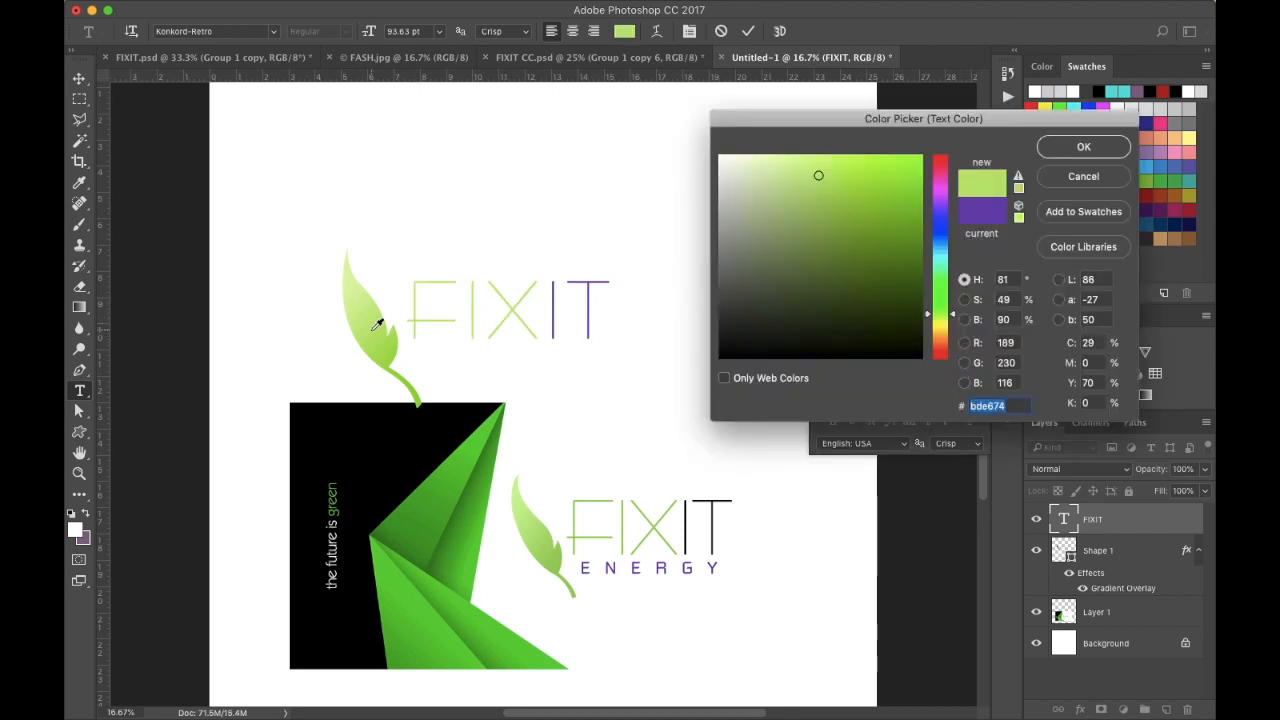
{"action": "left_click", "coordinate": [390, 348]}
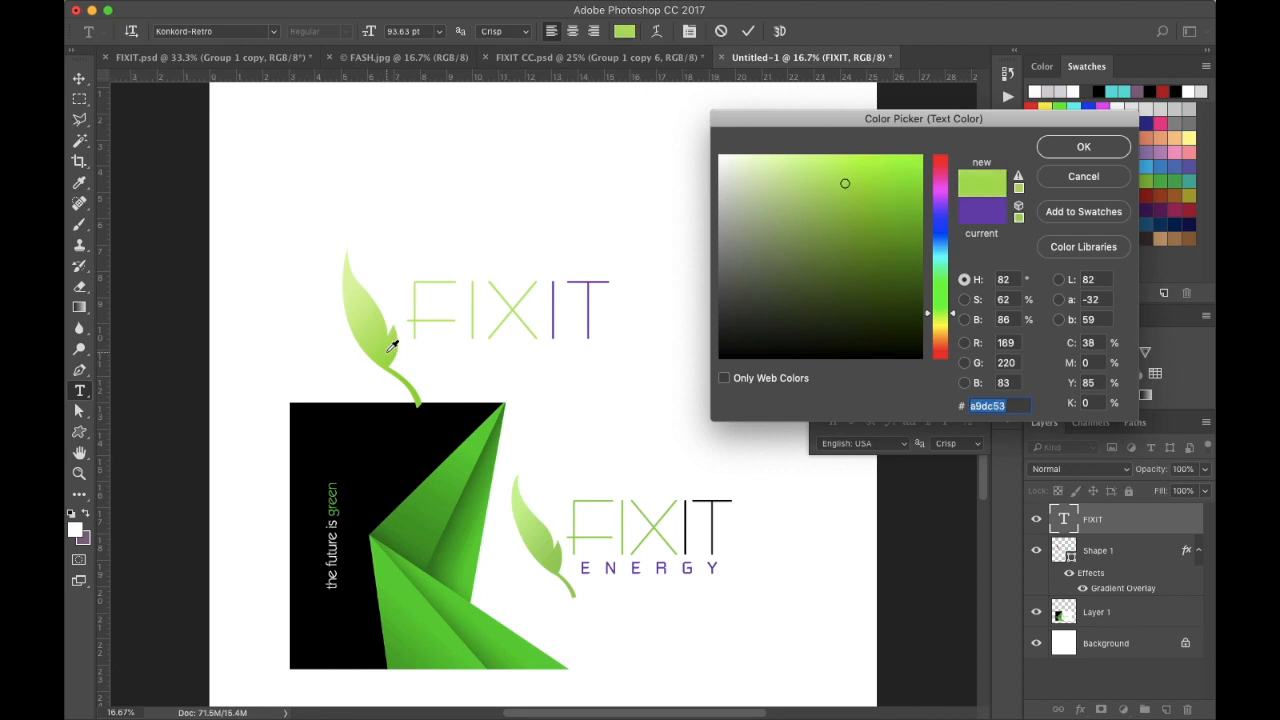
{"action": "left_click", "coordinate": [1096, 147]}
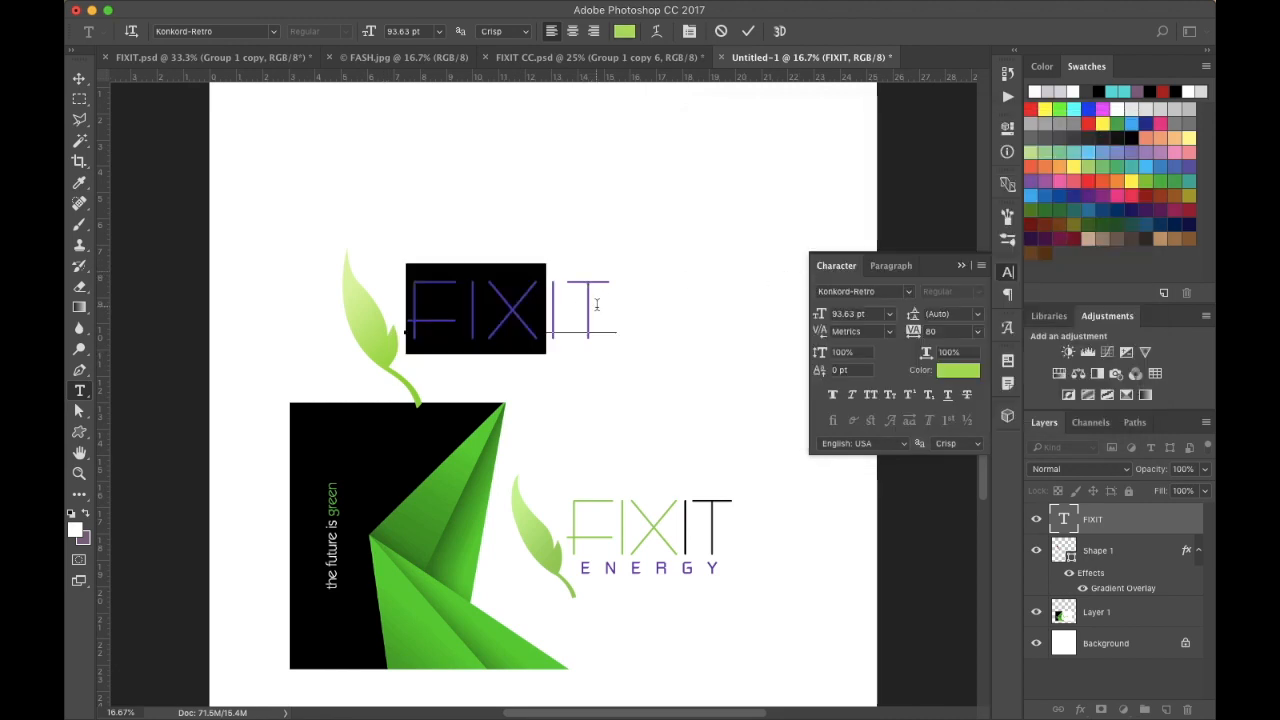
Colour the letters "IT" of the FIXIT text black #000000 and commit the text edit
{"action": "left_click_drag", "start_coordinate": [548, 317], "coordinate": [634, 320]}
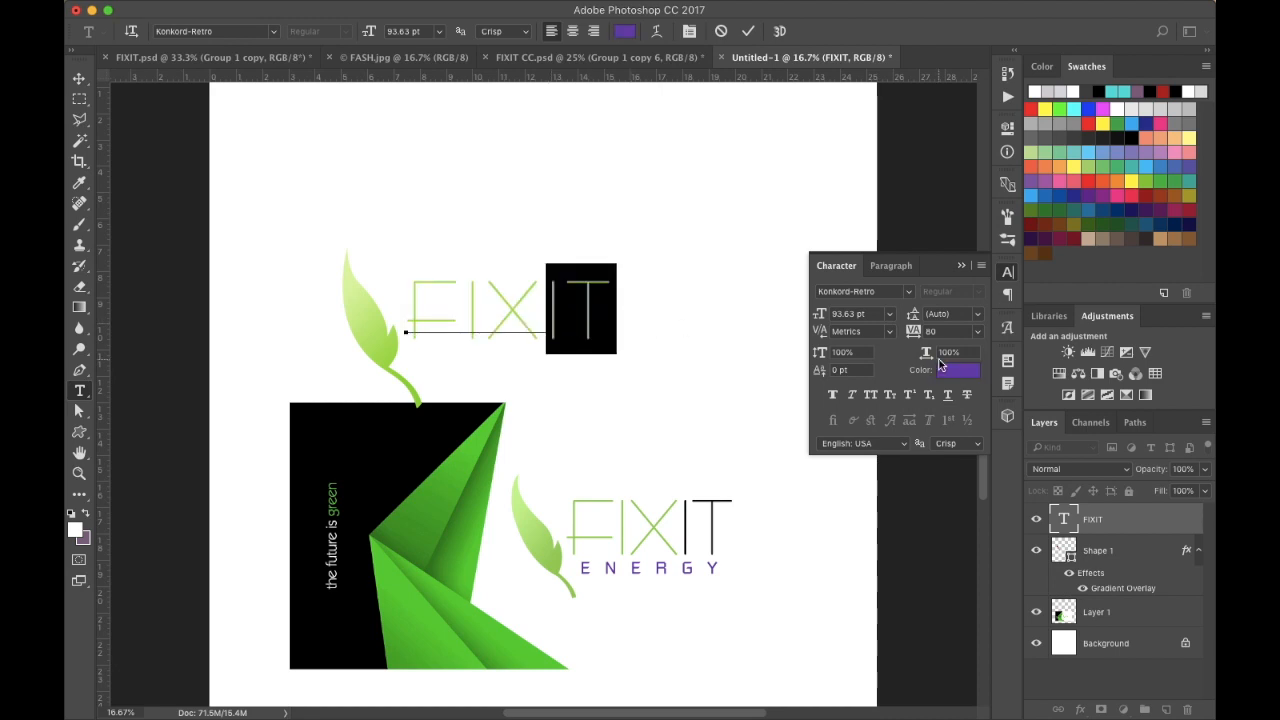
{"action": "left_click", "coordinate": [955, 374]}
{"action": "left_click_drag", "start_coordinate": [752, 322], "coordinate": [697, 401]}
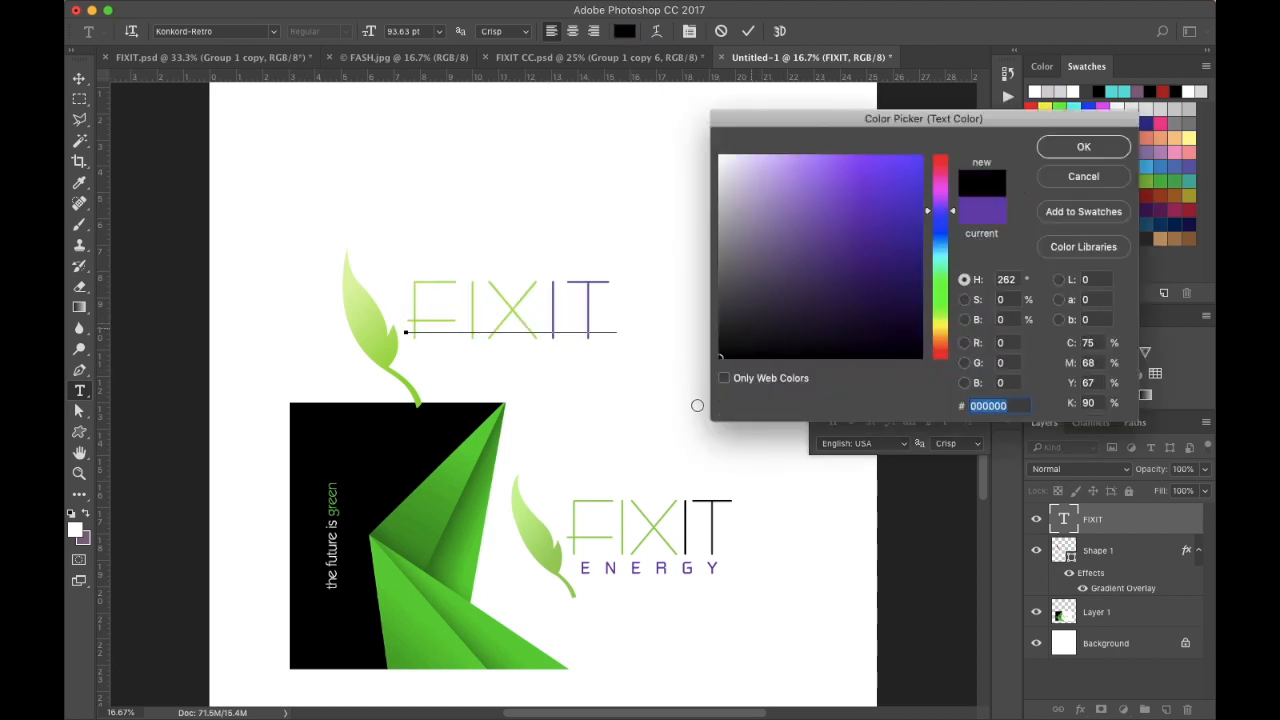
{"action": "left_click", "coordinate": [1086, 150]}
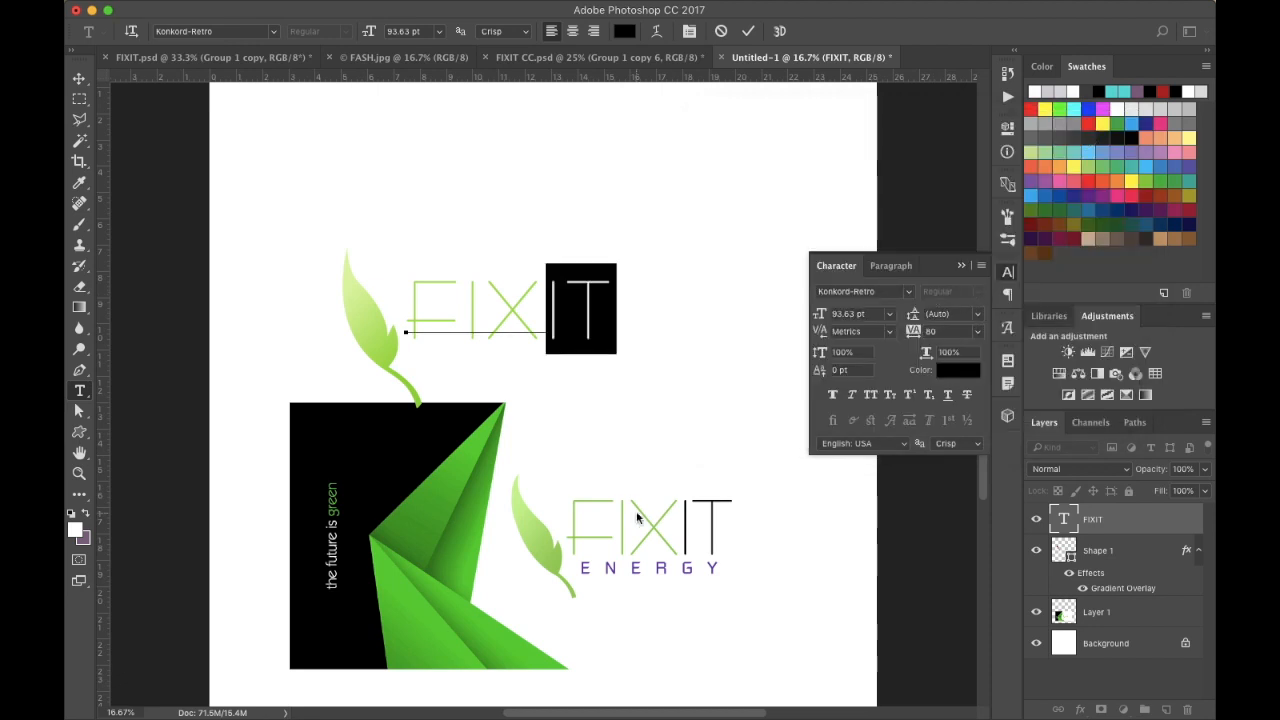
{"action": "key", "text": "super+Return"}
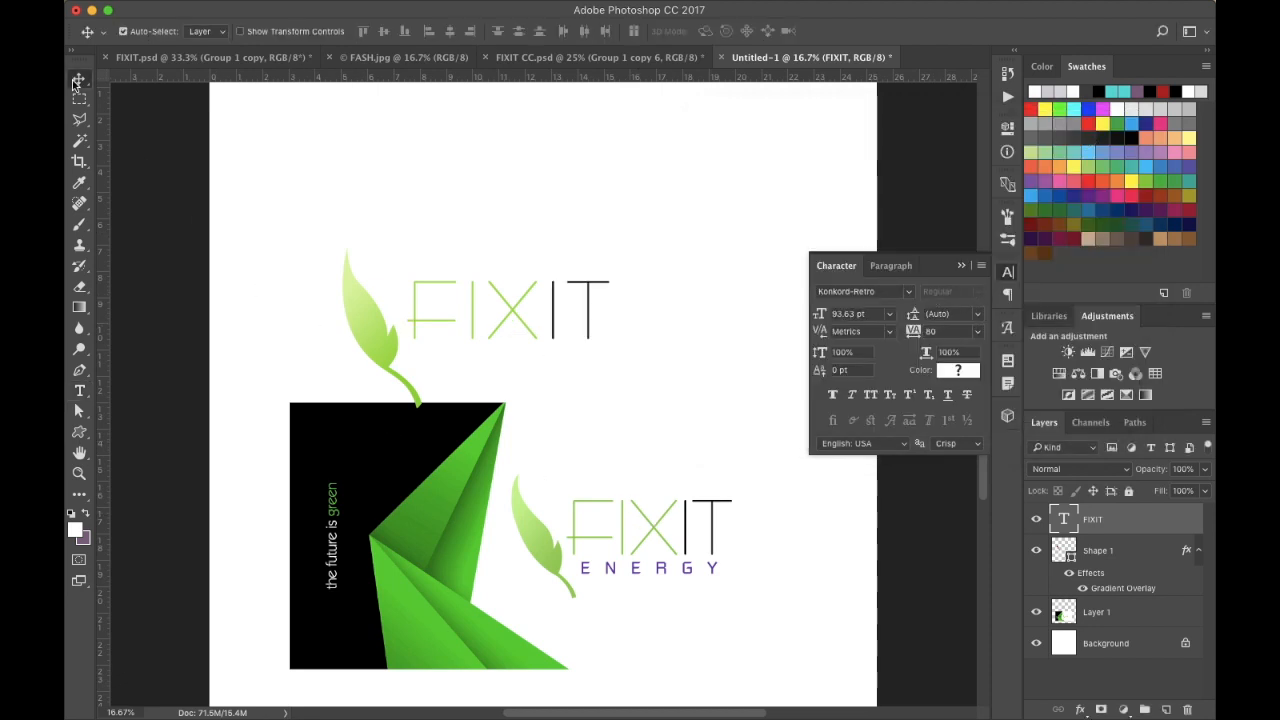
Add a new text layer reading "ENERGY" directly below the enlarged FIXIT text beside the vector leaf
{"action": "left_click", "coordinate": [80, 390]}
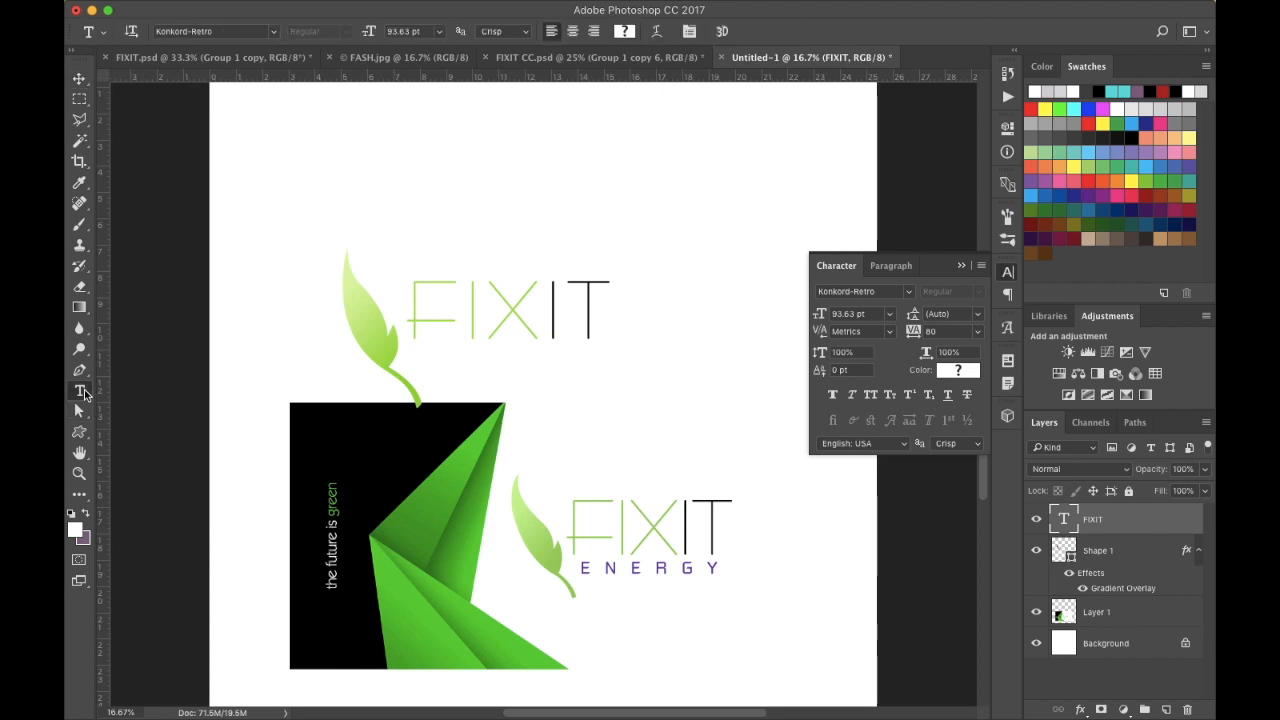
{"action": "left_click", "coordinate": [432, 366]}
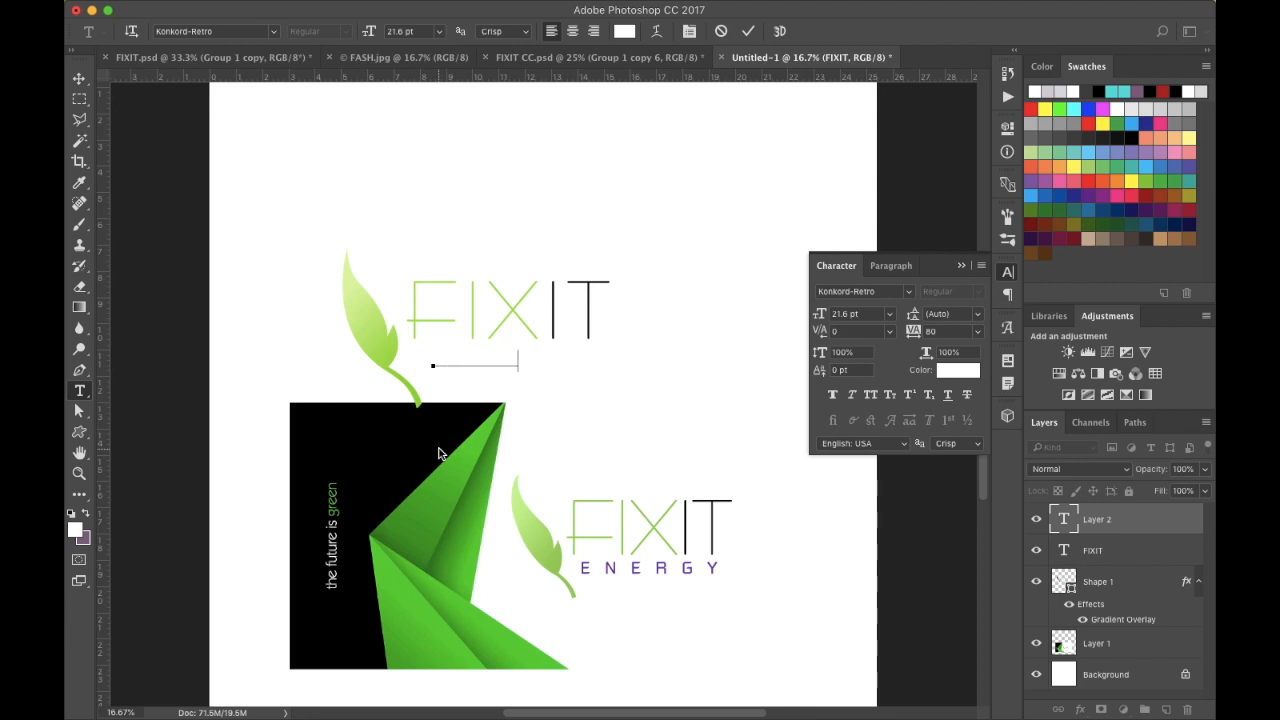
{"action": "left_click", "coordinate": [86, 83]}
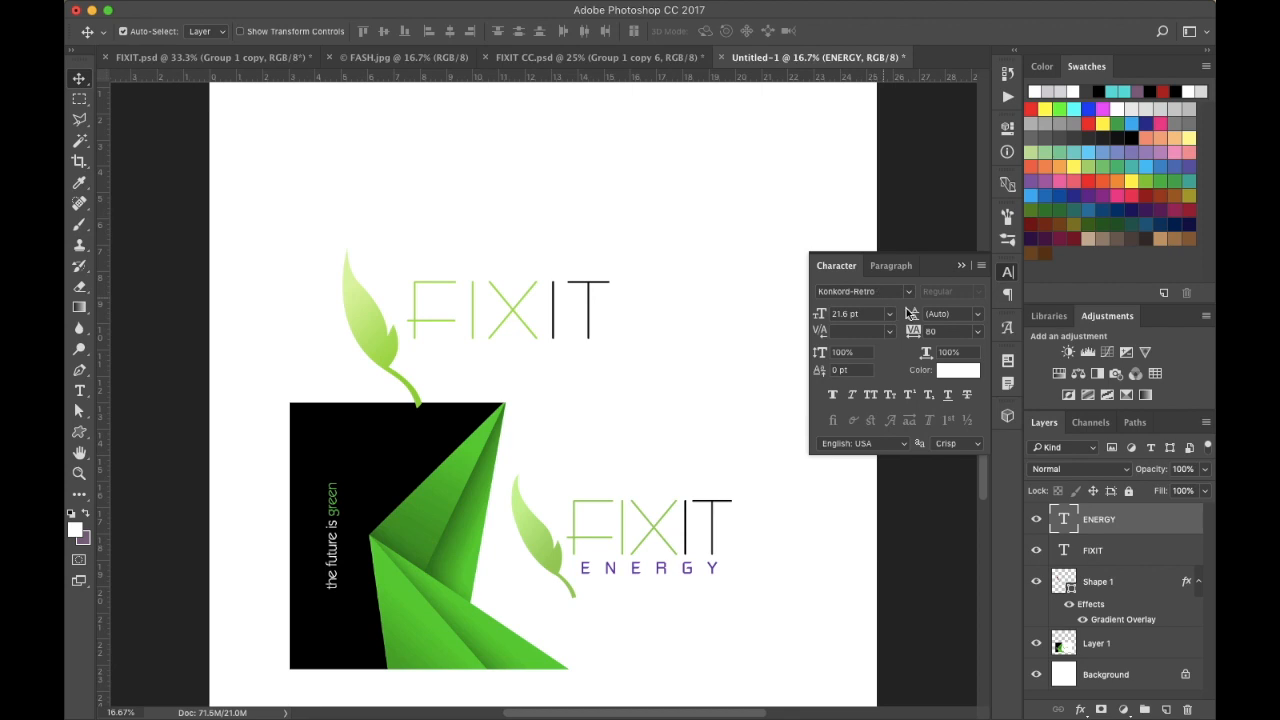
Colour the ENERGY text purple #7008a1
{"action": "left_click", "coordinate": [959, 372]}
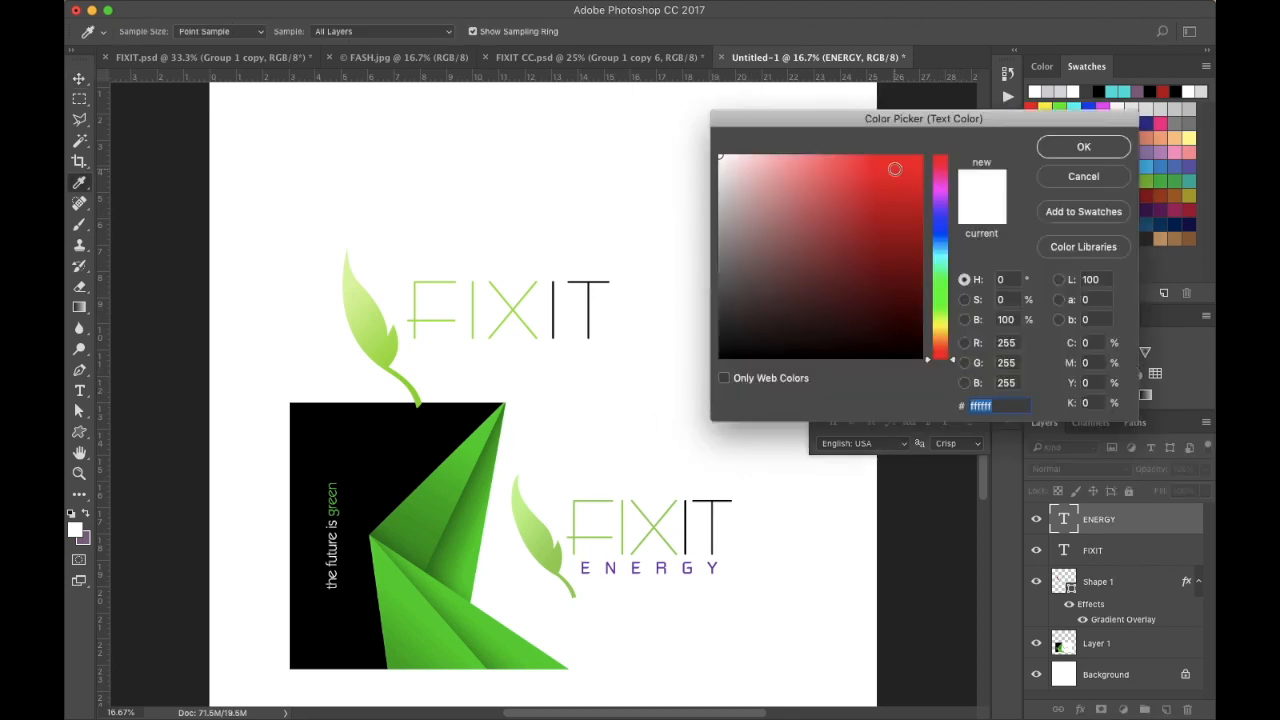
{"action": "left_click", "coordinate": [944, 192]}
{"action": "left_click", "coordinate": [899, 198]}
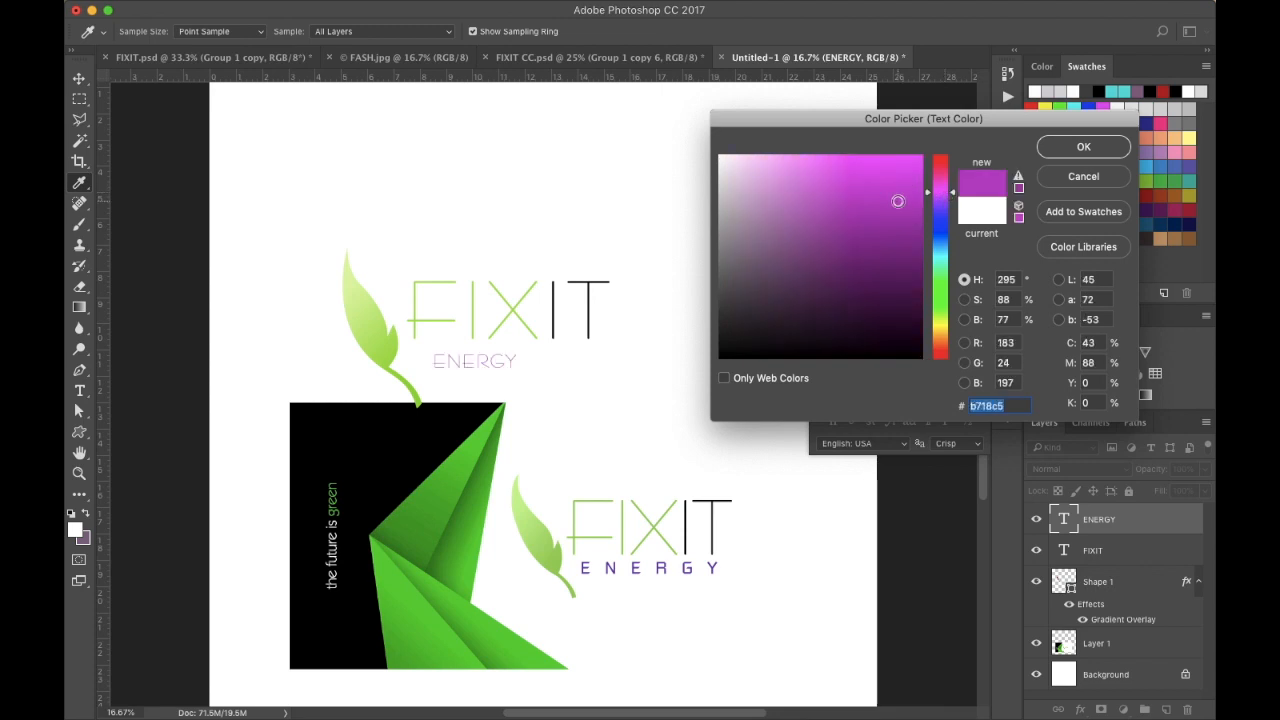
{"action": "left_click", "coordinate": [912, 230]}
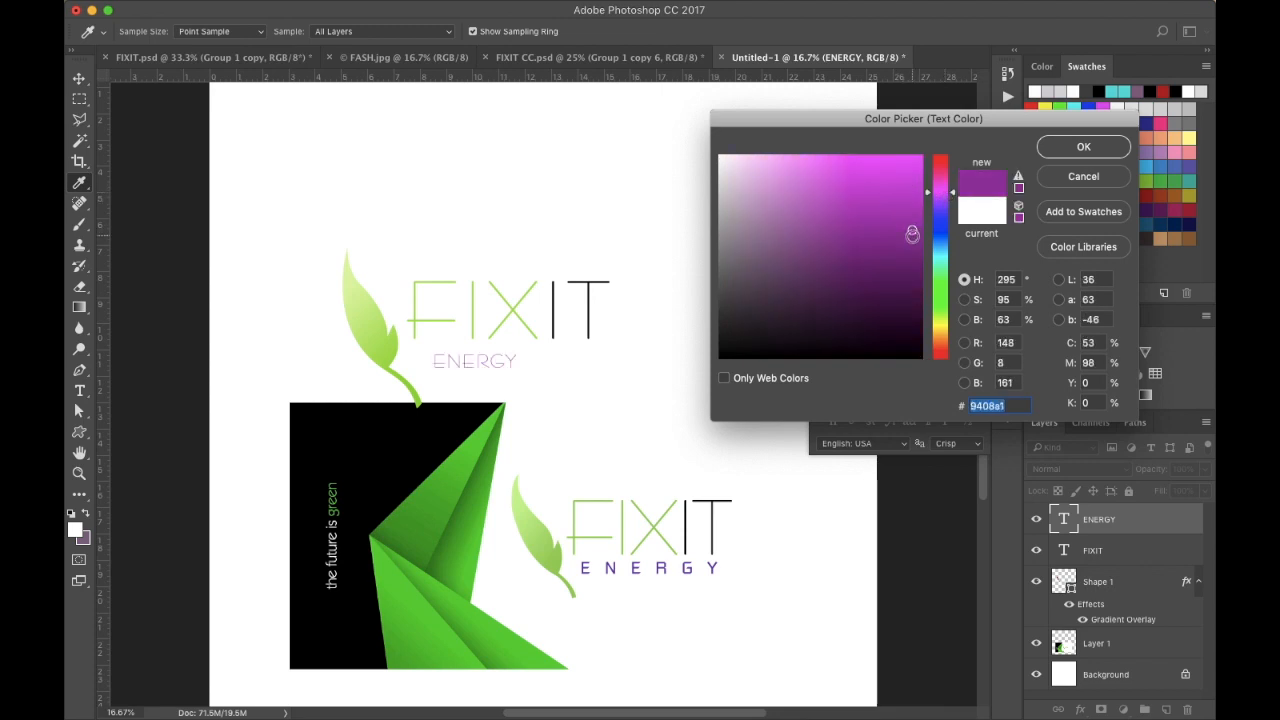
{"action": "left_click", "coordinate": [946, 199]}
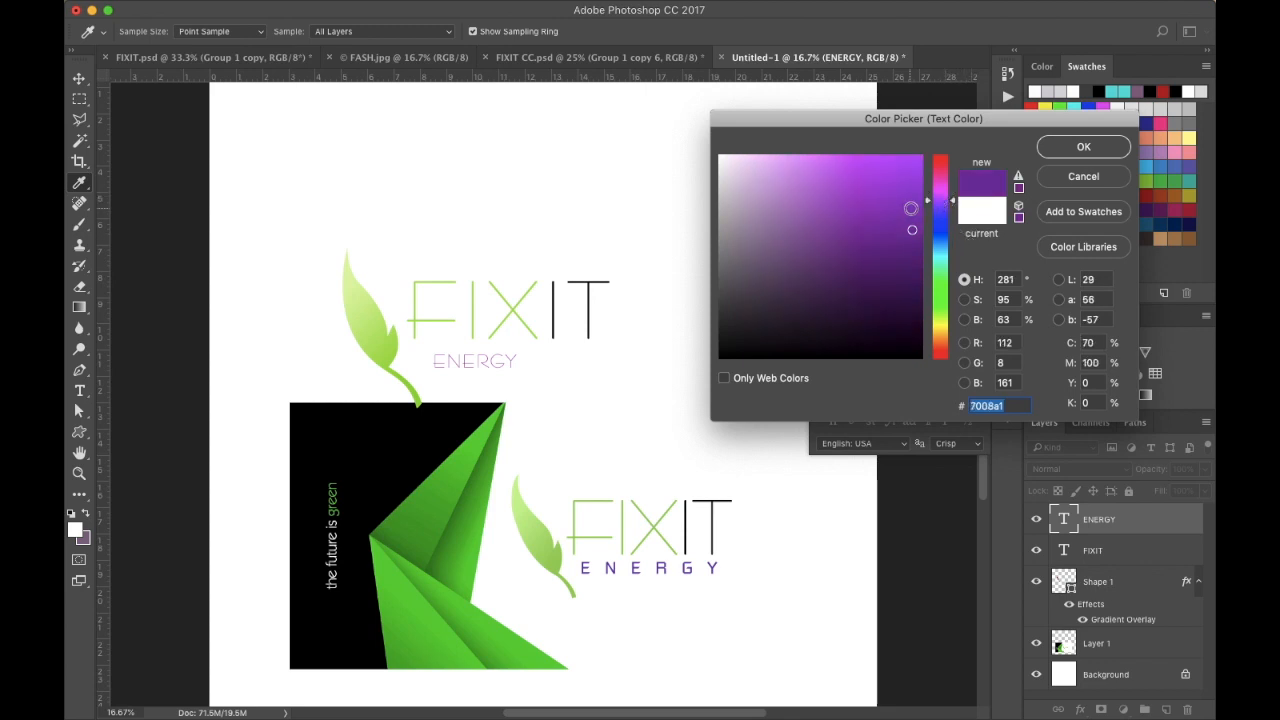
{"action": "left_click", "coordinate": [1051, 148]}
Change the ENERGY text's font to Futured and brighten its colour to purple #8706c3
{"action": "left_click", "coordinate": [908, 294]}
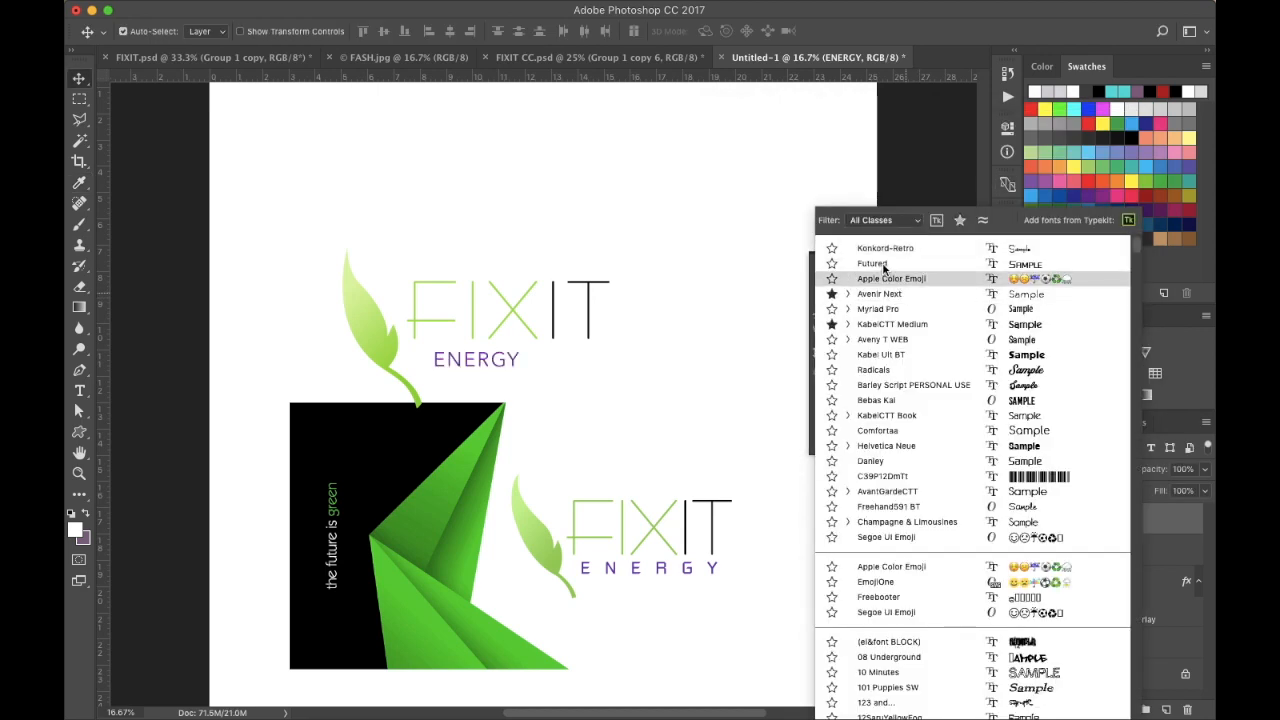
{"action": "left_click", "coordinate": [884, 266]}
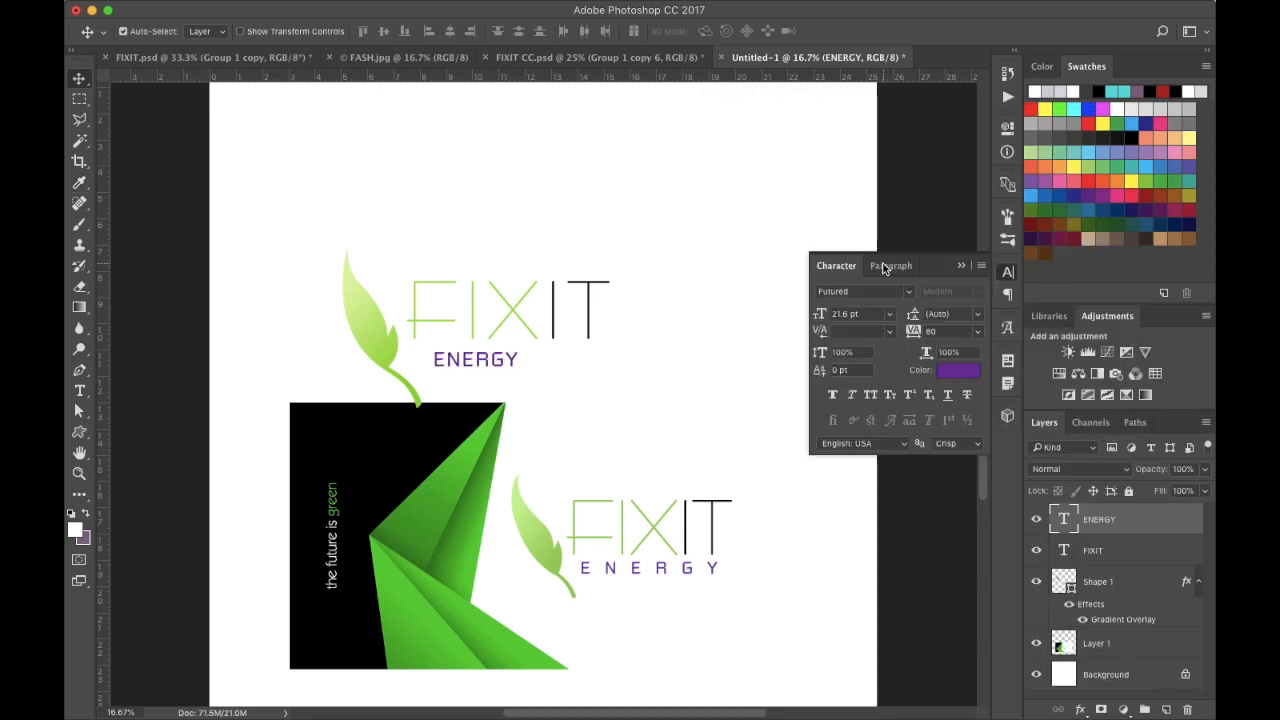
{"action": "left_click", "coordinate": [955, 372]}
{"action": "left_click_drag", "start_coordinate": [897, 216], "coordinate": [903, 208]}
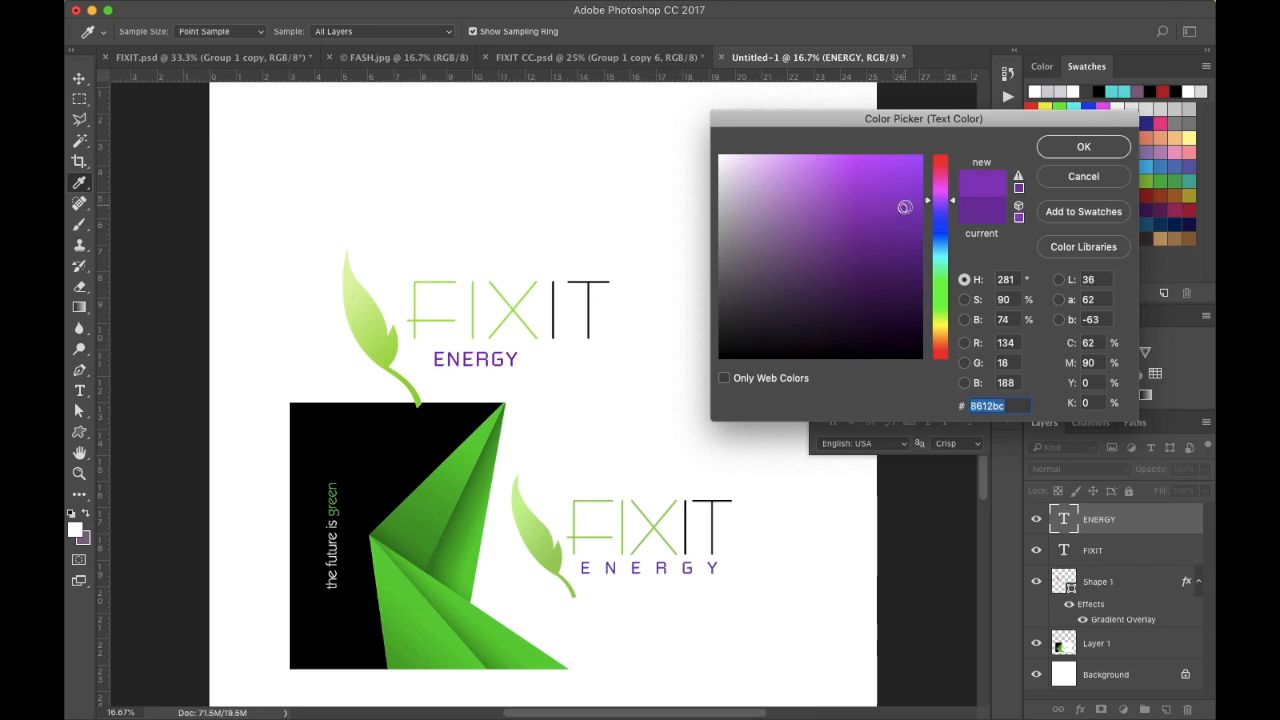
{"action": "left_click_drag", "start_coordinate": [909, 208], "coordinate": [916, 203]}
{"action": "left_click", "coordinate": [1089, 149]}
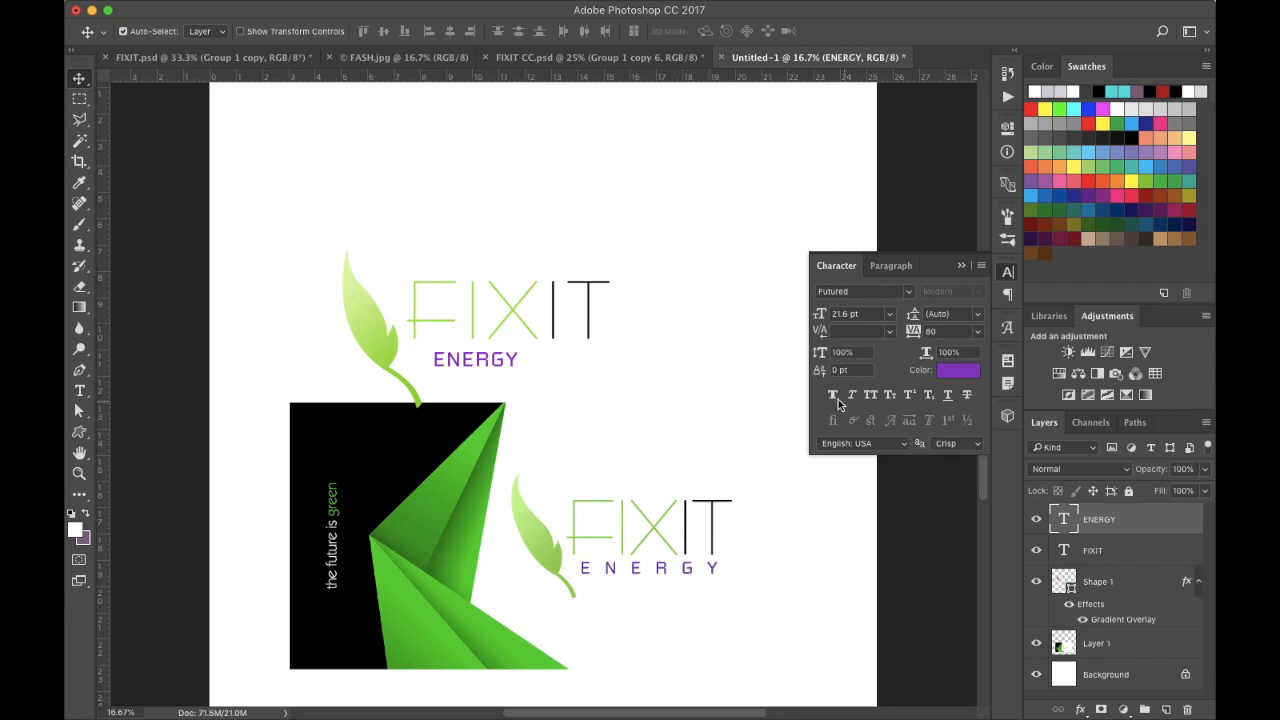
Set the ENERGY text's font size to 20 pt
{"action": "left_click", "coordinate": [890, 316]}
{"action": "left_click", "coordinate": [859, 457]}
{"action": "left_click_drag", "start_coordinate": [848, 314], "coordinate": [821, 316]}
{"action": "type", "text": "20"}
{"action": "key", "text": "Return"}
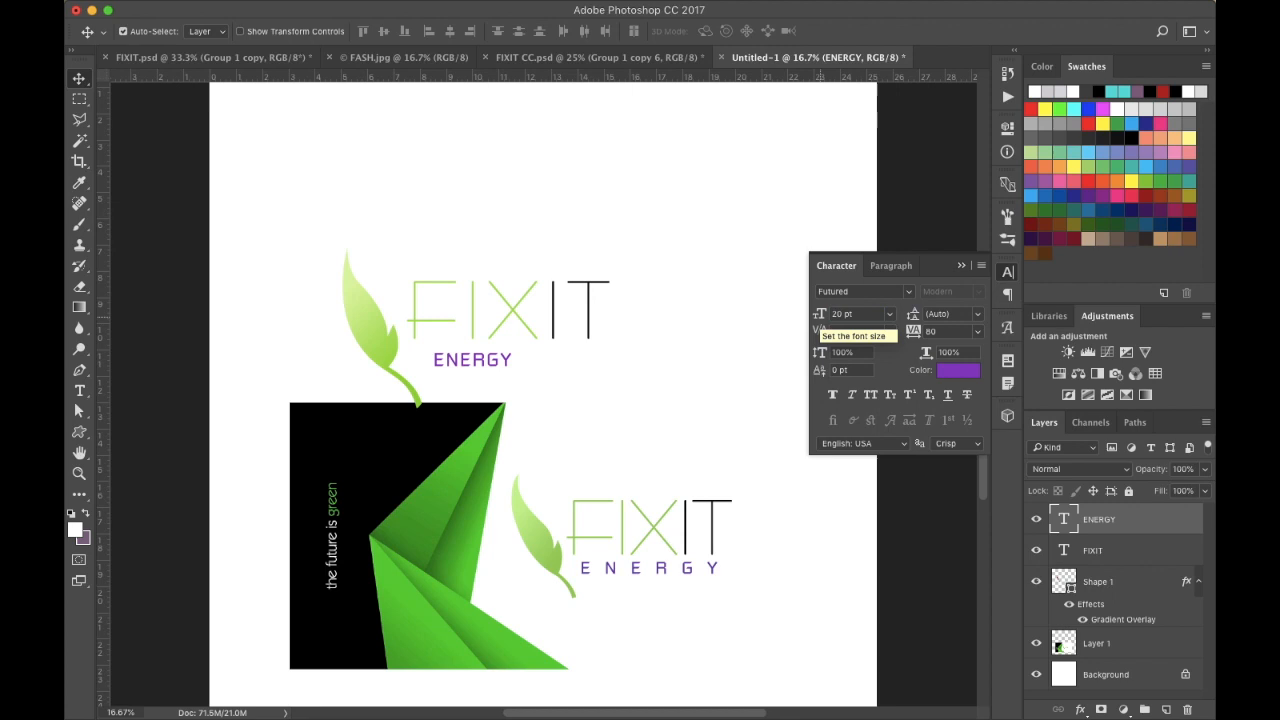
Widen the ENERGY text's letter spacing, trying tracking 800 and settling on 1000
{"action": "left_click_drag", "start_coordinate": [912, 334], "coordinate": [945, 338]}
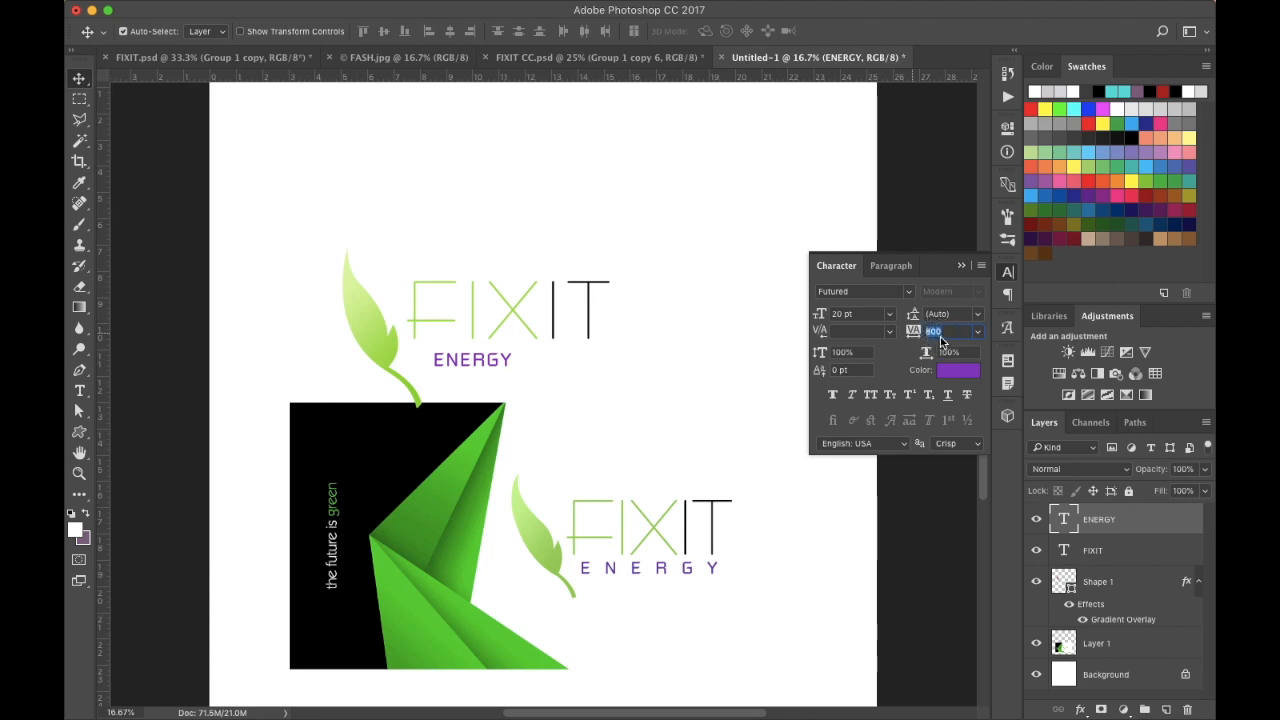
{"action": "left_click_drag", "start_coordinate": [472, 370], "coordinate": [467, 368]}
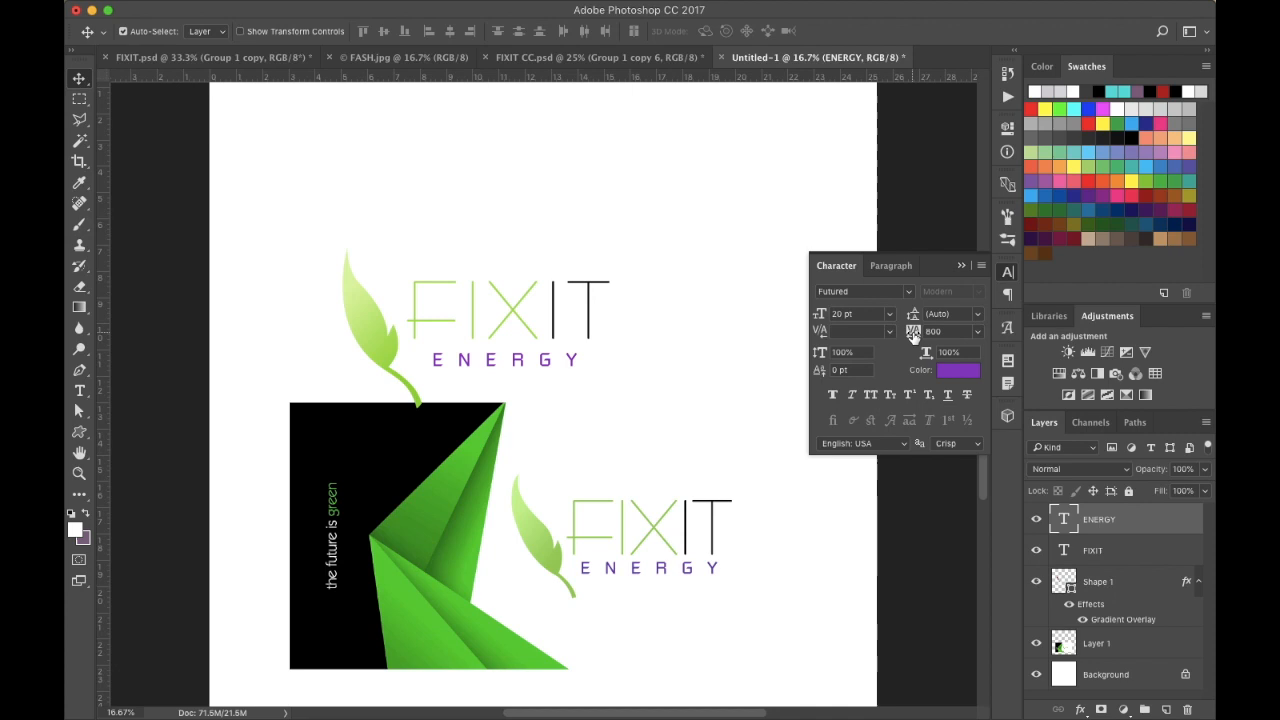
{"action": "left_click", "coordinate": [913, 333]}
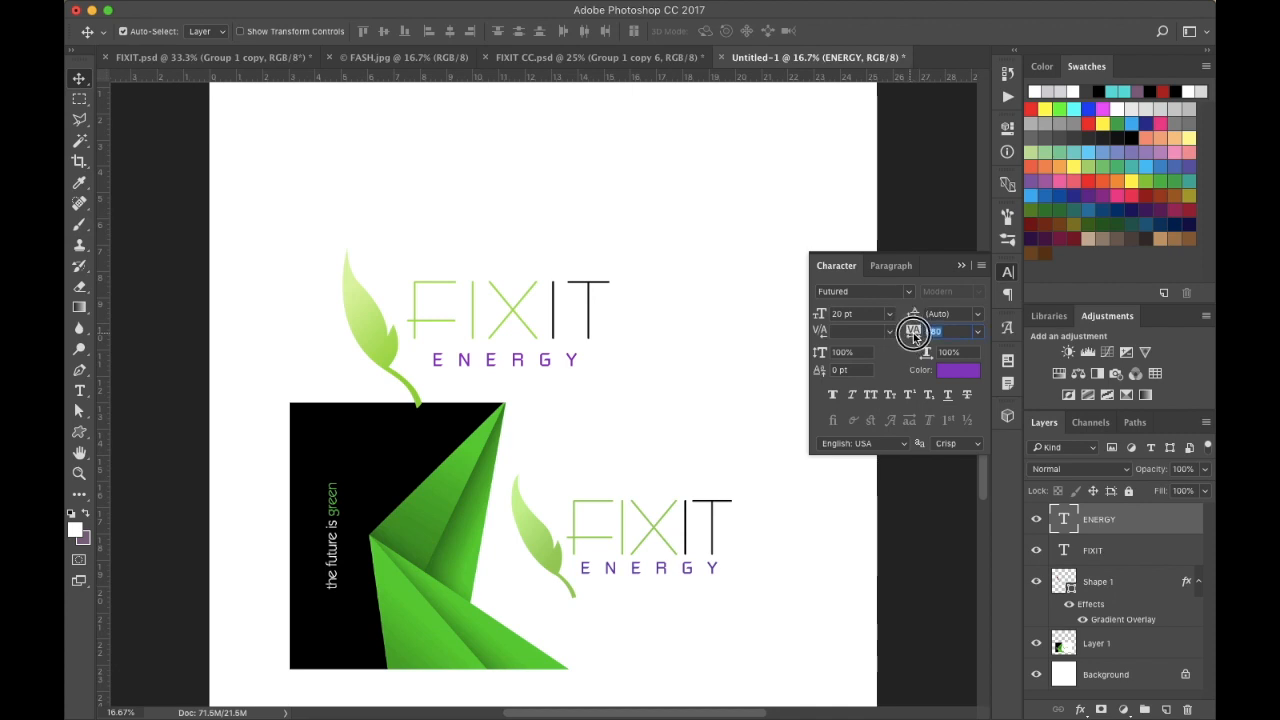
{"action": "type", "text": "1000"}
{"action": "key", "text": "Return"}
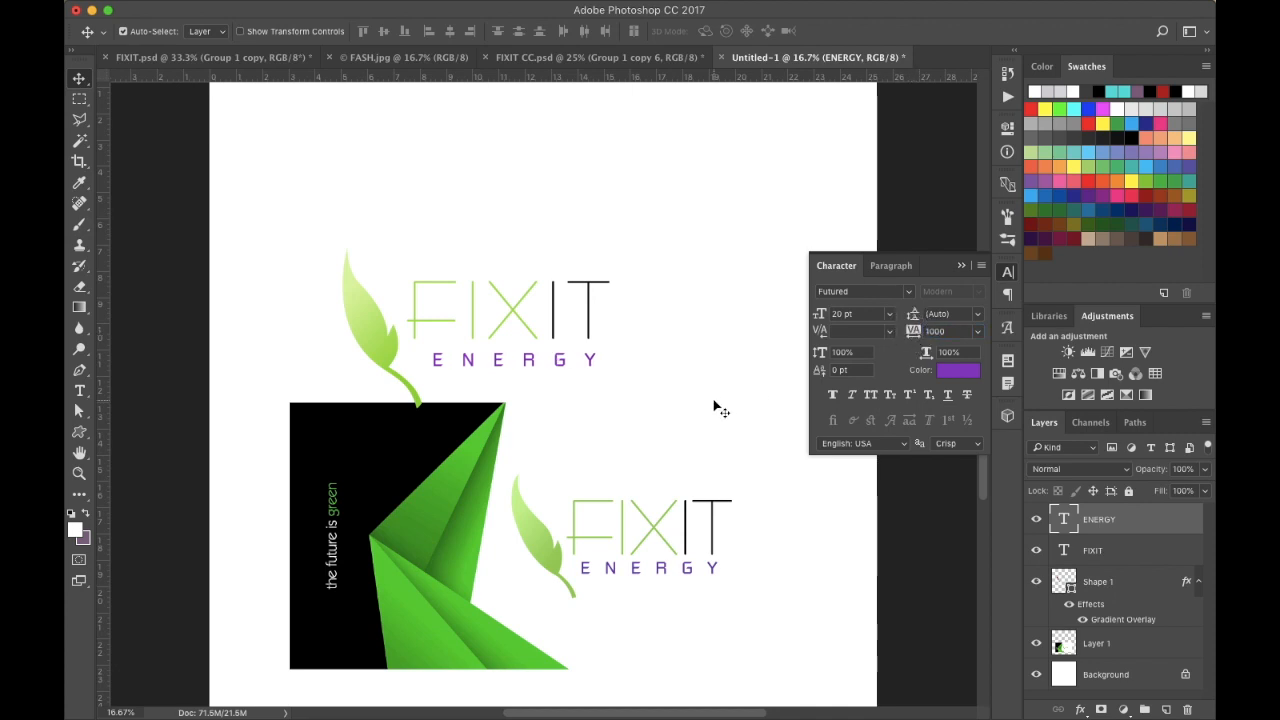
Shift the ENERGY text slightly and nudge it up so it sits centred close beneath the FIXIT text
{"action": "left_click_drag", "start_coordinate": [471, 364], "coordinate": [466, 365]}
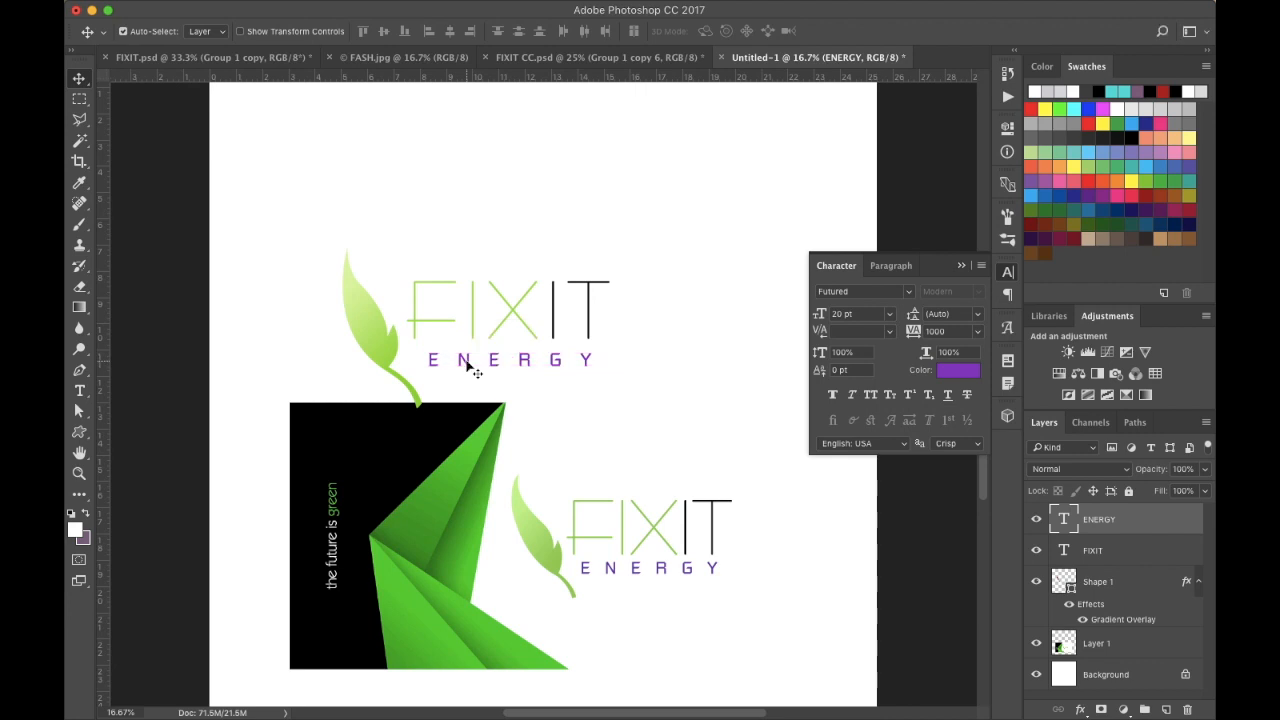
{"action": "key", "text": "Up"}
{"action": "key", "text": "Up"}
{"action": "key", "text": "Up"}
{"action": "key", "text": "Up"}
{"action": "key", "text": "Right"}
{"action": "key", "text": "Right"}
{"action": "key", "text": "Up"}
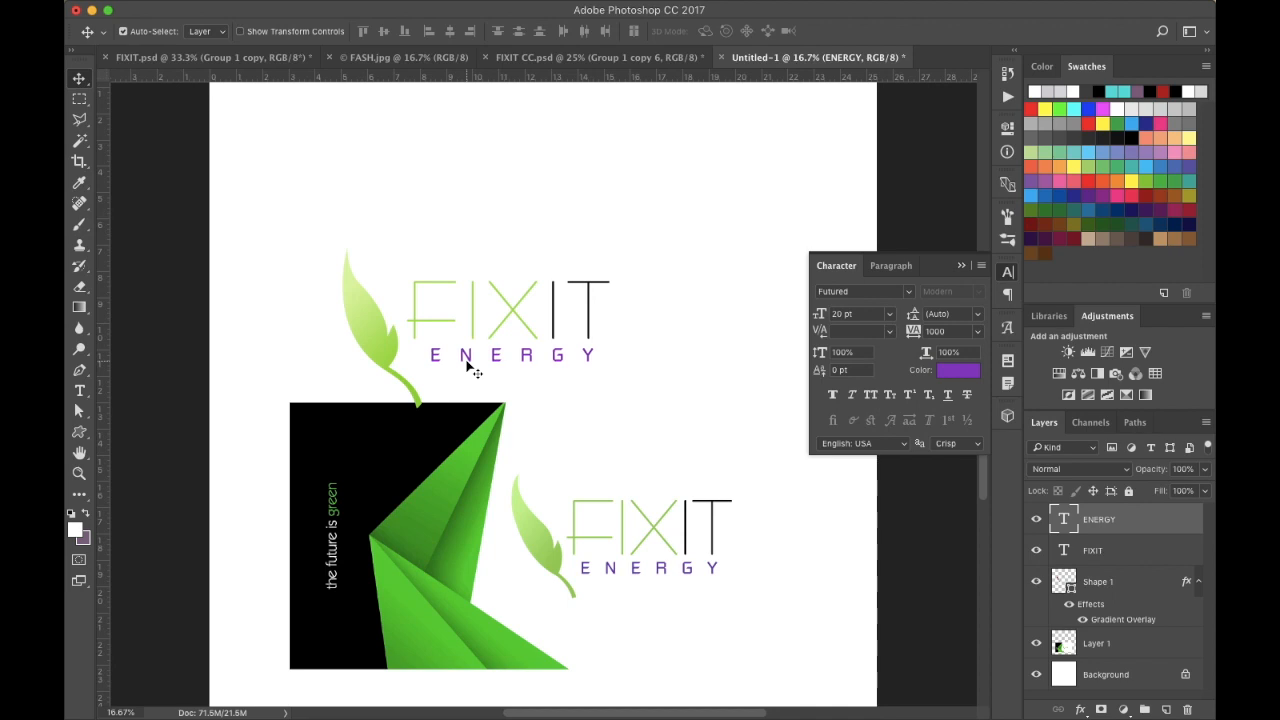
{"action": "key", "text": "Right"}
{"action": "left_click", "coordinate": [962, 266]}
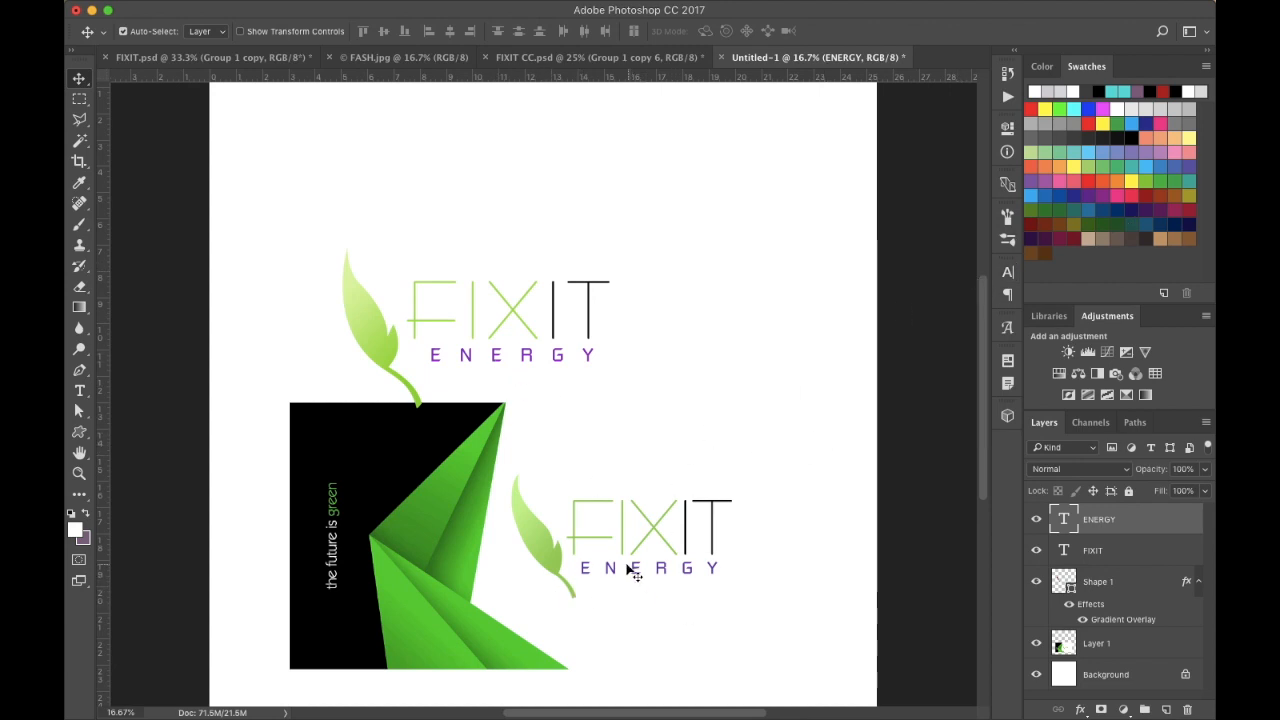
Recolour the ENERGY text to #8868bd, sampled from the edge of the ENERGY lettering on the raster card
{"action": "left_click", "coordinate": [1008, 274]}
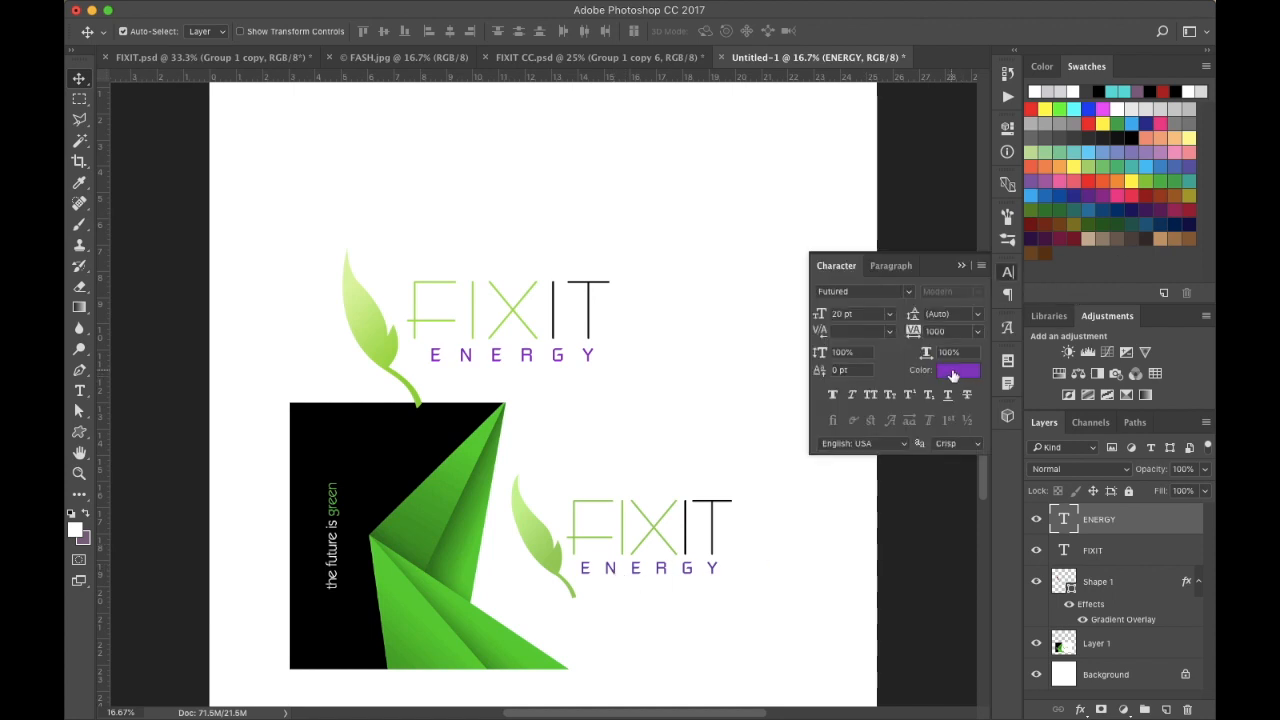
{"action": "left_click", "coordinate": [952, 372]}
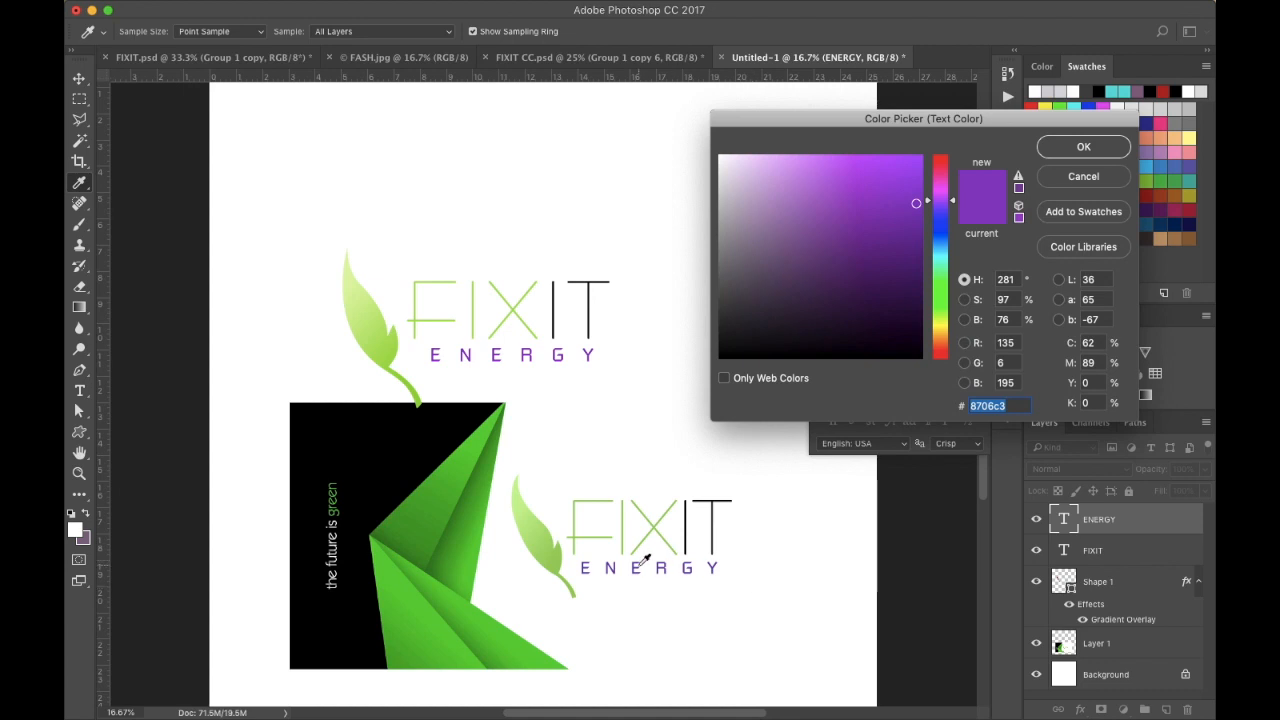
{"action": "key", "text": "super+equal"}
{"action": "scroll", "coordinate": [644, 560], "scroll_direction": "down", "scroll_amount": 3}
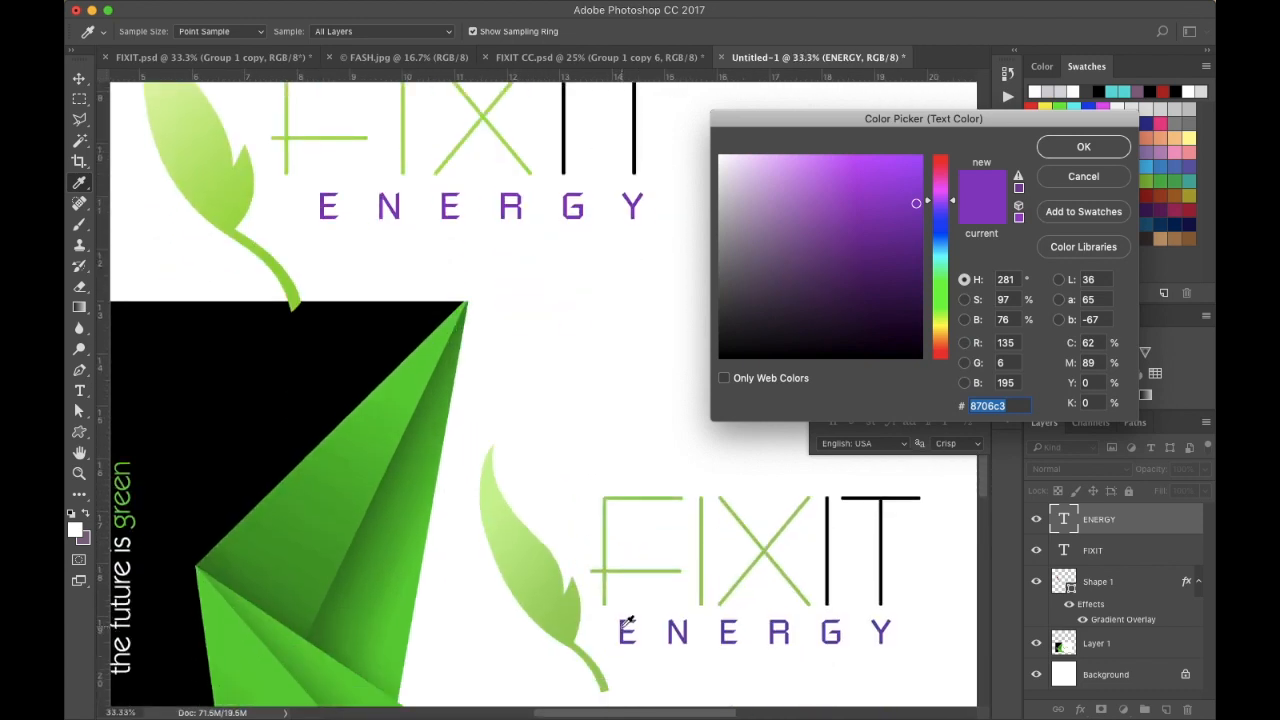
{"action": "left_click", "coordinate": [622, 628]}
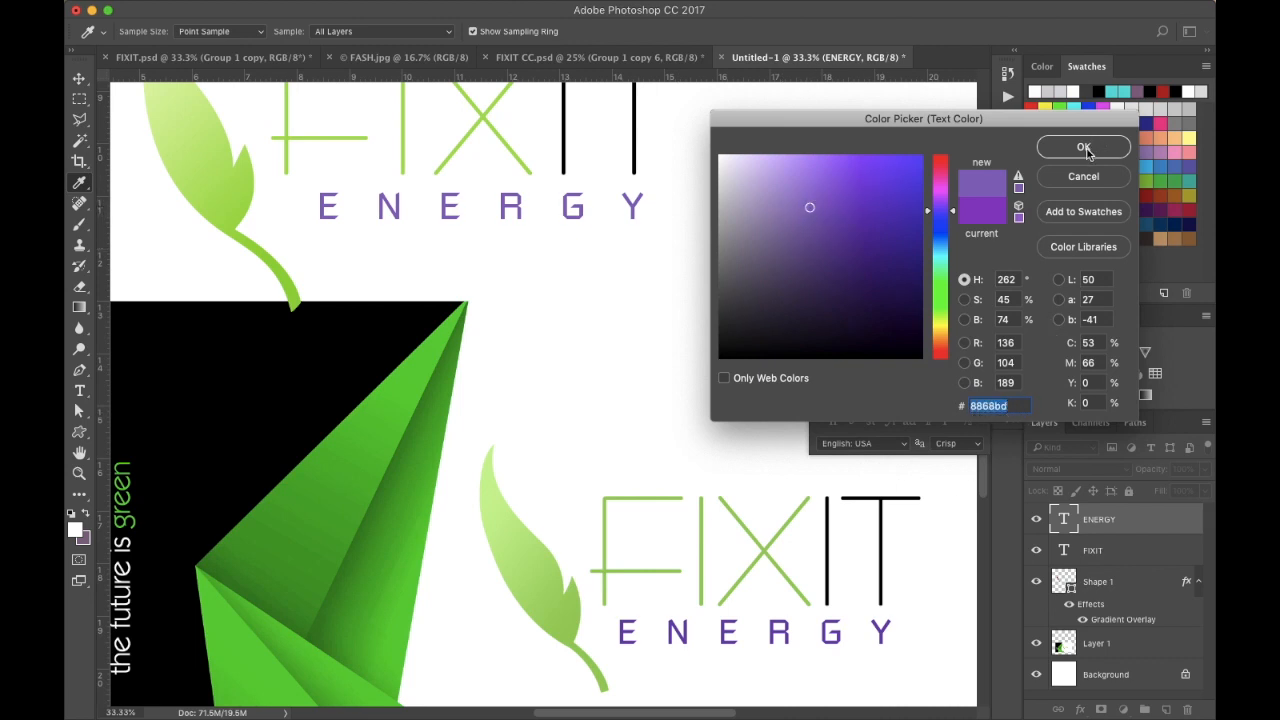
{"action": "left_click", "coordinate": [1084, 148]}
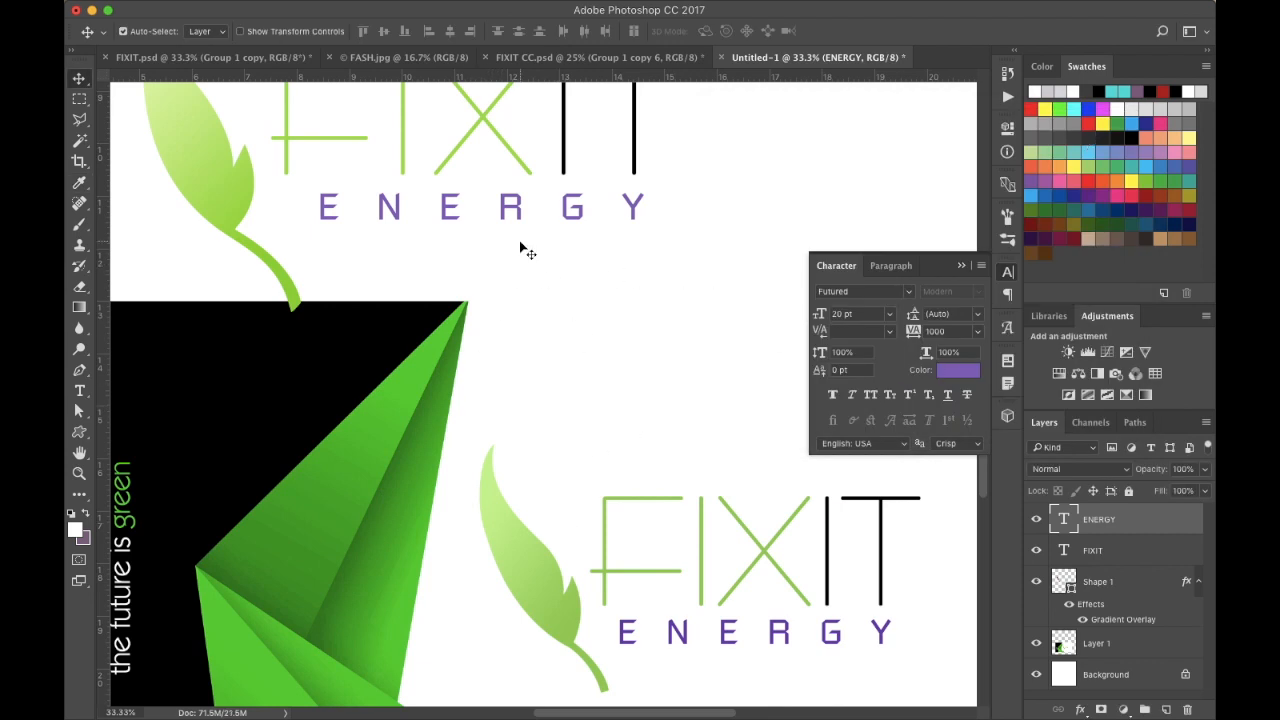
Resample the ENERGY text's colour from the solid part of the raster card's ENERGY lettering, giving purple #6b43ae
{"action": "left_click", "coordinate": [956, 371]}
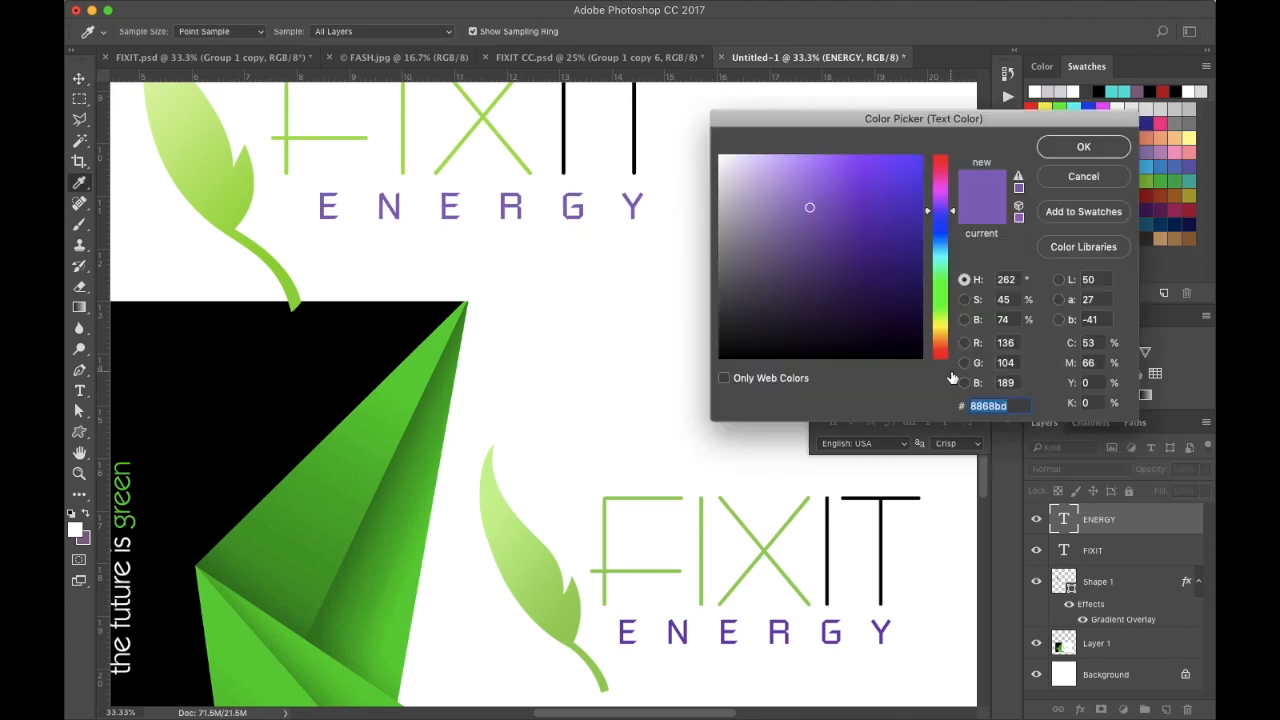
{"action": "scroll", "coordinate": [790, 580], "scroll_direction": "up", "scroll_amount": 1}
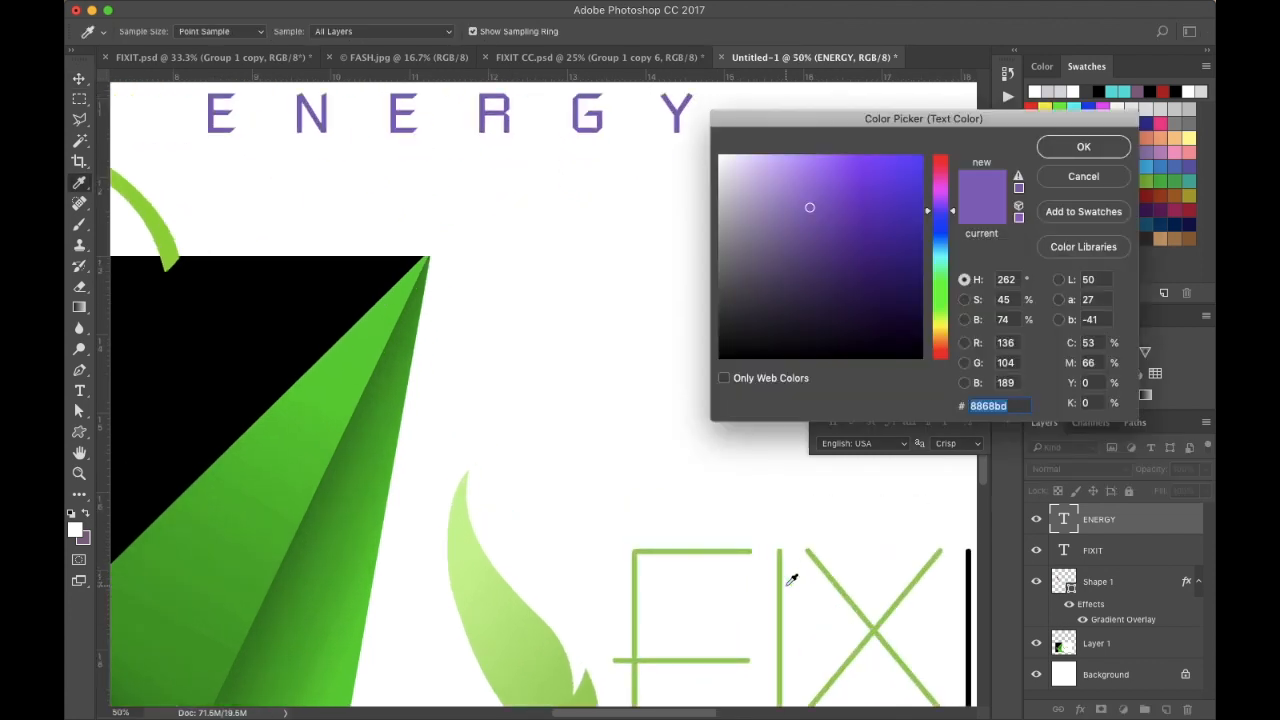
{"action": "scroll", "coordinate": [791, 580], "scroll_direction": "down", "scroll_amount": 2}
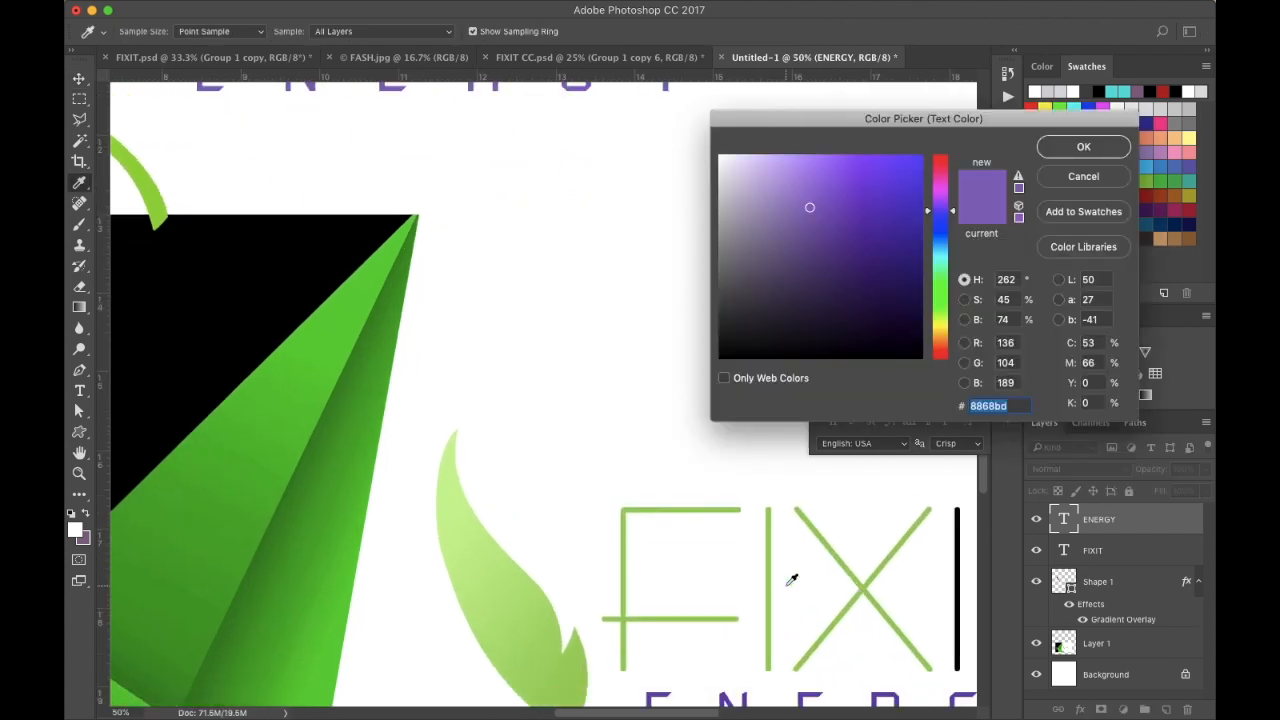
{"action": "left_click", "coordinate": [722, 697]}
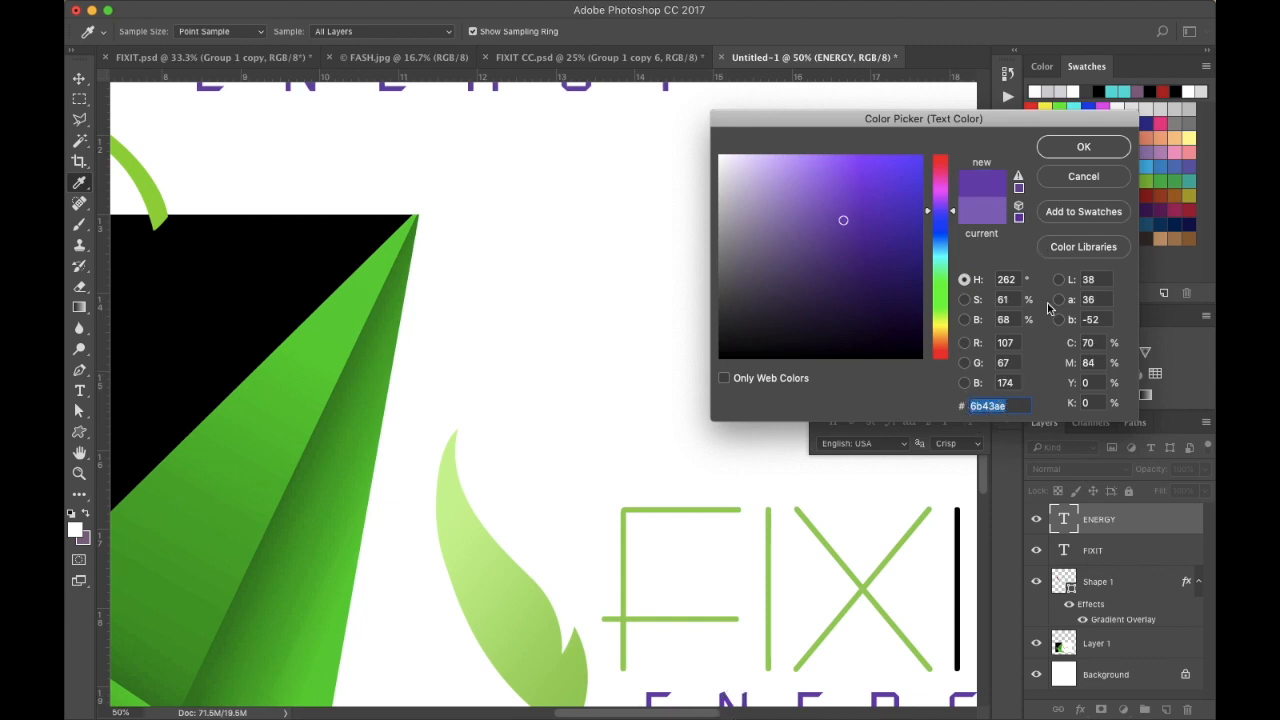
{"action": "left_click", "coordinate": [1083, 148]}
Hide Layer 1, which holds the raster card, so only the rebuilt logo shows on the white background
{"action": "key", "text": "super+minus"}
{"action": "key", "text": "super+minus"}
{"action": "key", "text": "super+minus"}
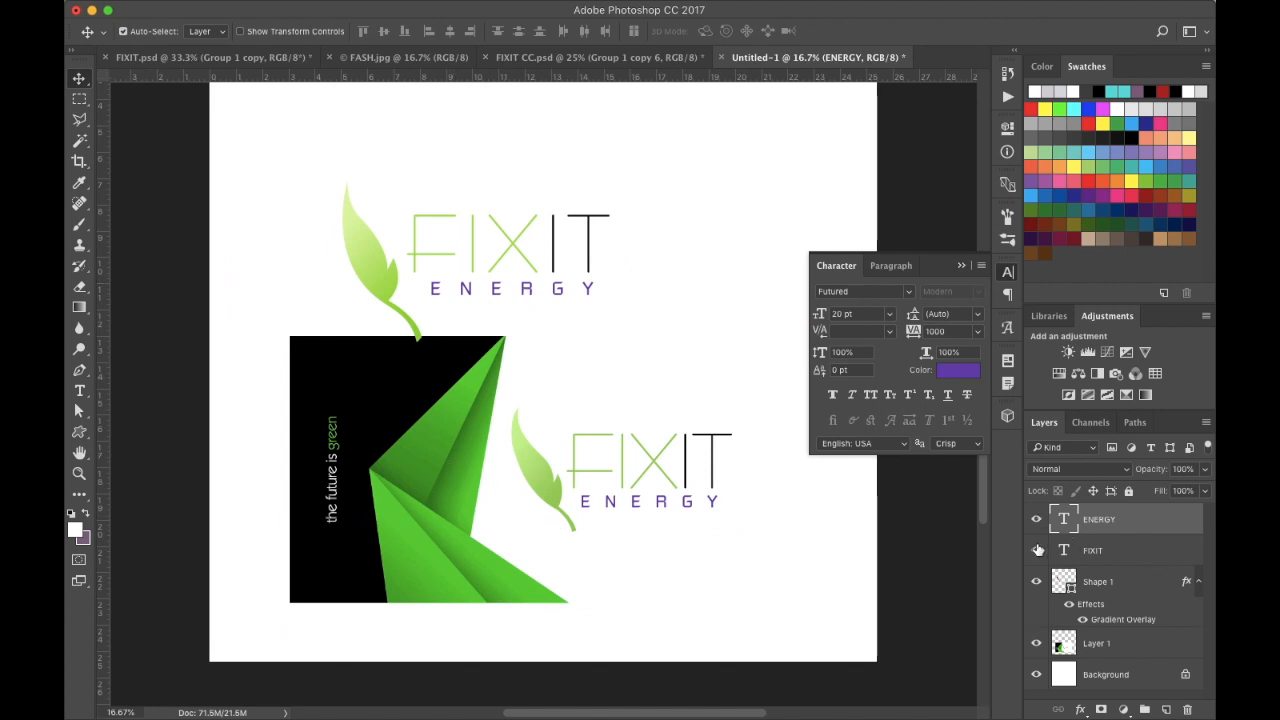
{"action": "left_click", "coordinate": [1037, 644]}
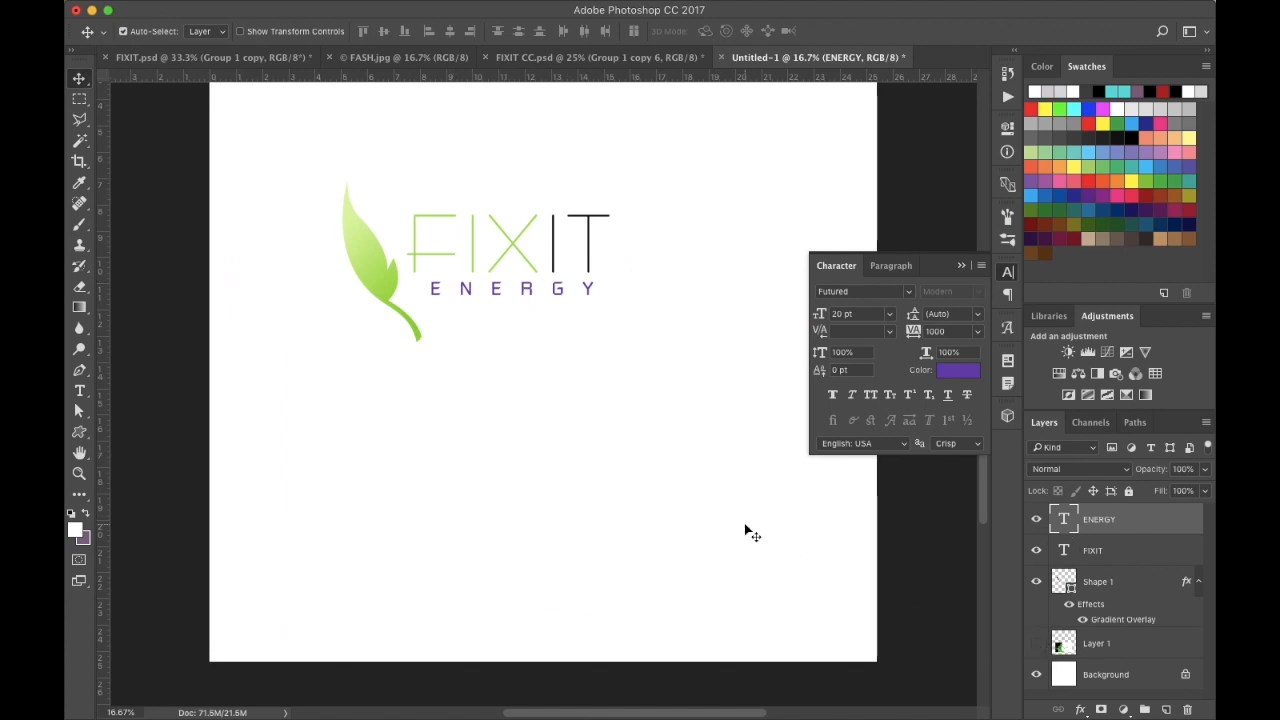
Group the leaf shape layer with the FIXIT and ENERGY text layers
{"action": "left_click", "coordinate": [1118, 586]}
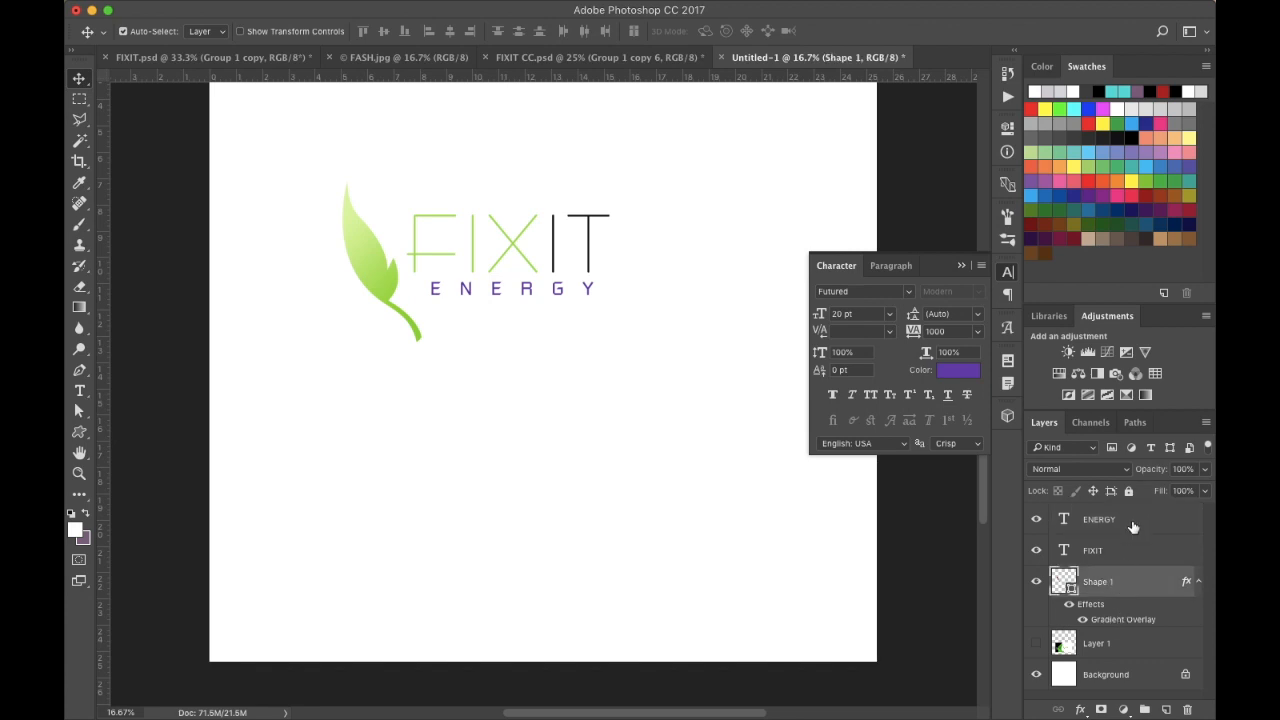
{"action": "left_click", "coordinate": [1133, 524]}
{"action": "left_click", "coordinate": [1150, 553], "text": "shift"}
{"action": "left_click_drag", "start_coordinate": [1150, 553], "coordinate": [1145, 709]}
Scale the logo group proportionally to about 112% and place it at the centre of the canvas
{"action": "key", "text": "super+t"}
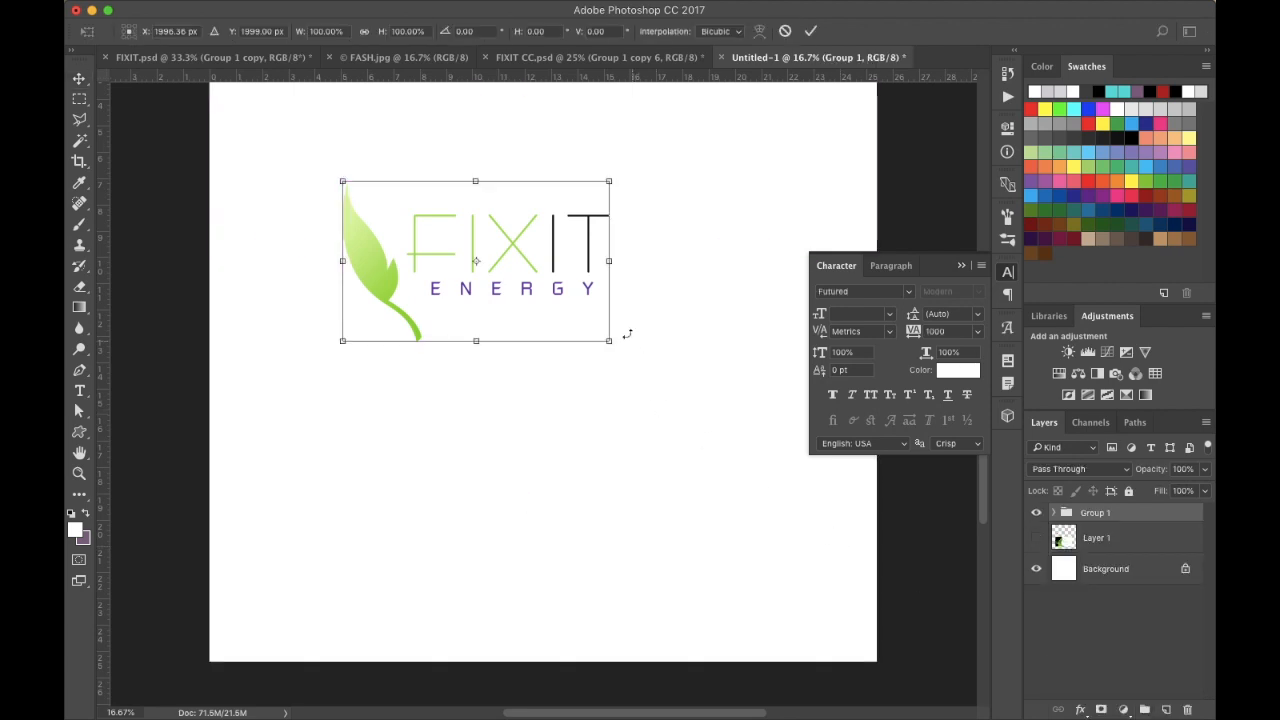
{"action": "left_click_drag", "start_coordinate": [606, 338], "coordinate": [614, 374]}
{"action": "left_click_drag", "start_coordinate": [538, 258], "coordinate": [584, 313]}
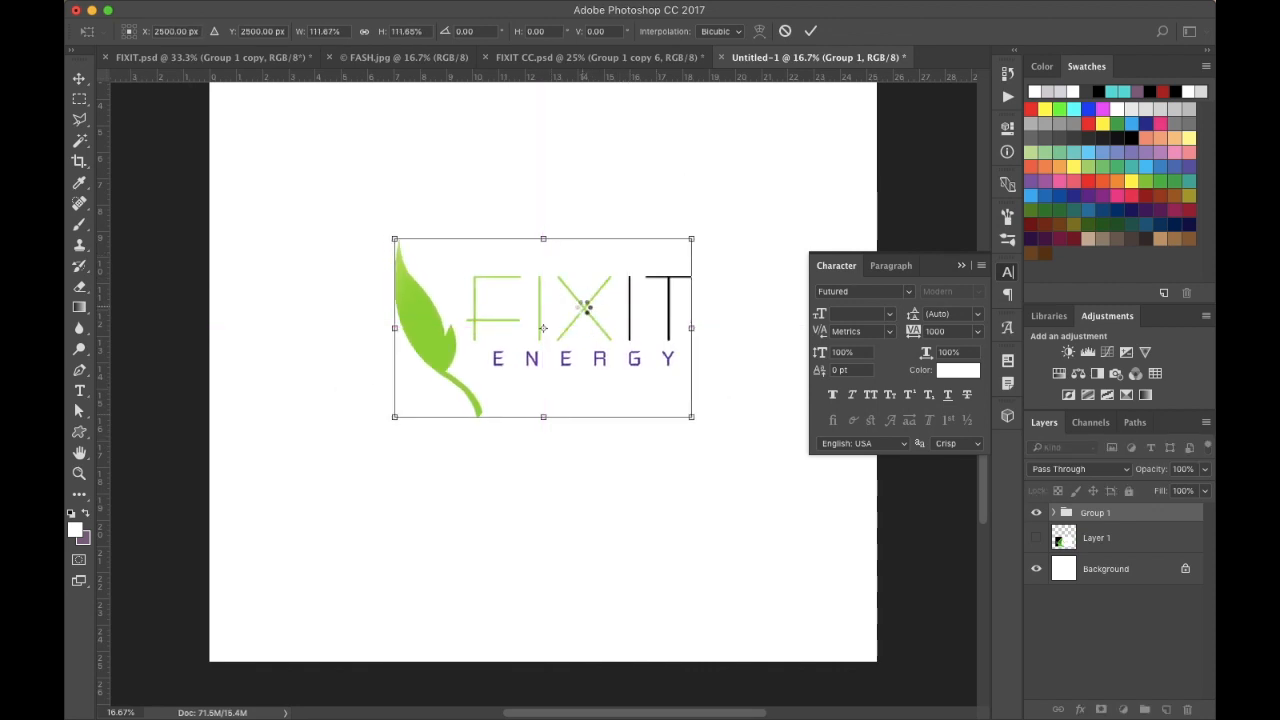
{"action": "key", "text": "Return"}
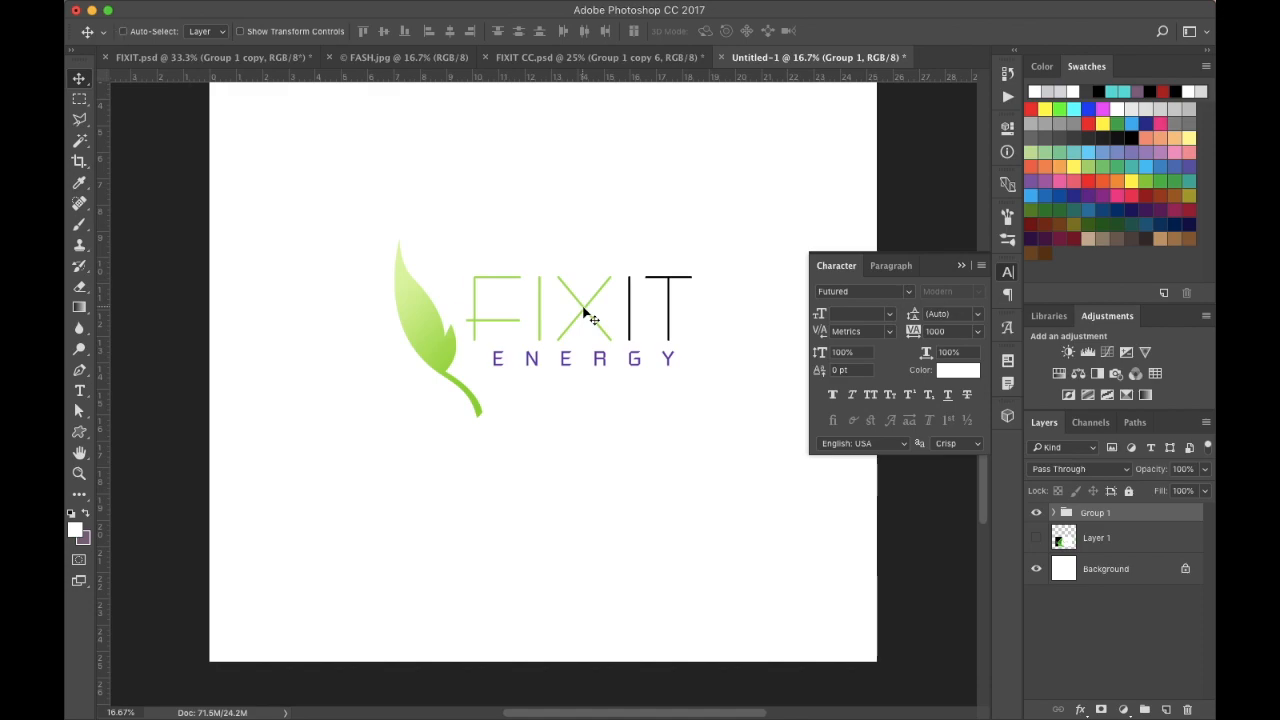